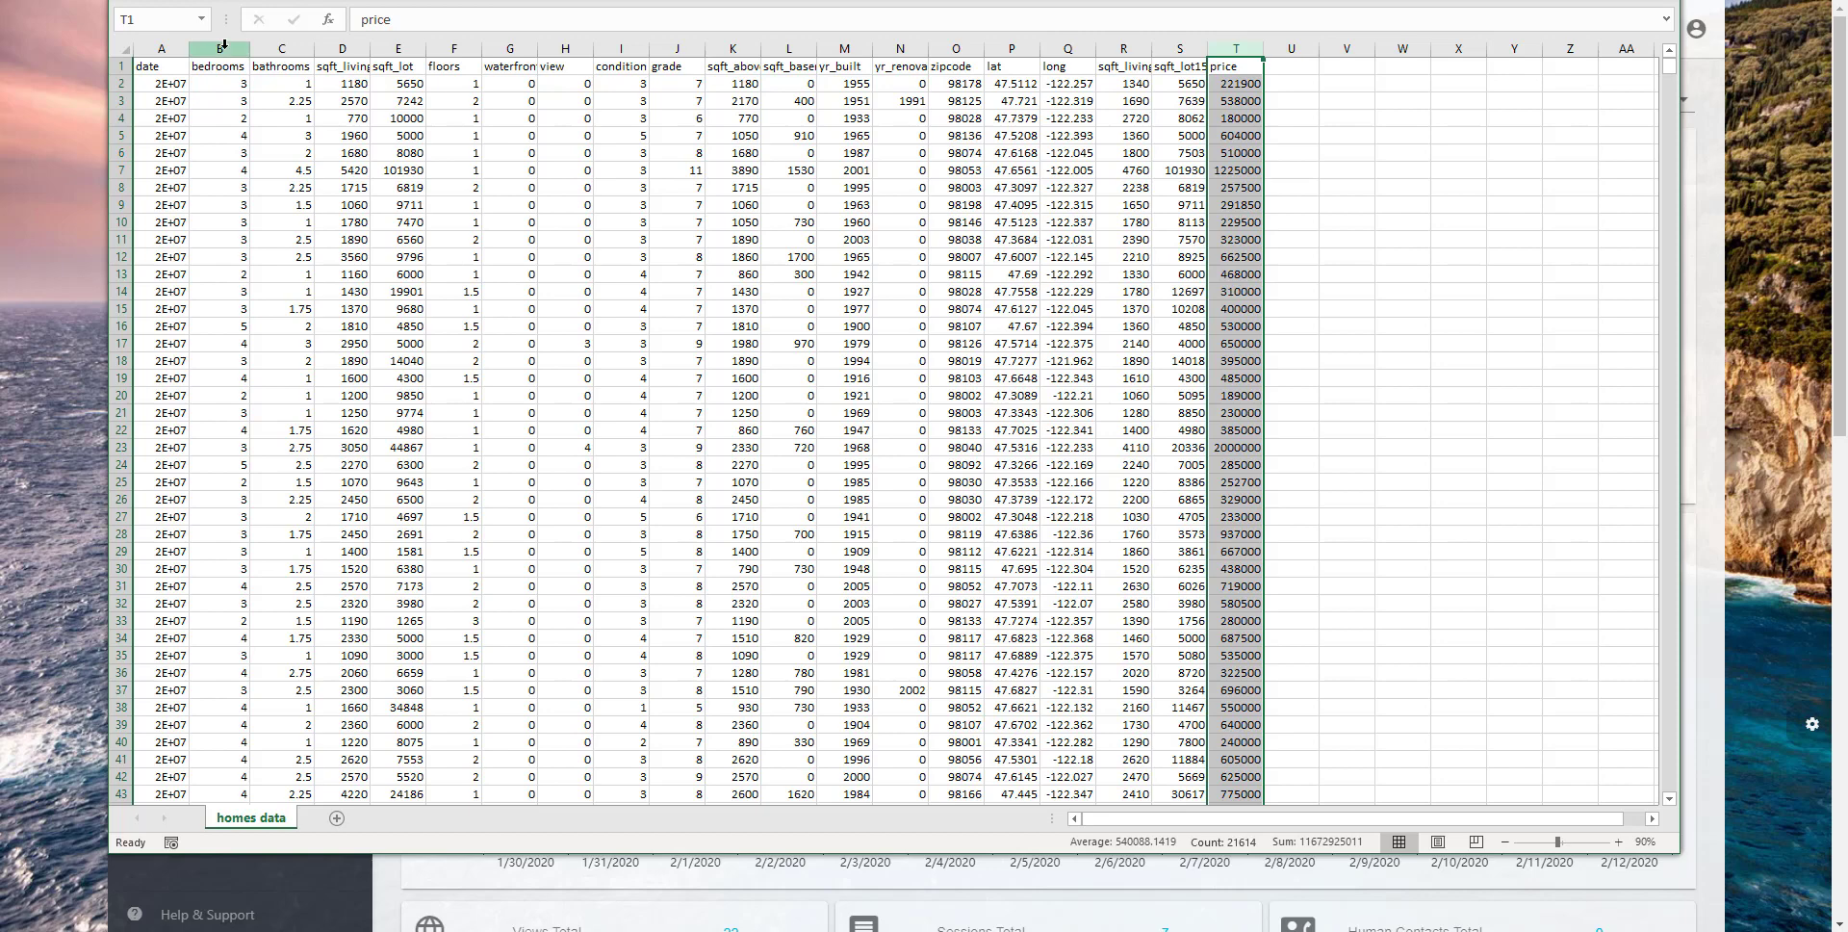
- Examine the bedrooms, sqft_lot, sqft_living and price columns of the homes data sheet
left_click(235, 51)
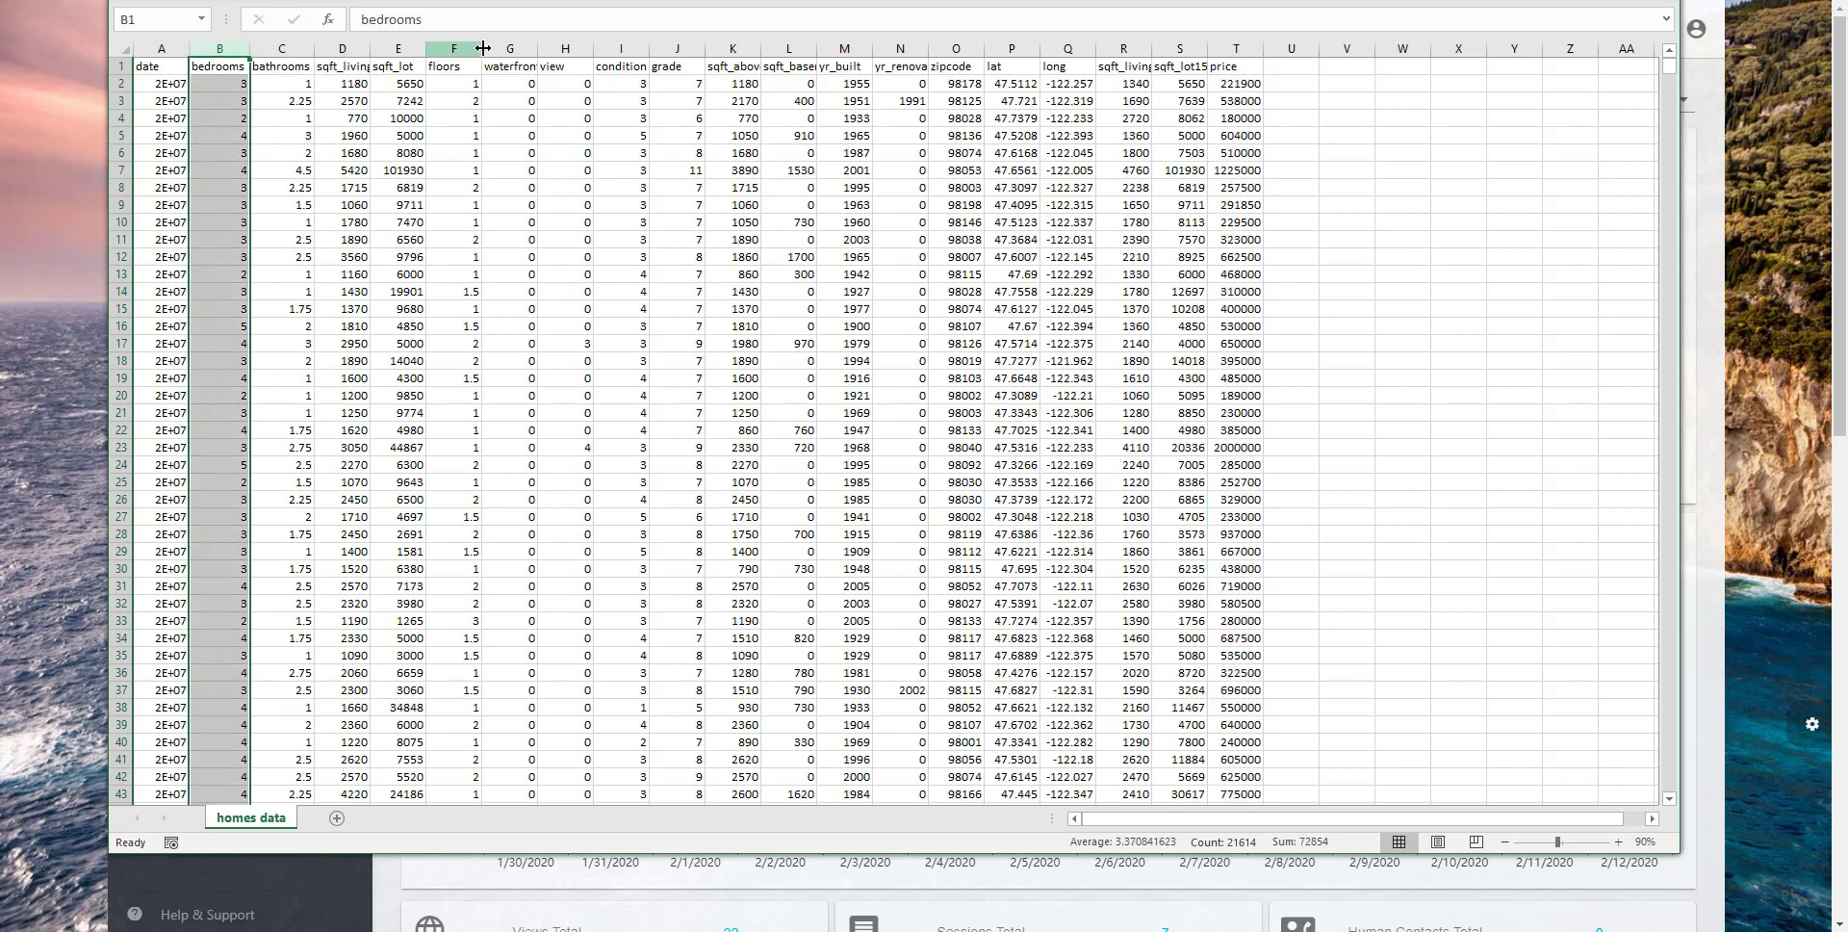
left_click(395, 48)
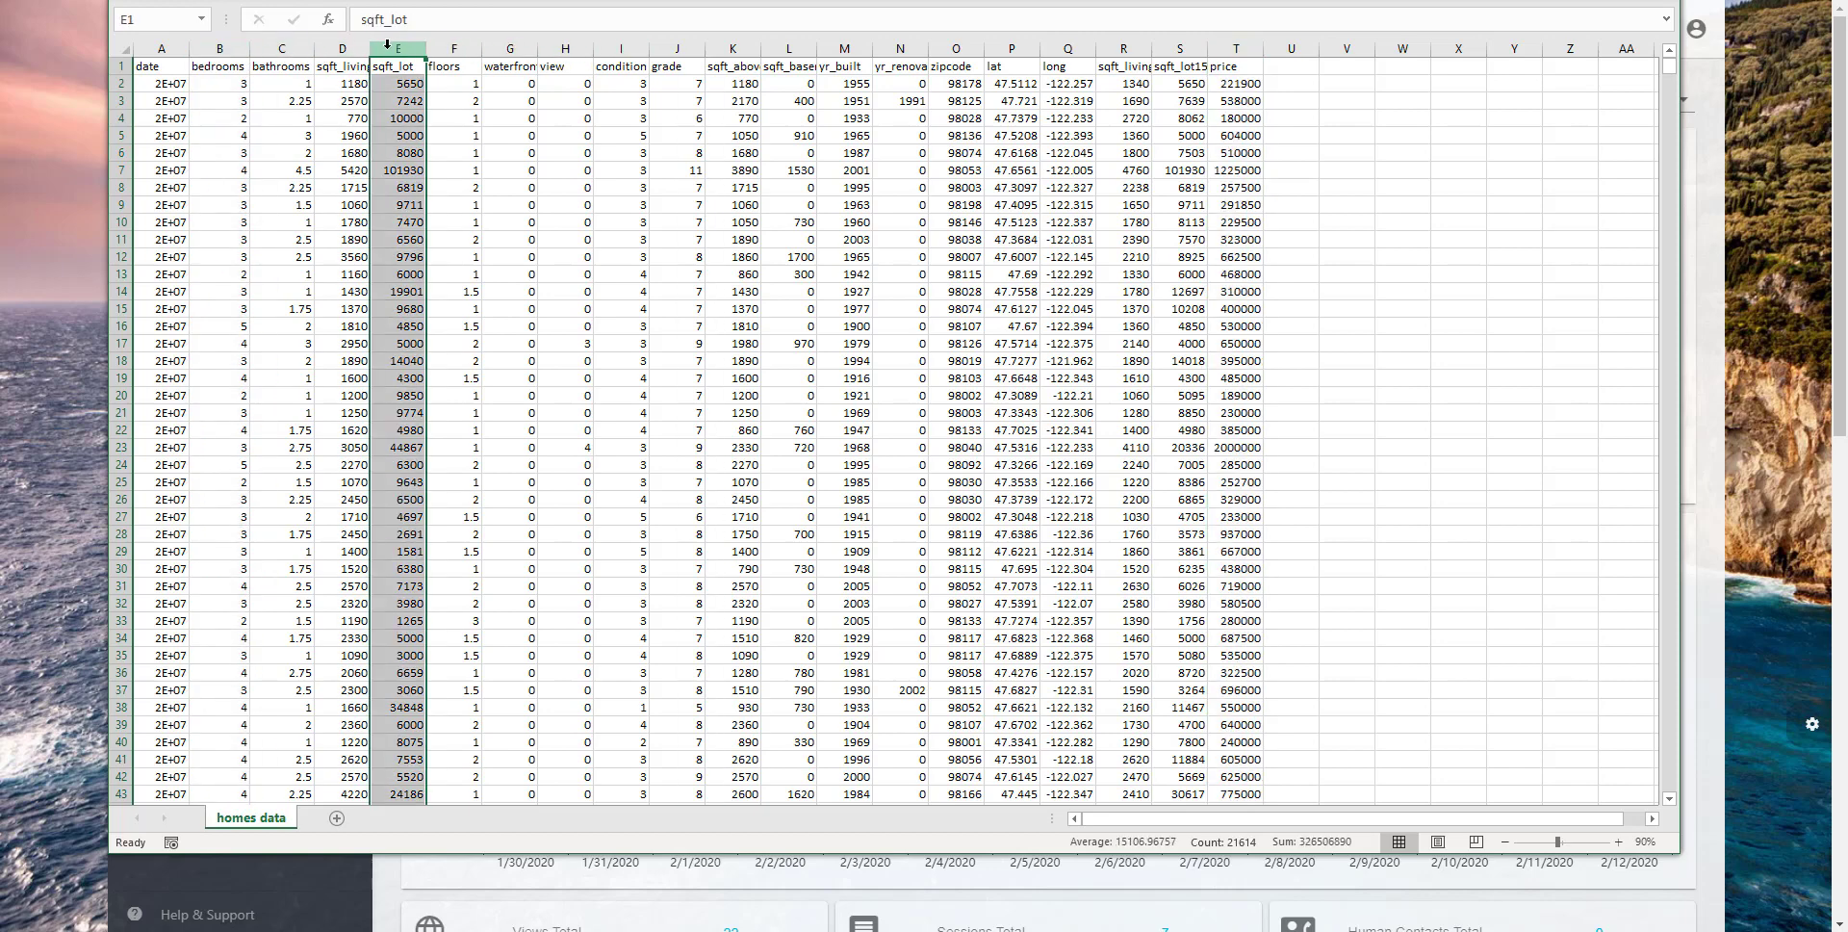
left_click(342, 48)
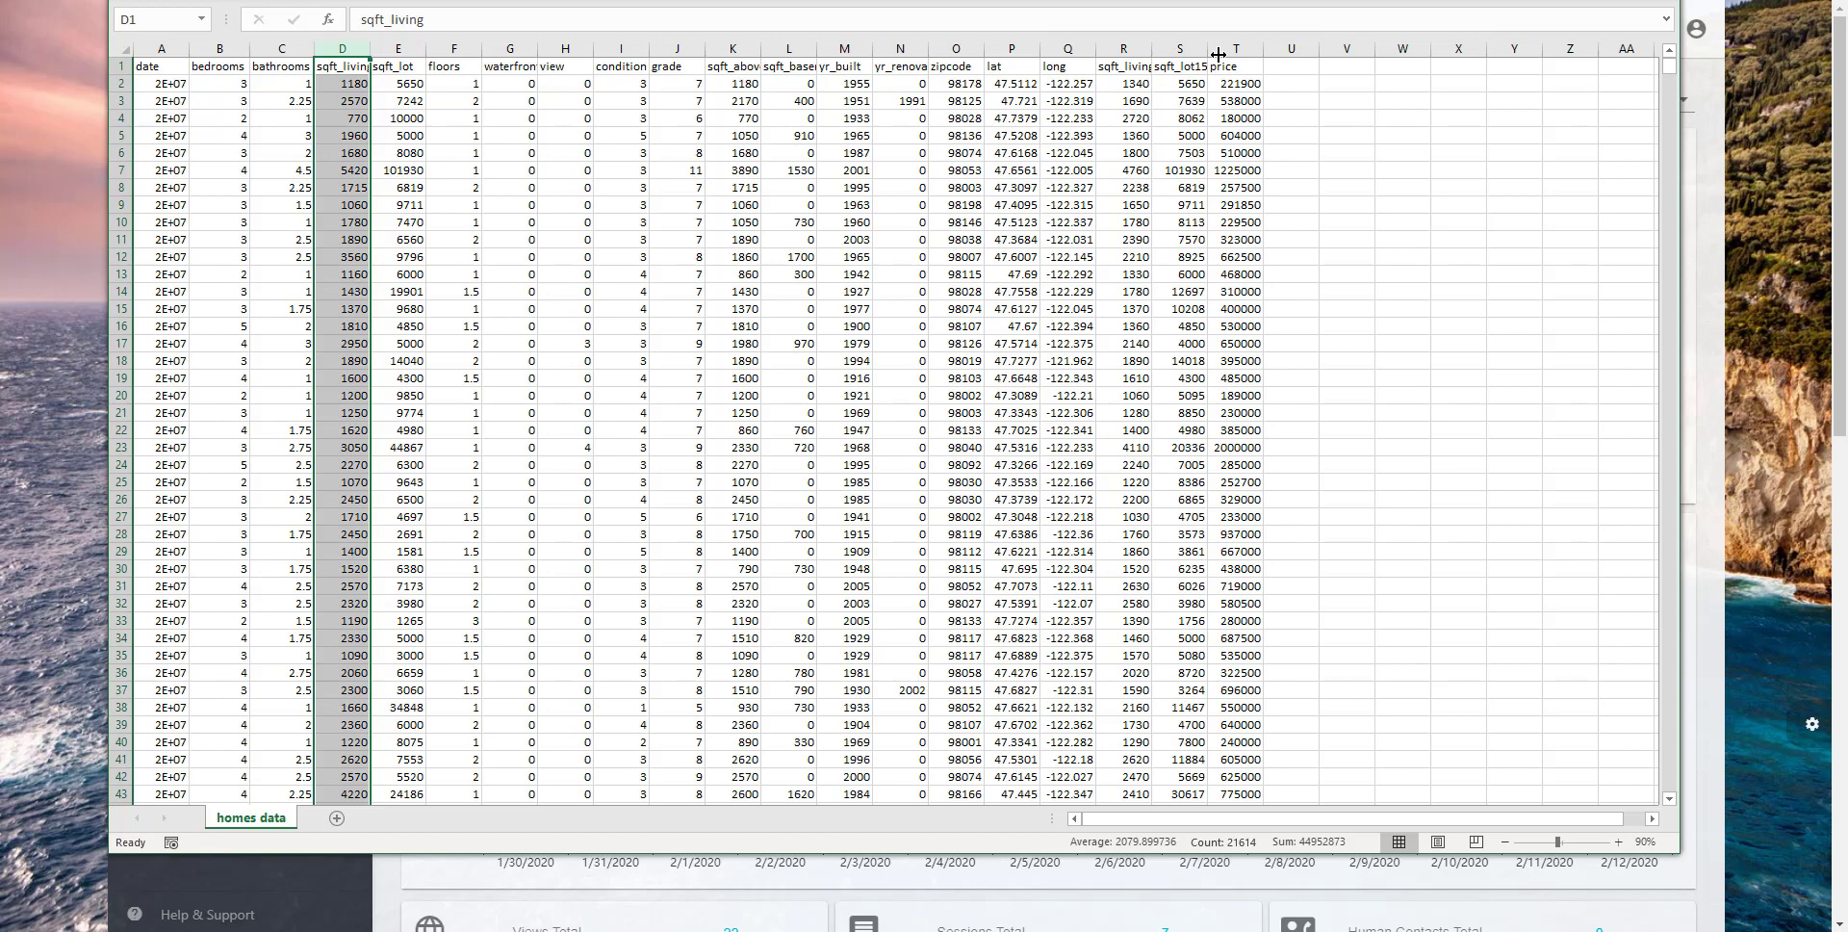
left_click(1218, 53)
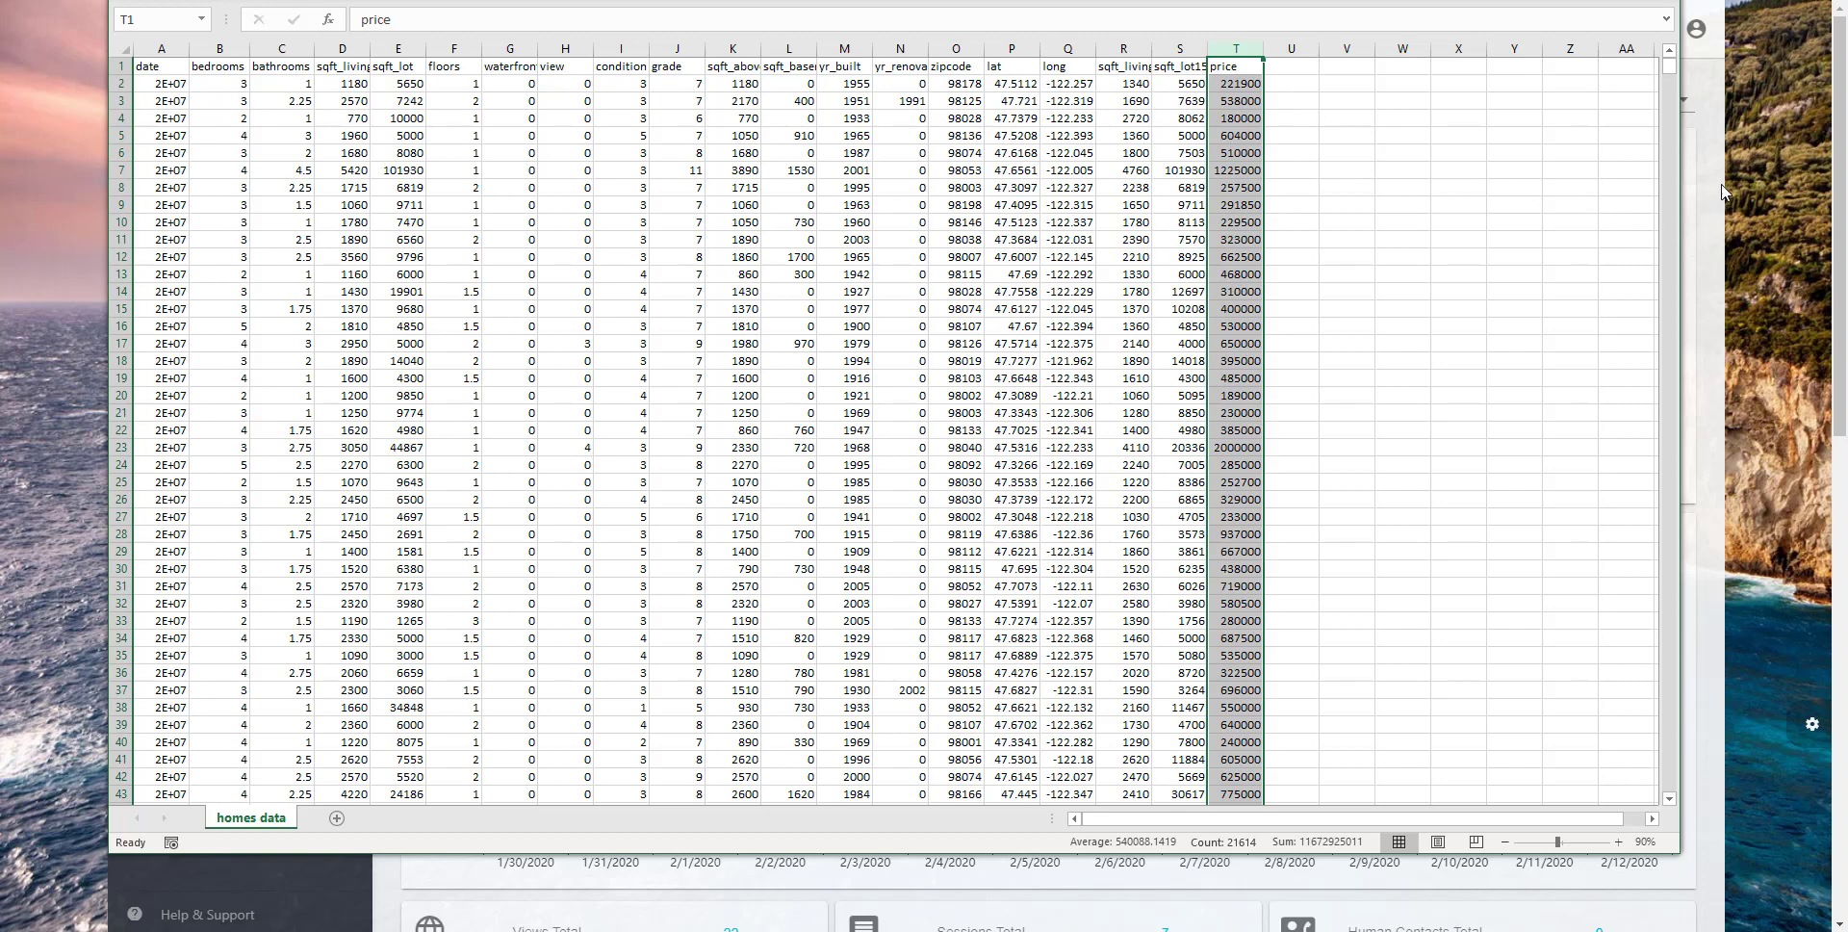
- Switch to BotX and open the Real-estate Database in the Data Creativity System
left_click(1718, 145)
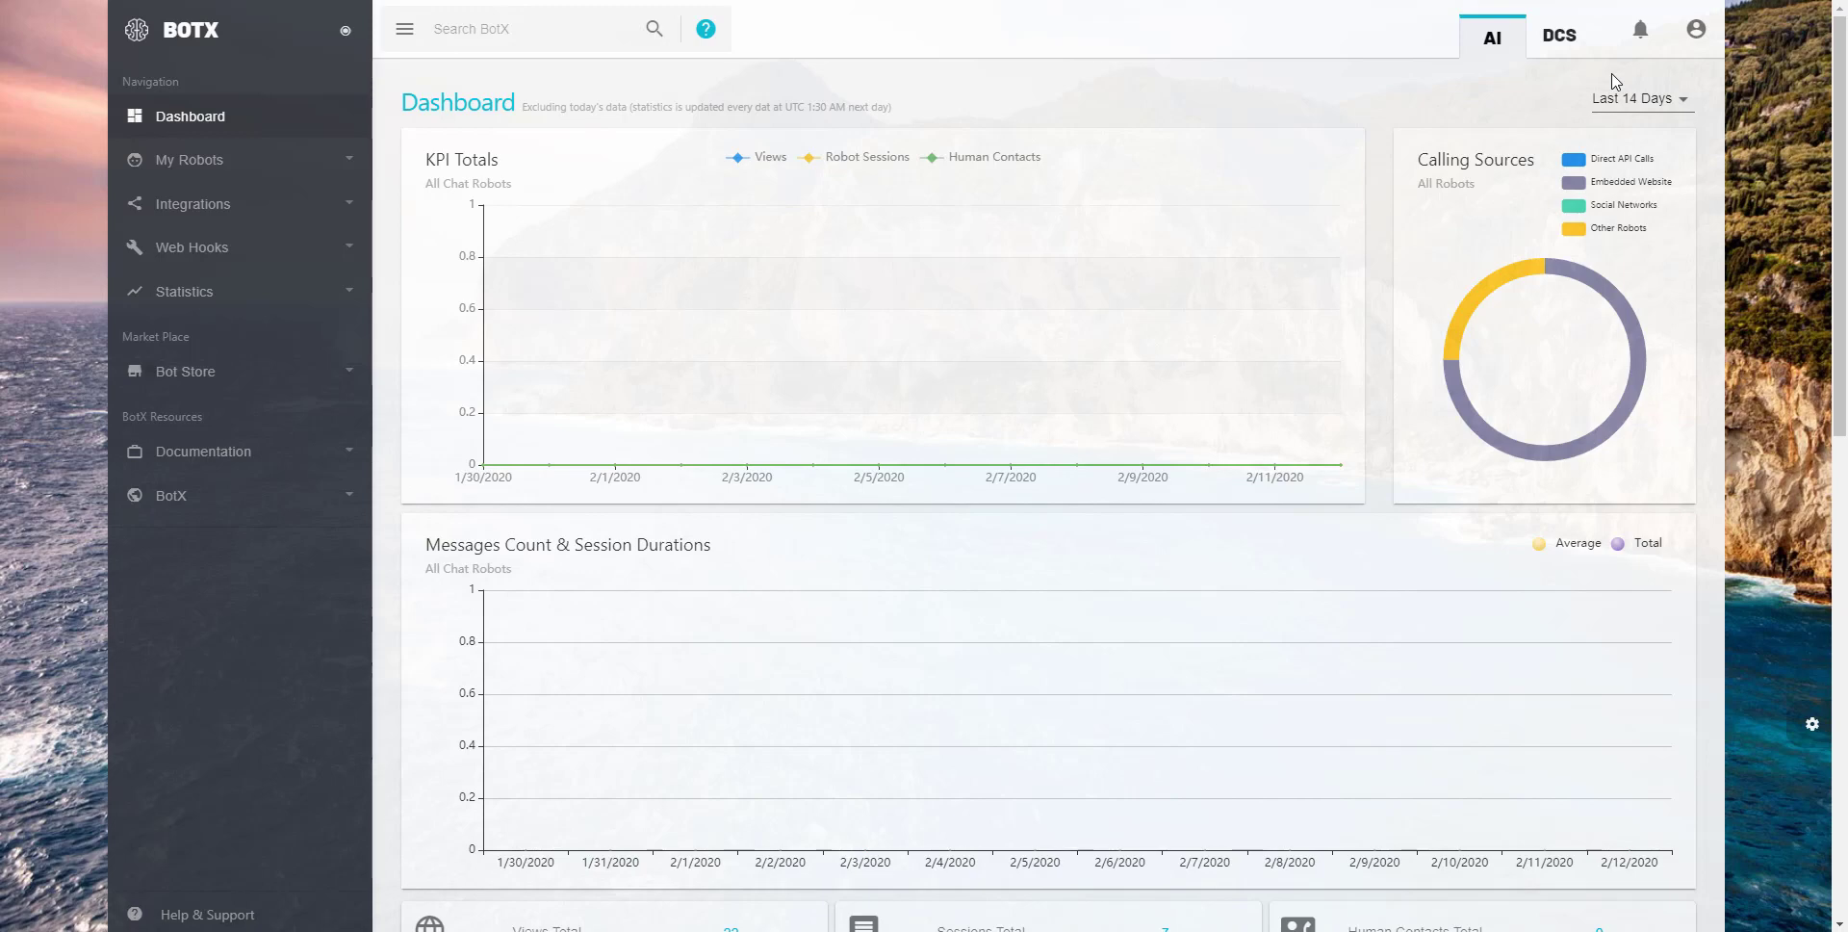
left_click(1556, 45)
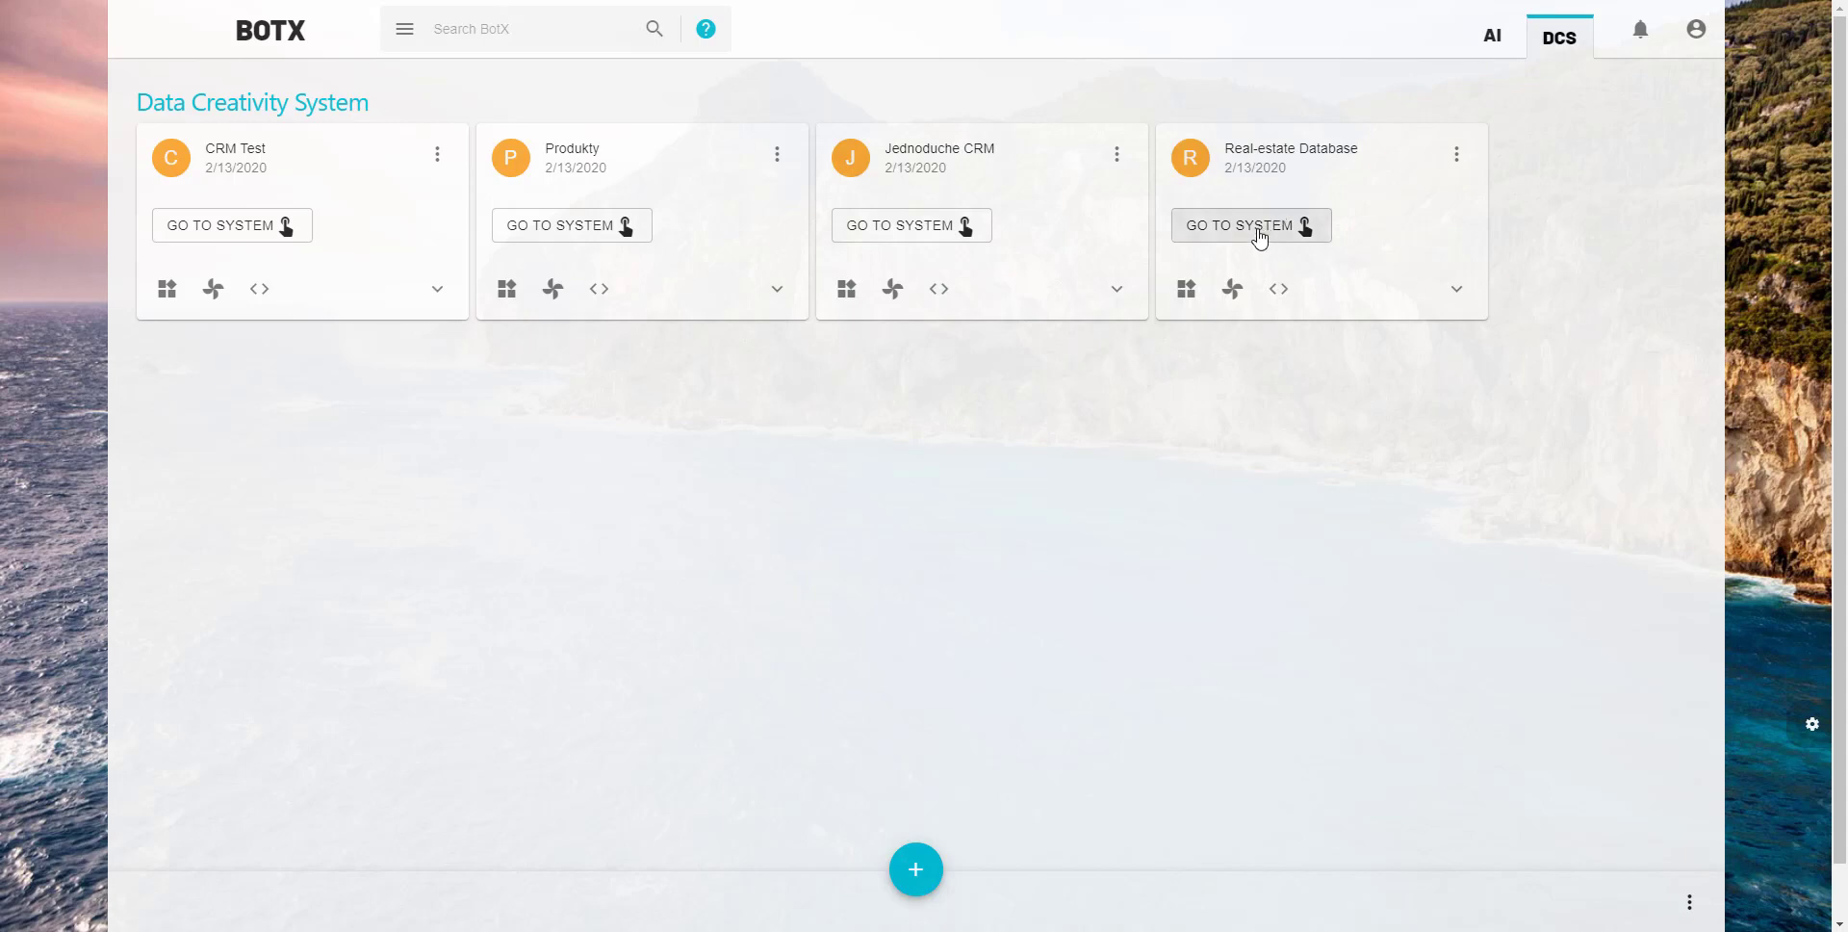
left_click(1259, 236)
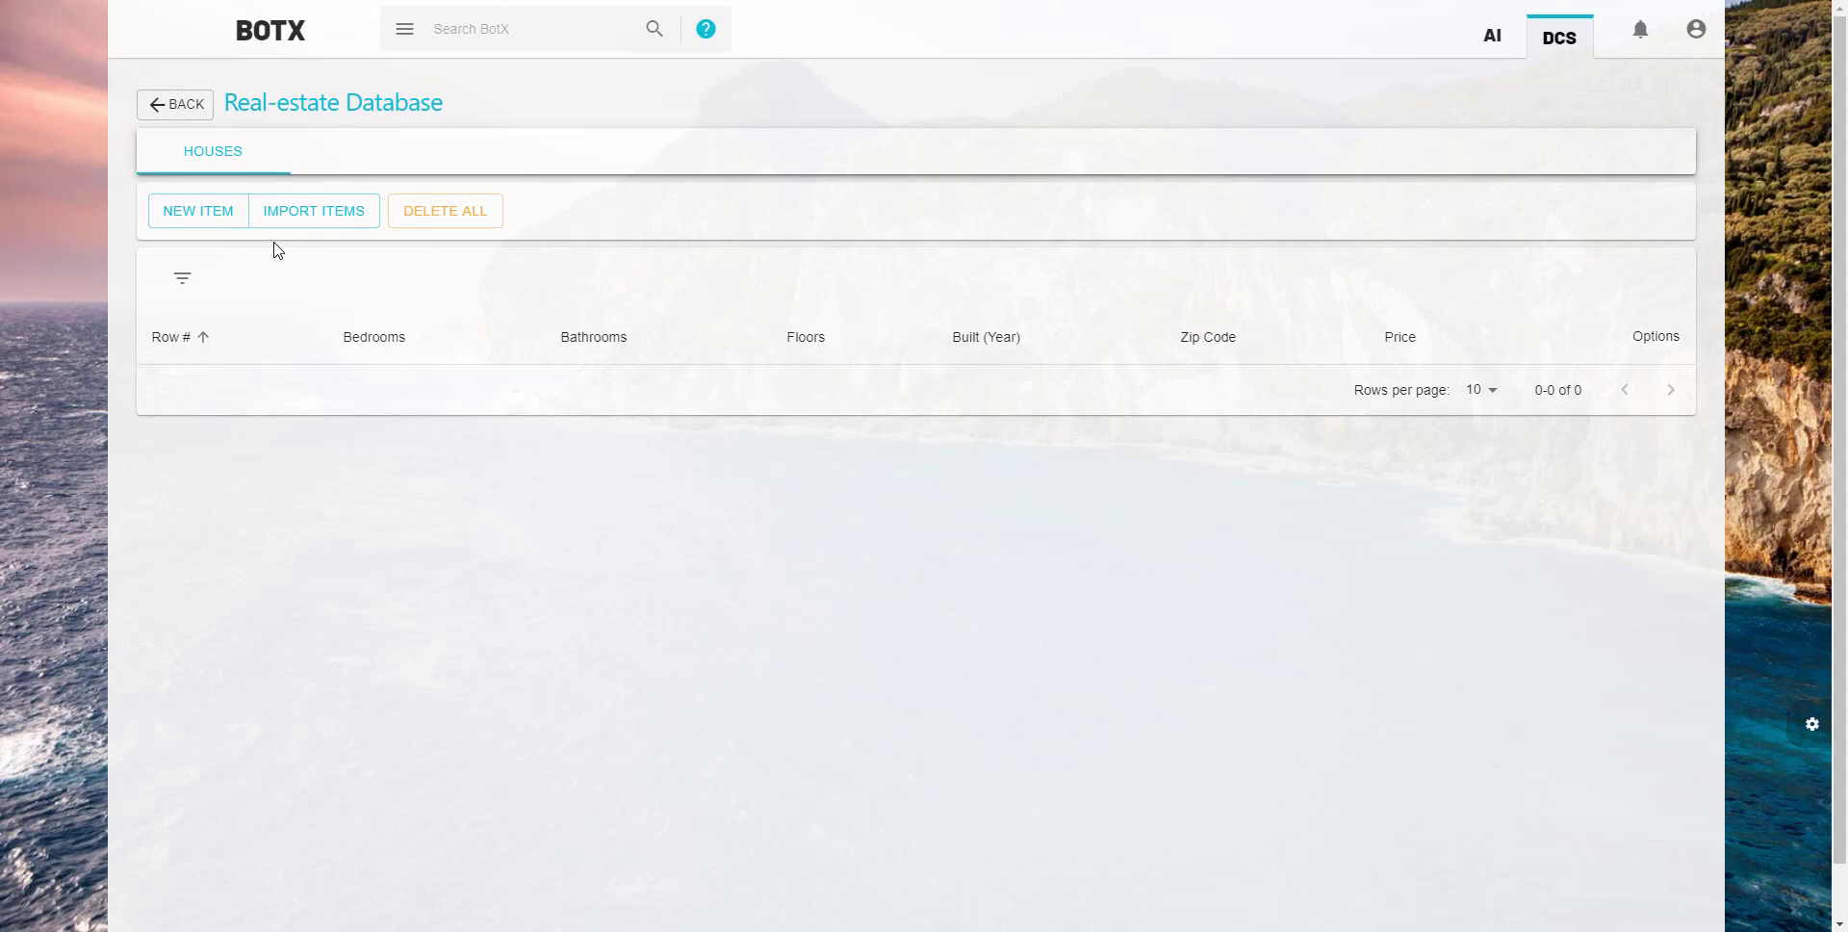
- Import homes data.csv from the desktop into the Houses table with its columns assigned sequentially
left_click(333, 221)
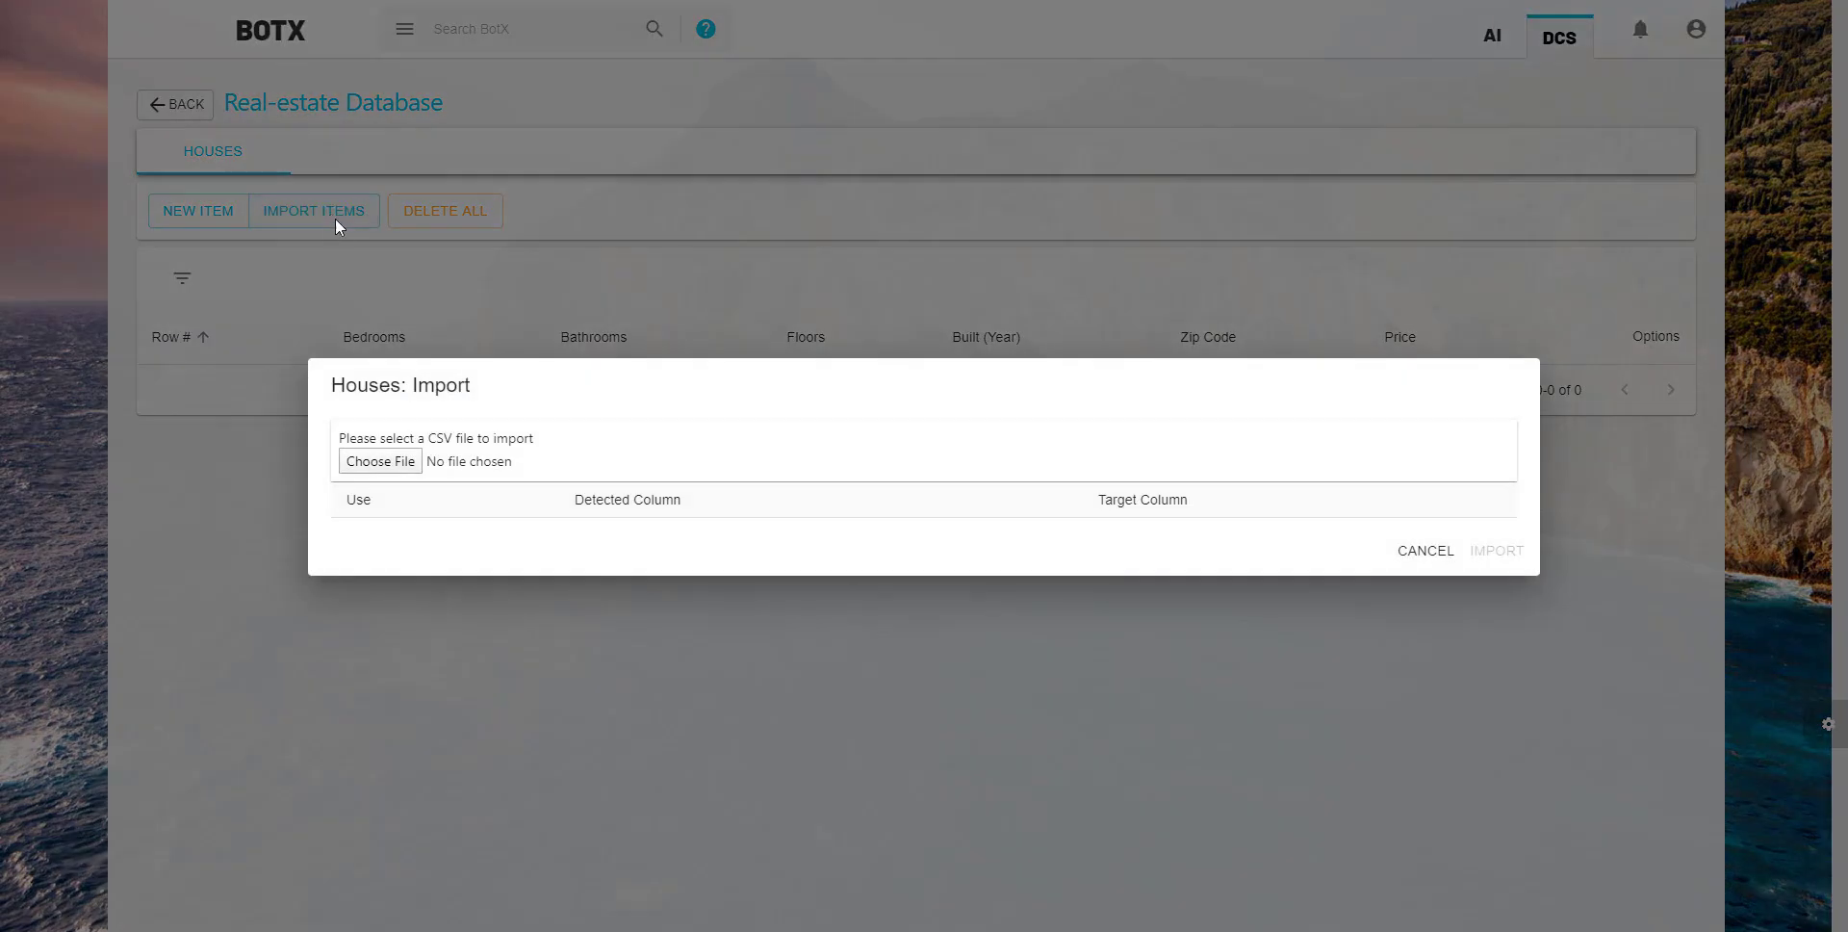
left_click(401, 466)
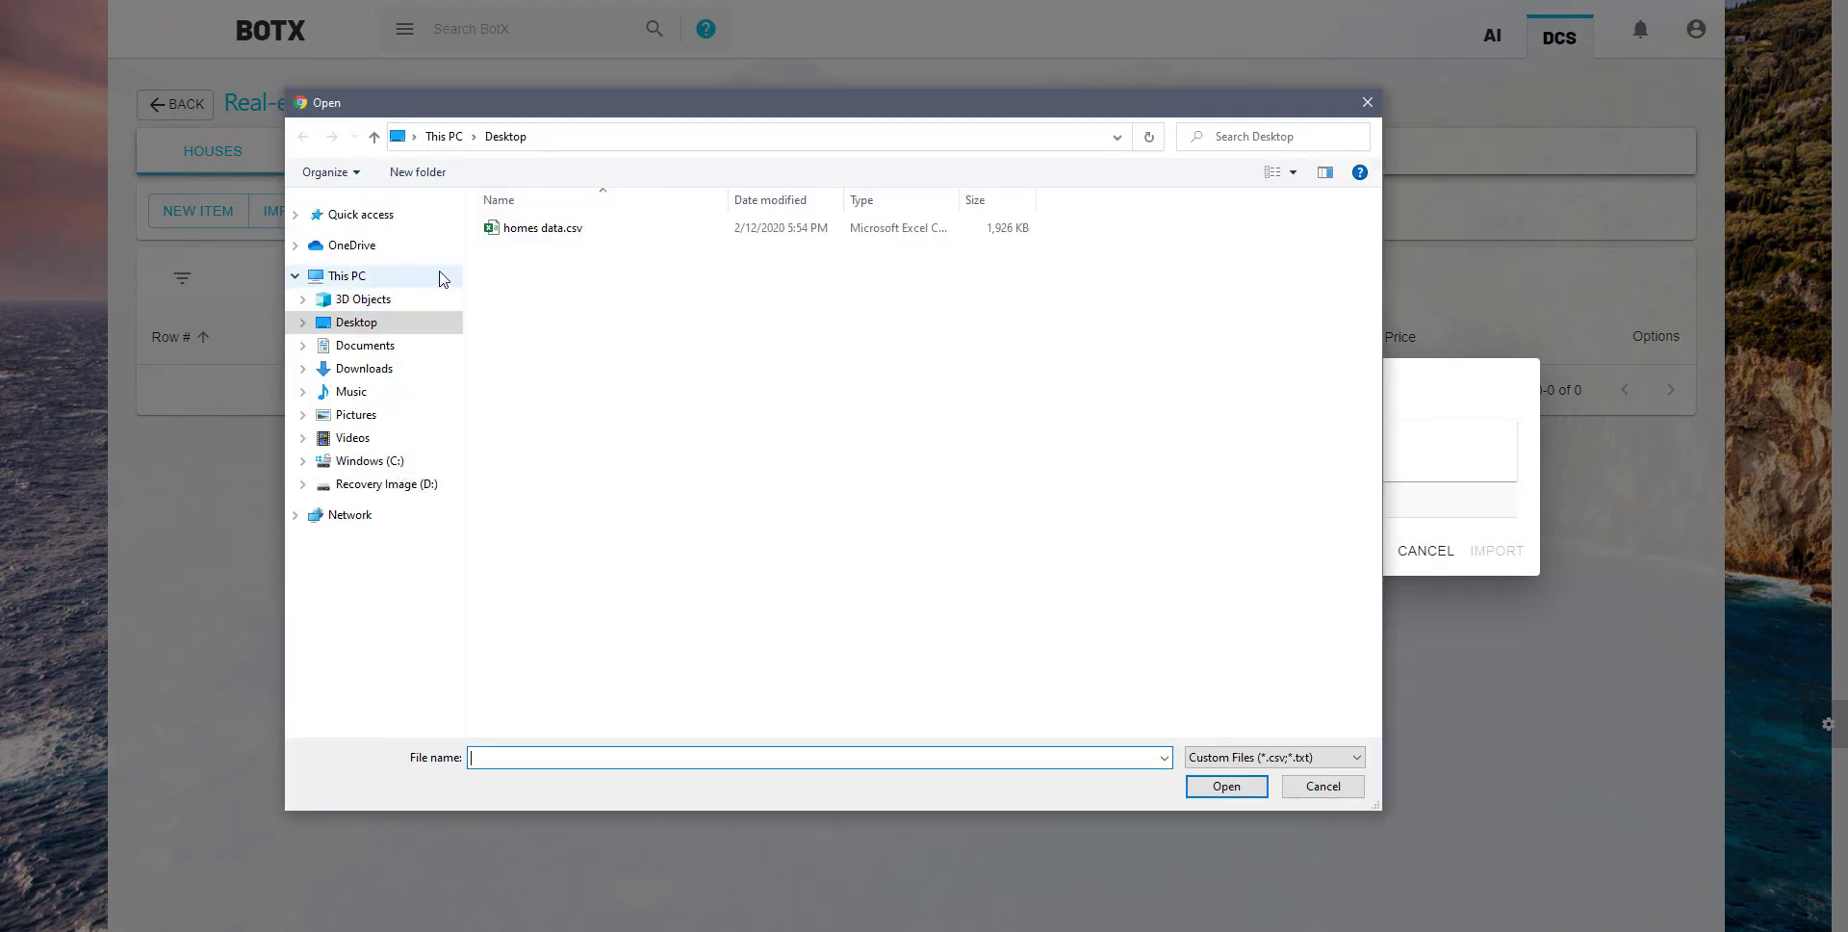
left_click(548, 229)
double_click(549, 229)
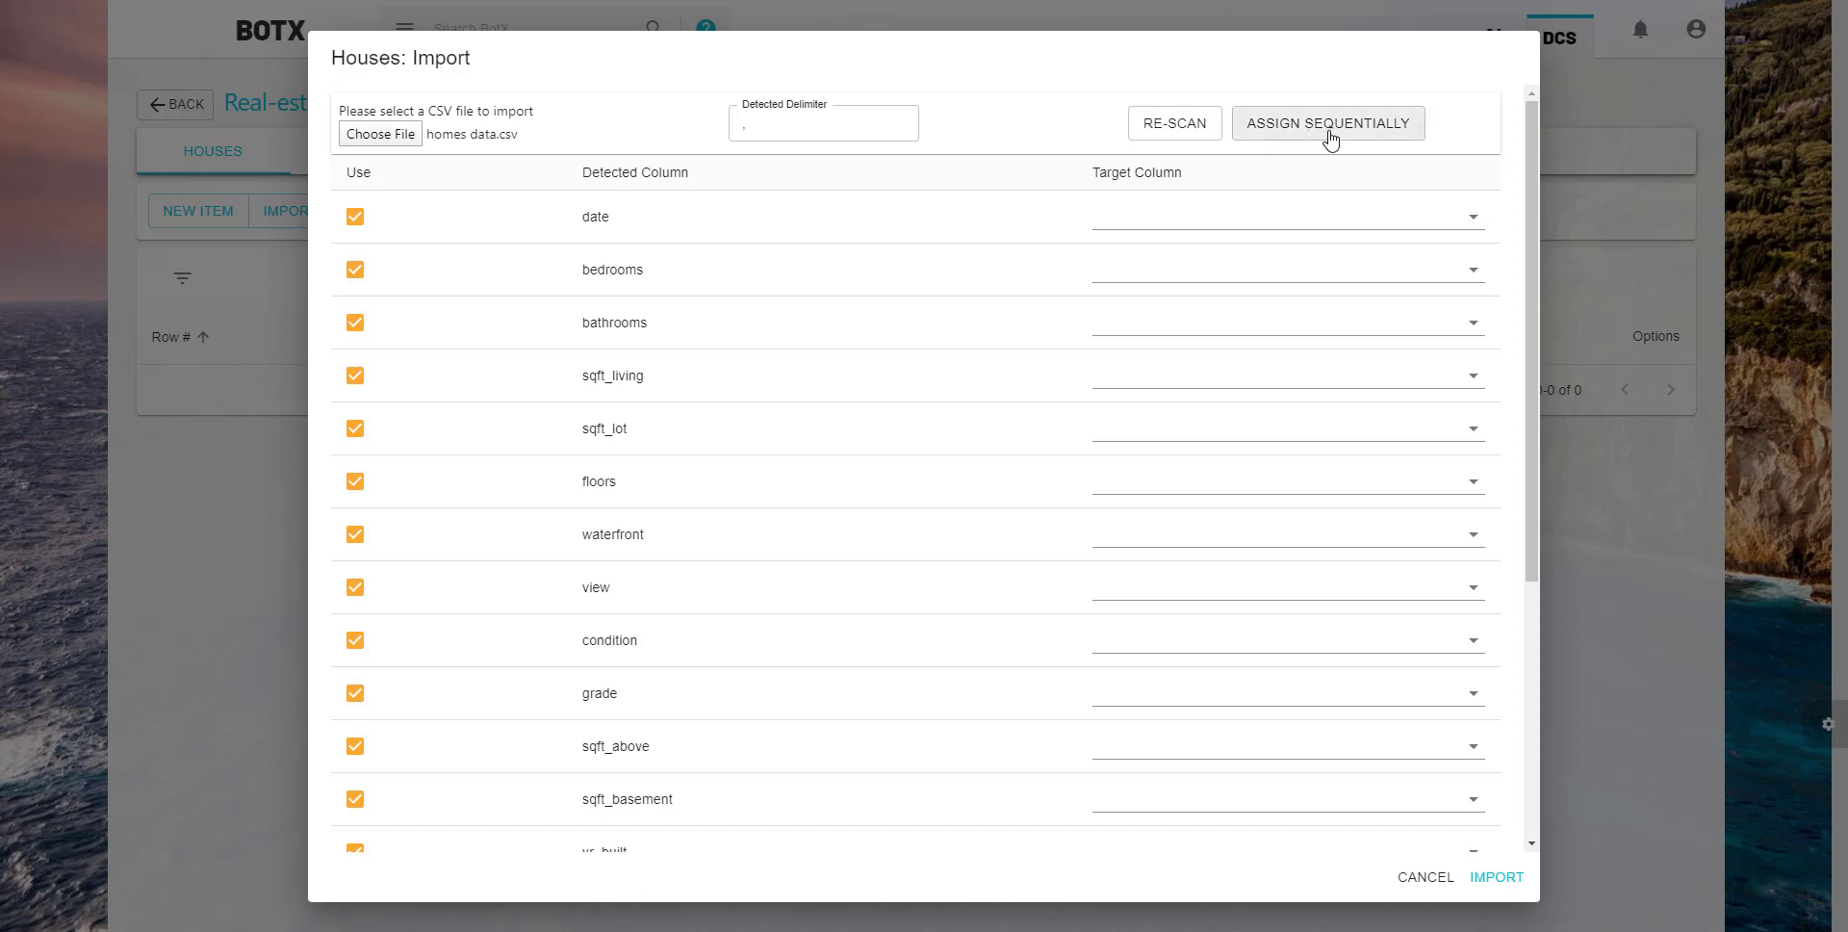
left_click(1390, 133)
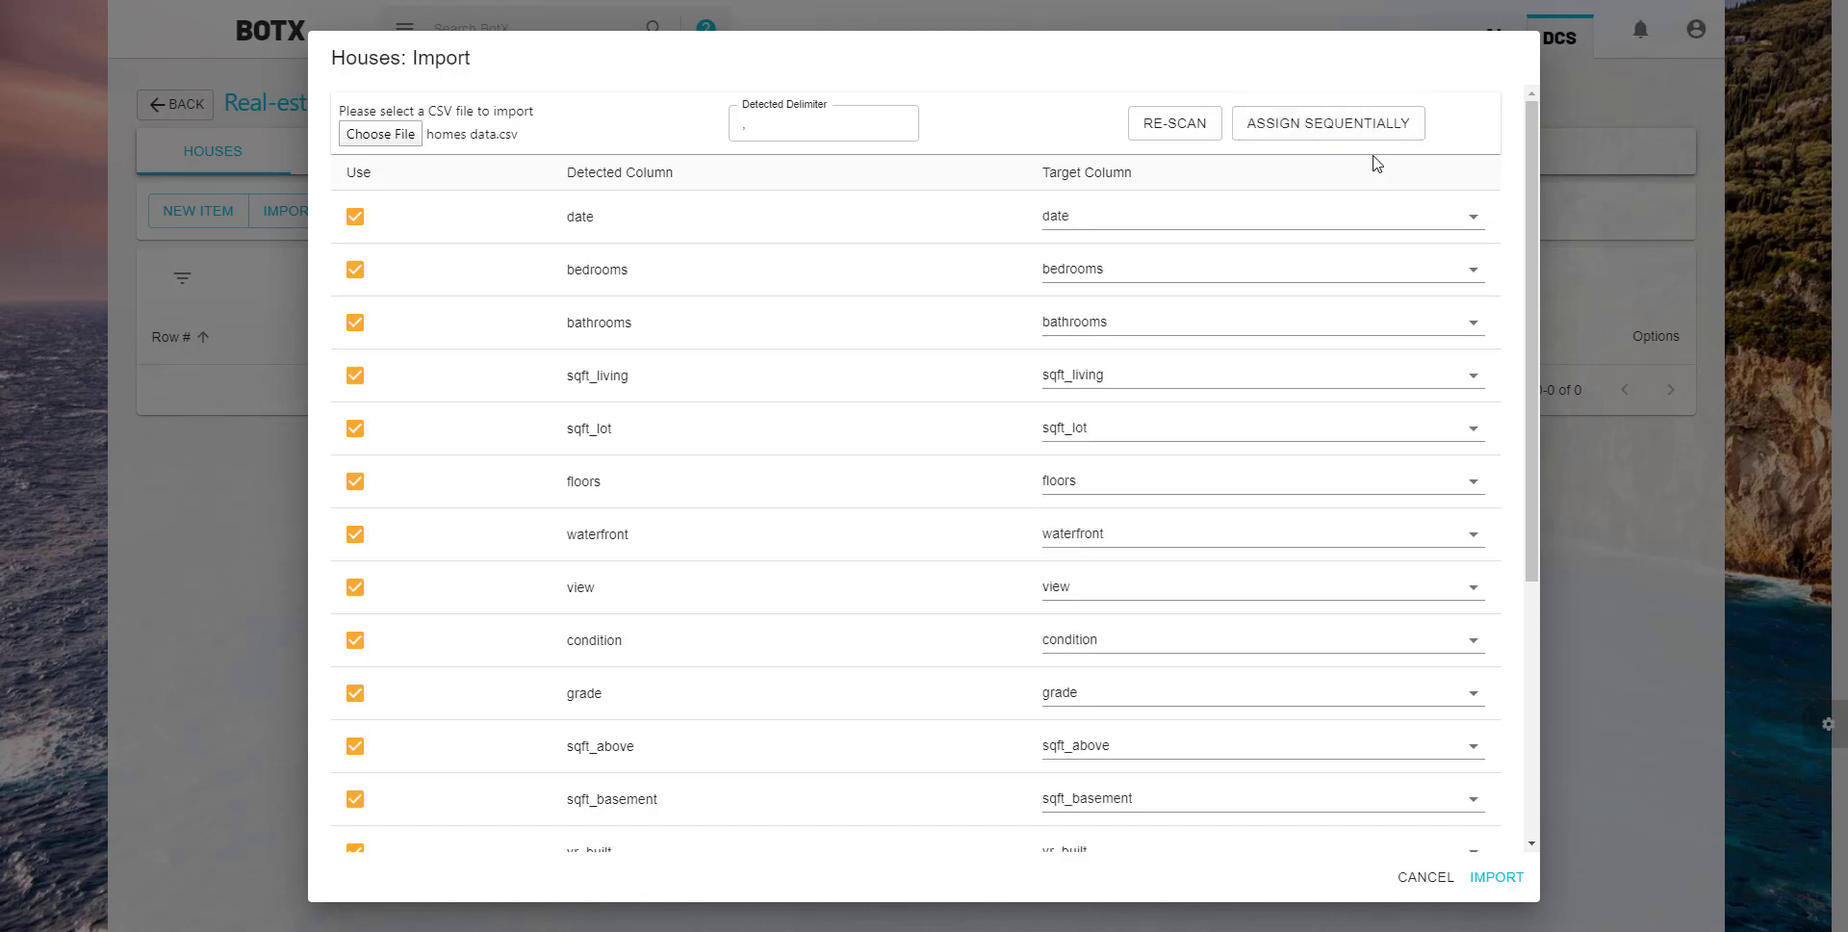
left_click(1497, 876)
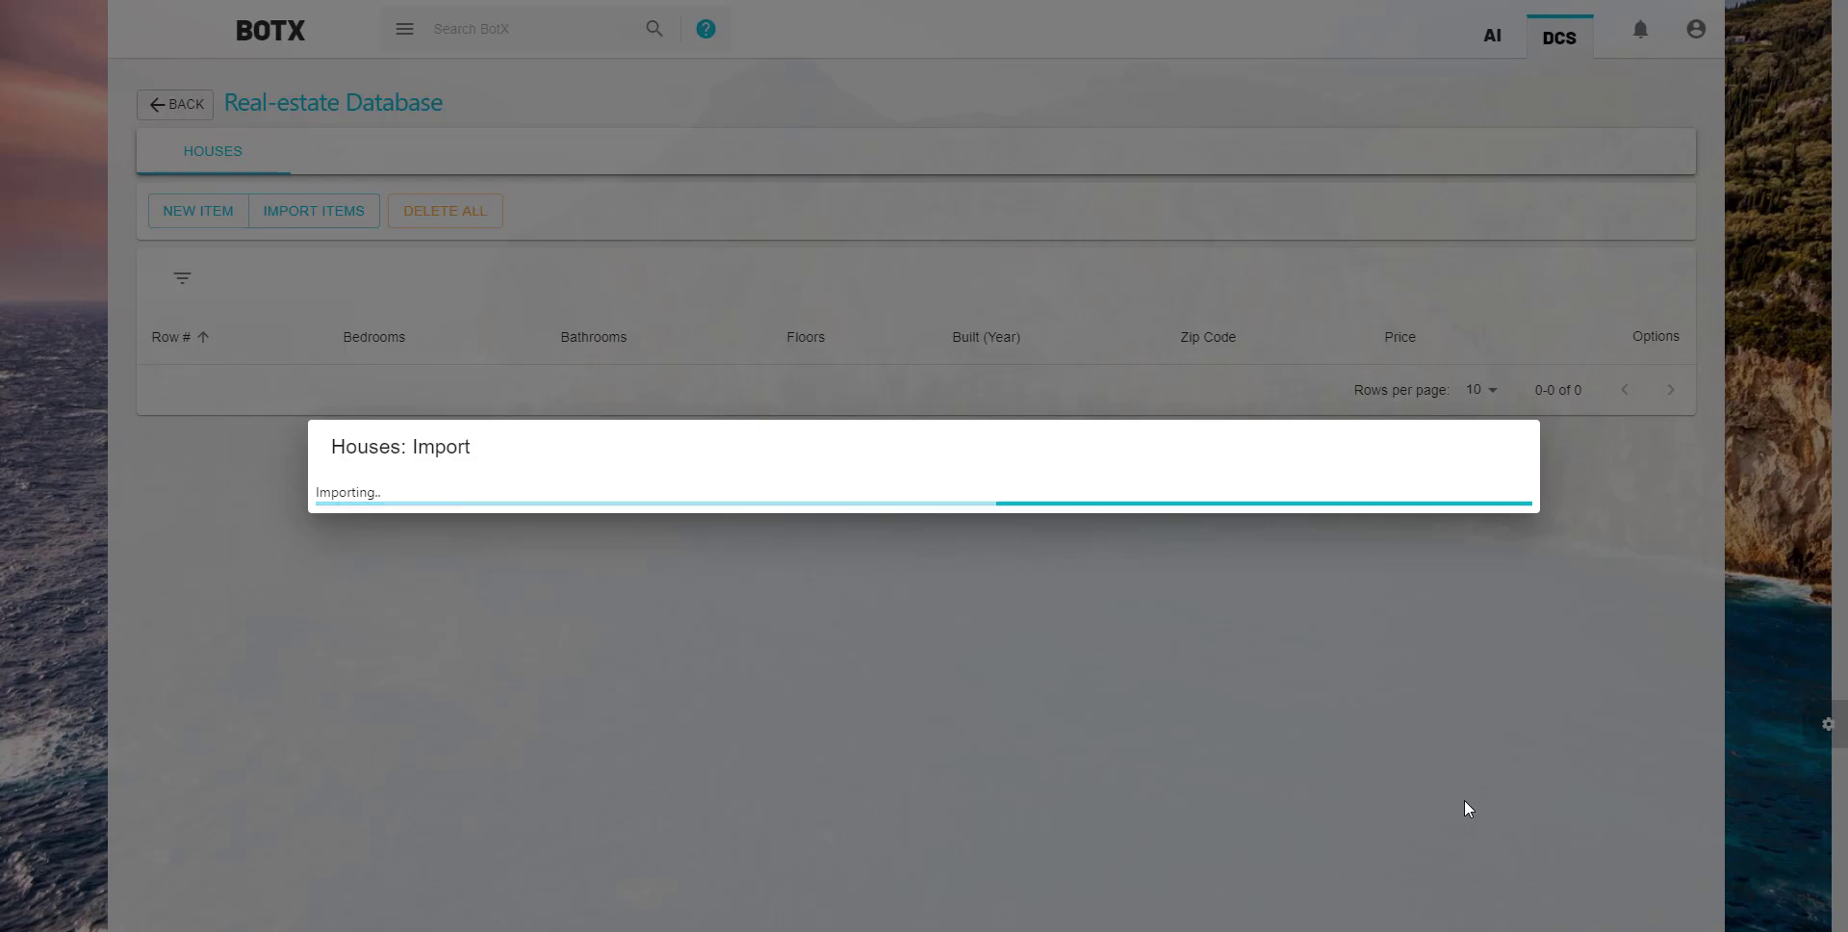
- Review the imported houses, view the details of row 2 and the new item form, and leave both without saving
scroll(1468, 809, "down", 2)
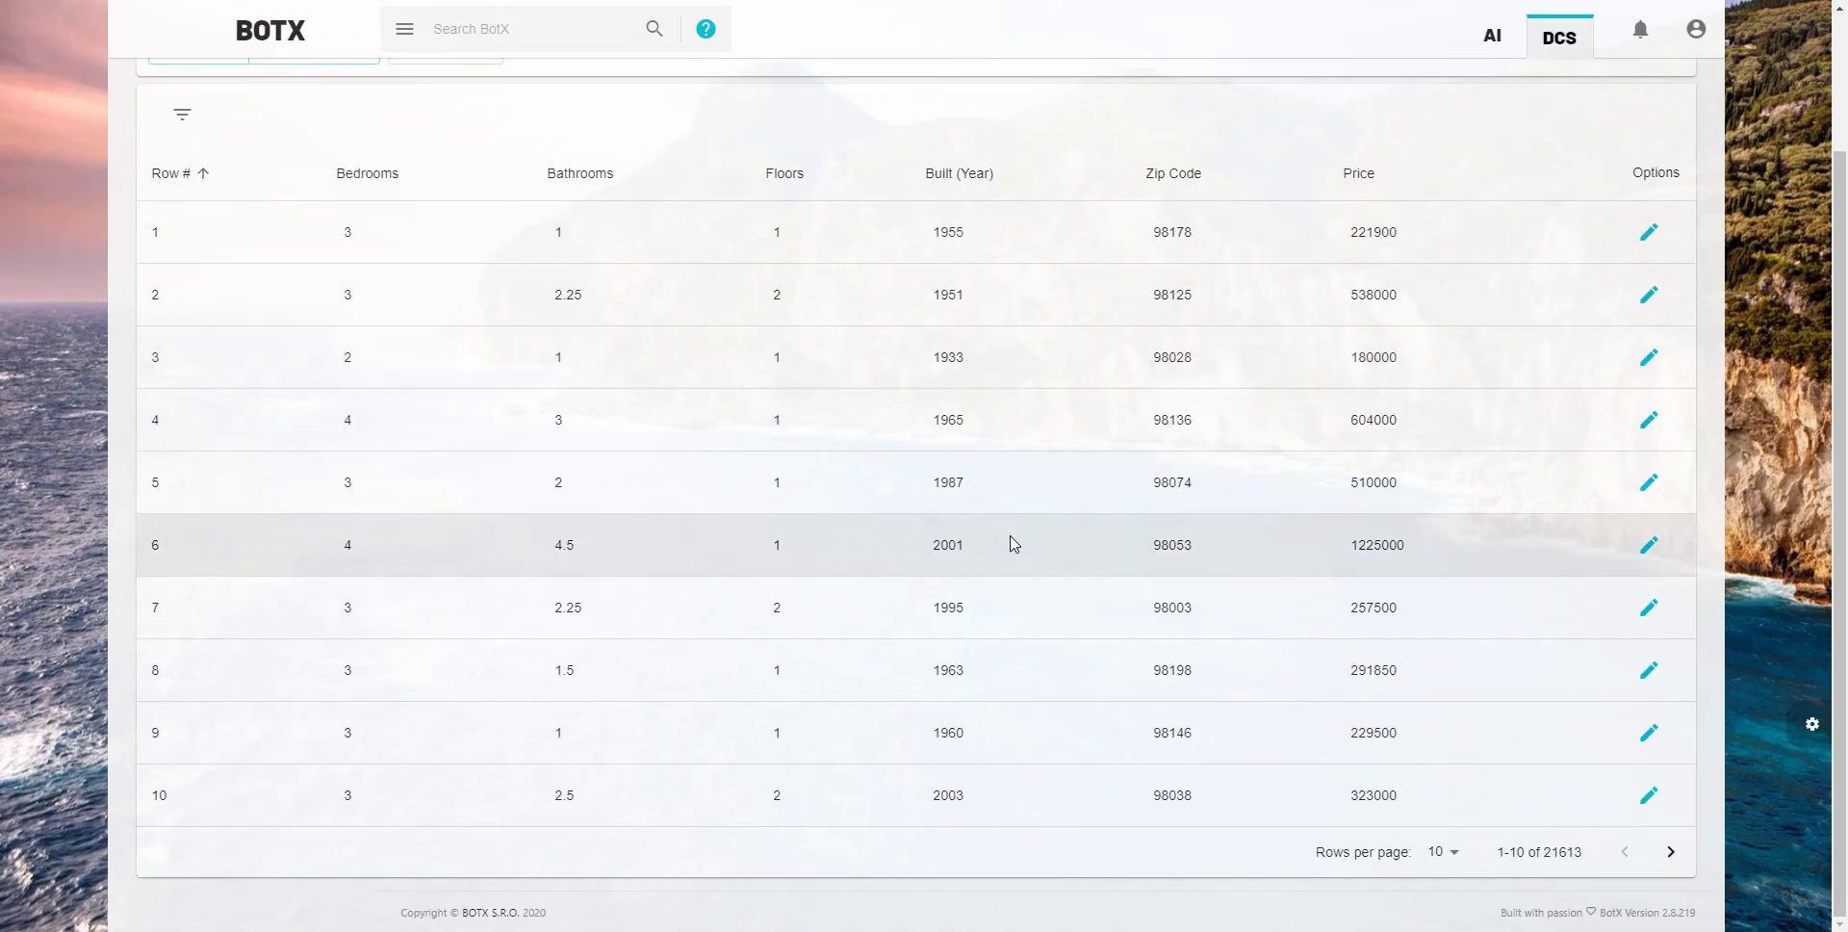
left_click(1671, 851)
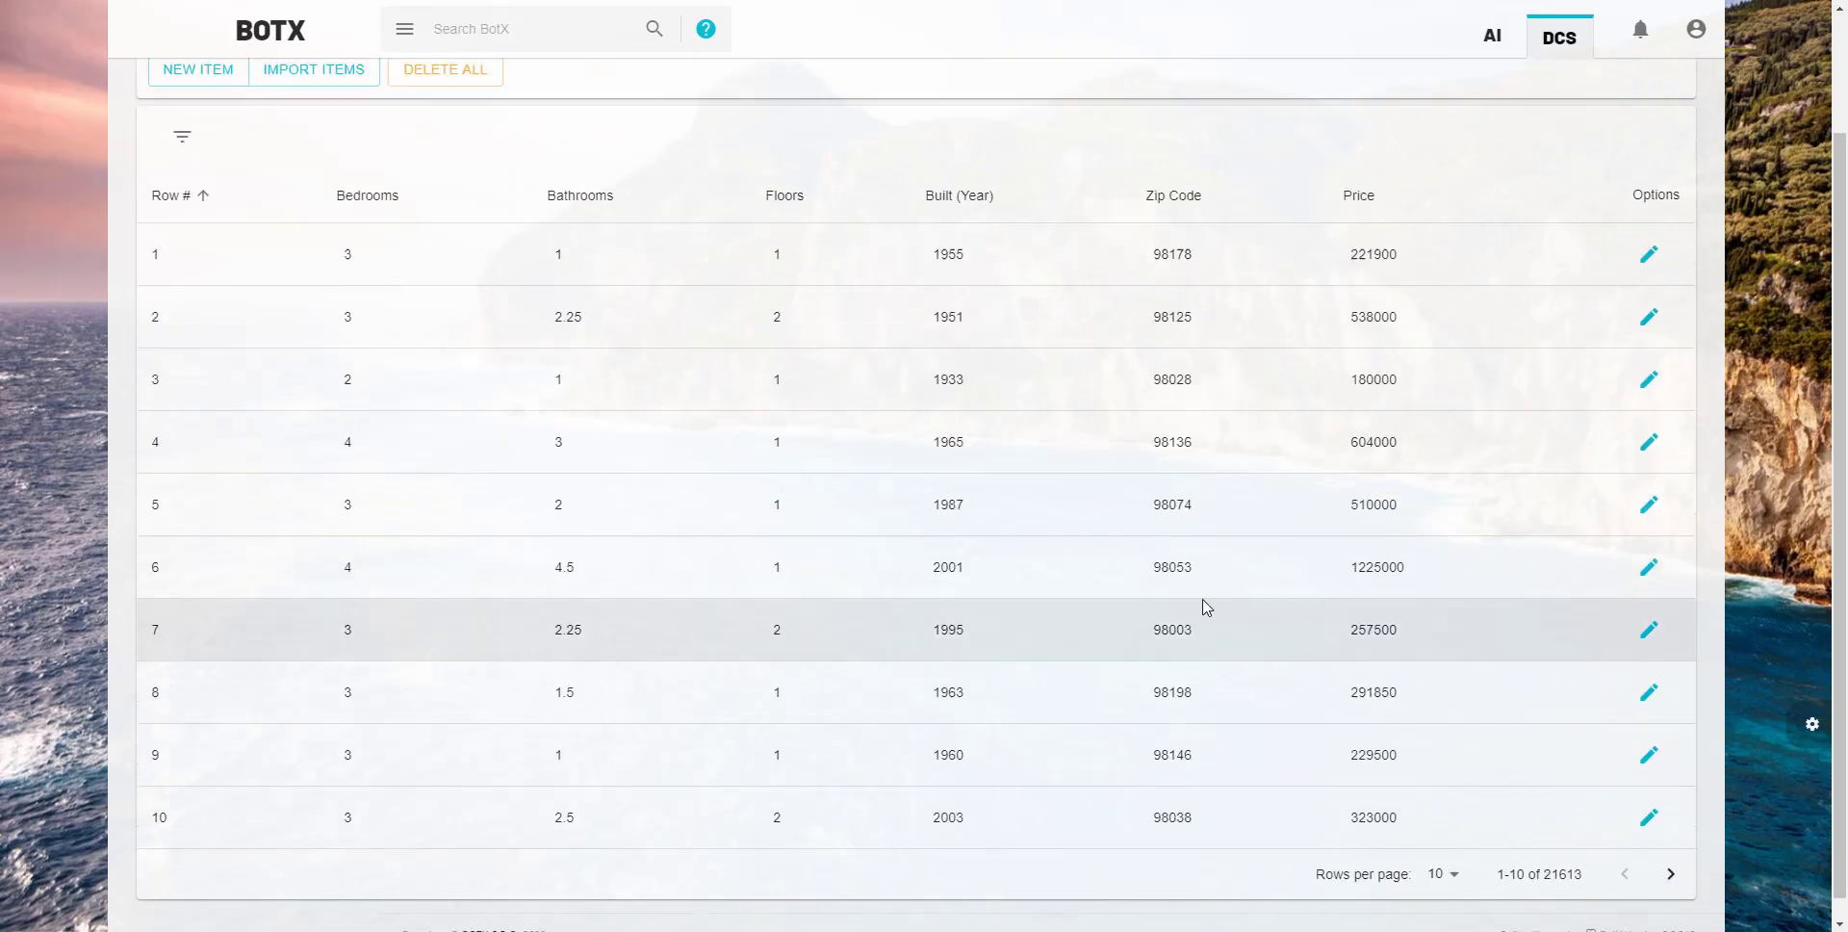
scroll(1203, 606, "up", 2)
left_click(1648, 459)
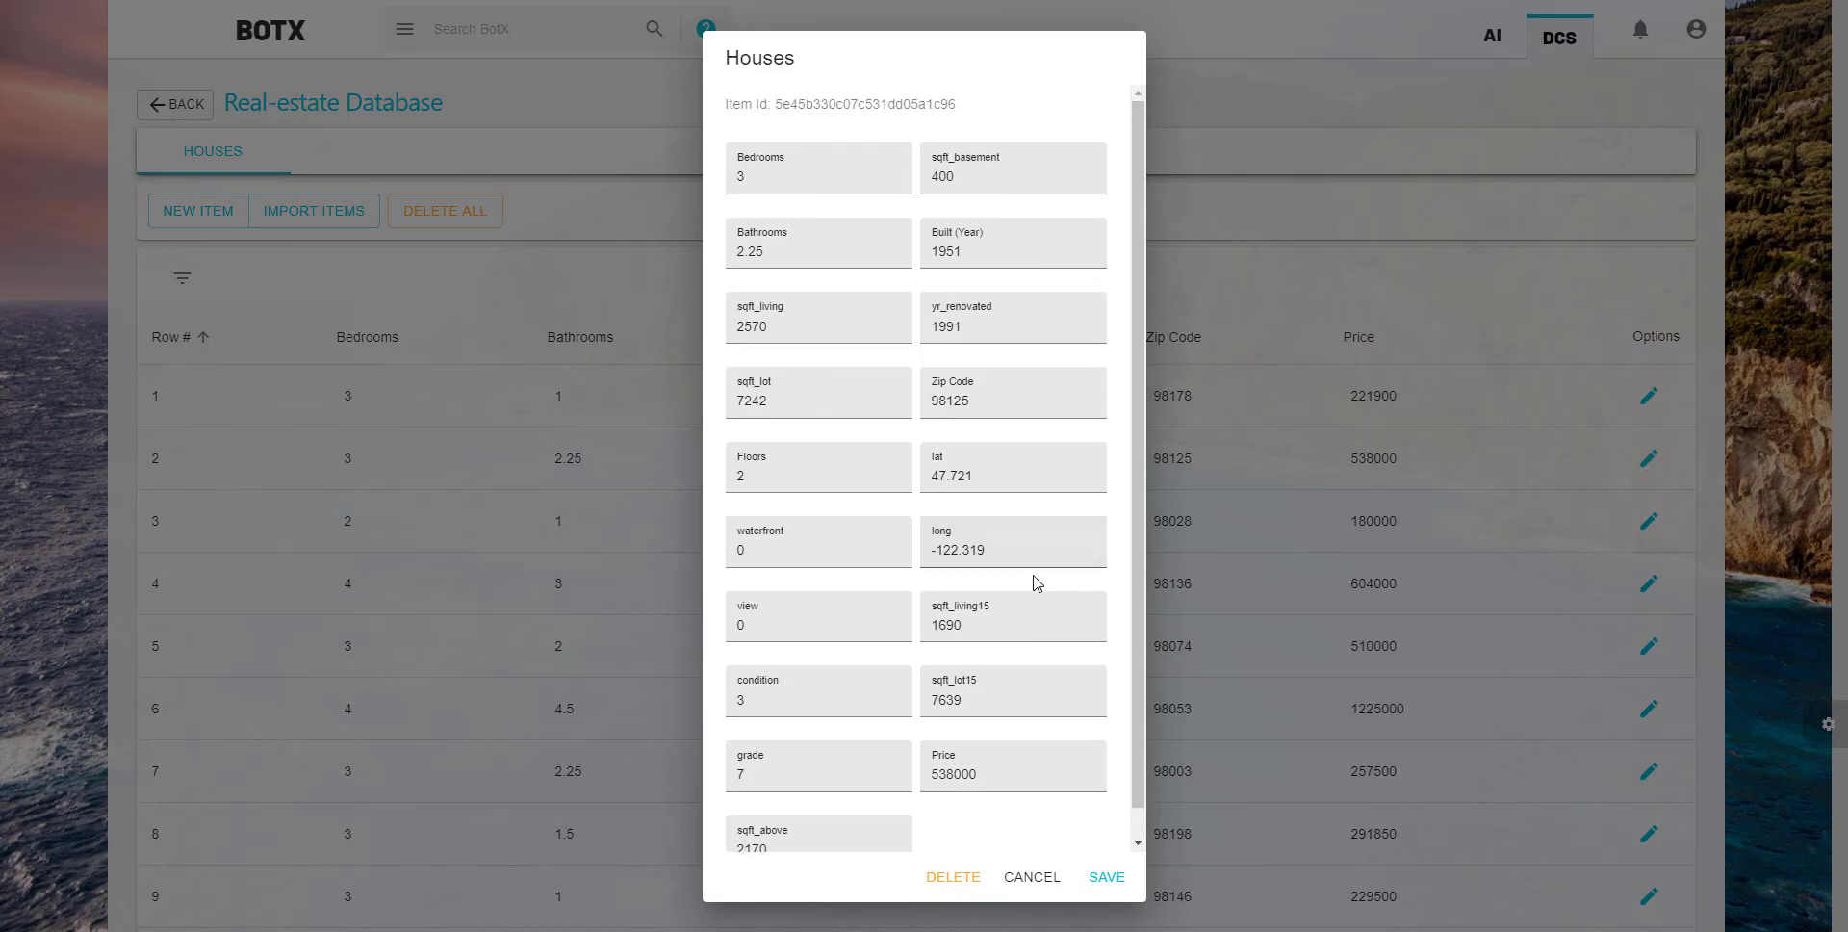
left_click(1031, 876)
left_click(207, 210)
left_click(1021, 877)
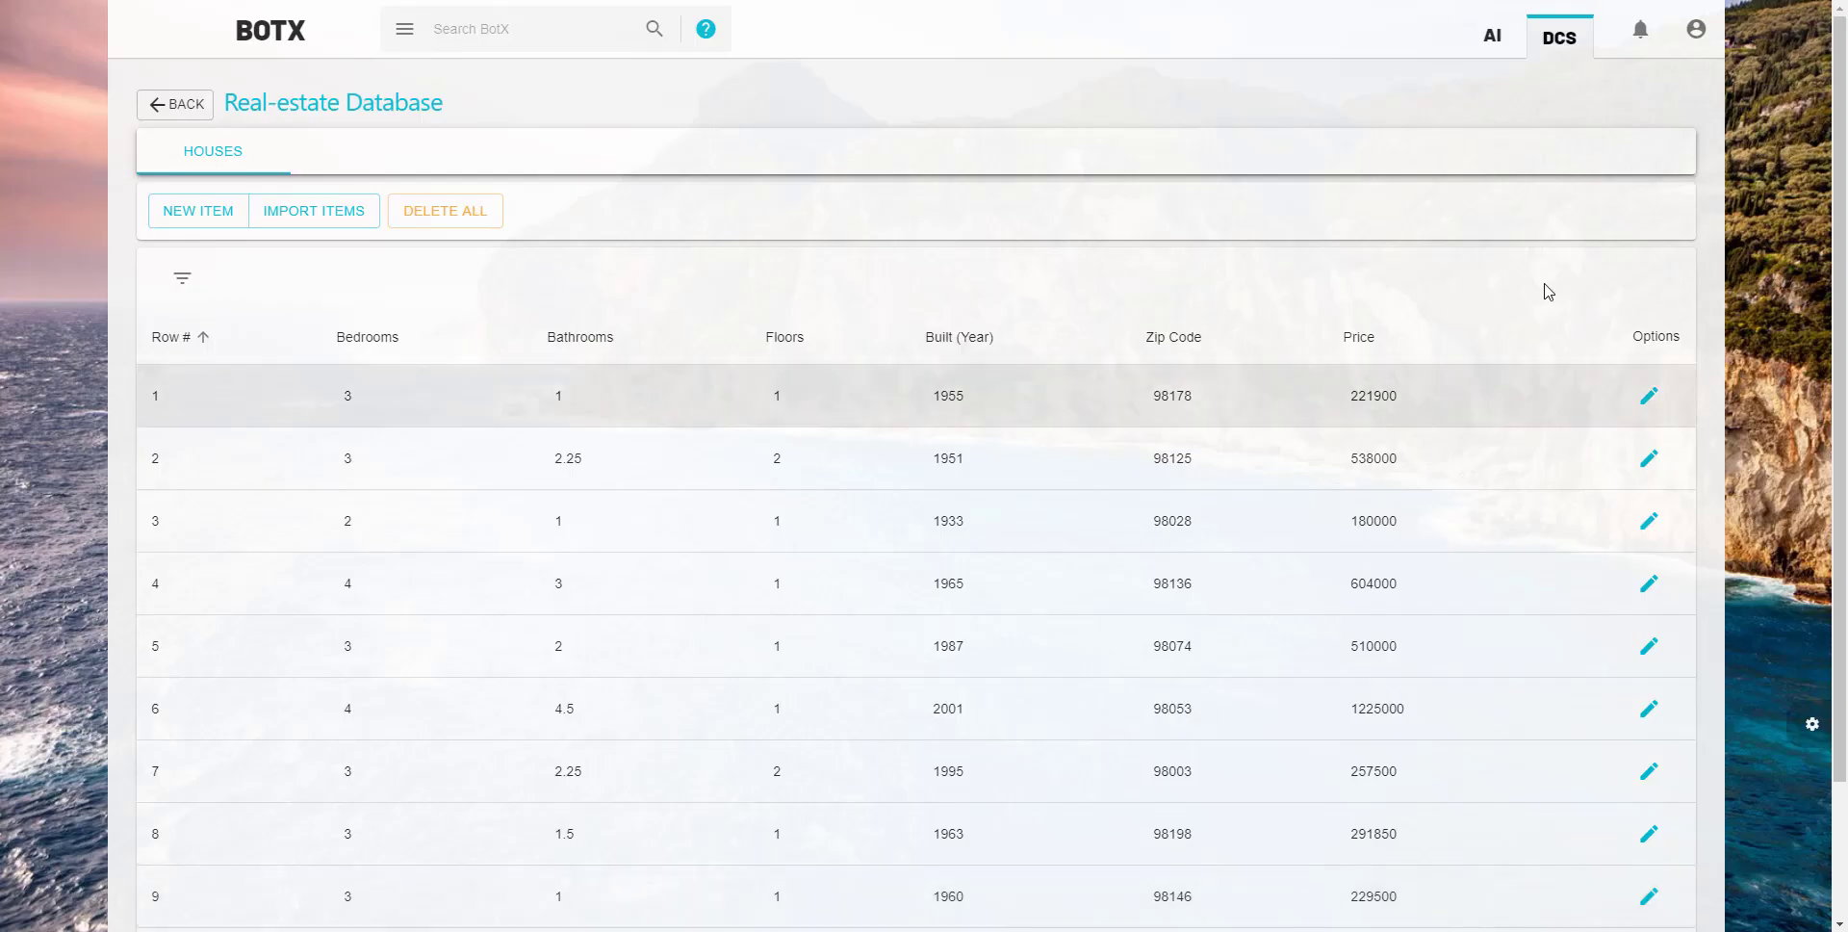
- Open the Real-estate agent cognitive diagram robot from the AI section in its interactive editor
left_click(1488, 45)
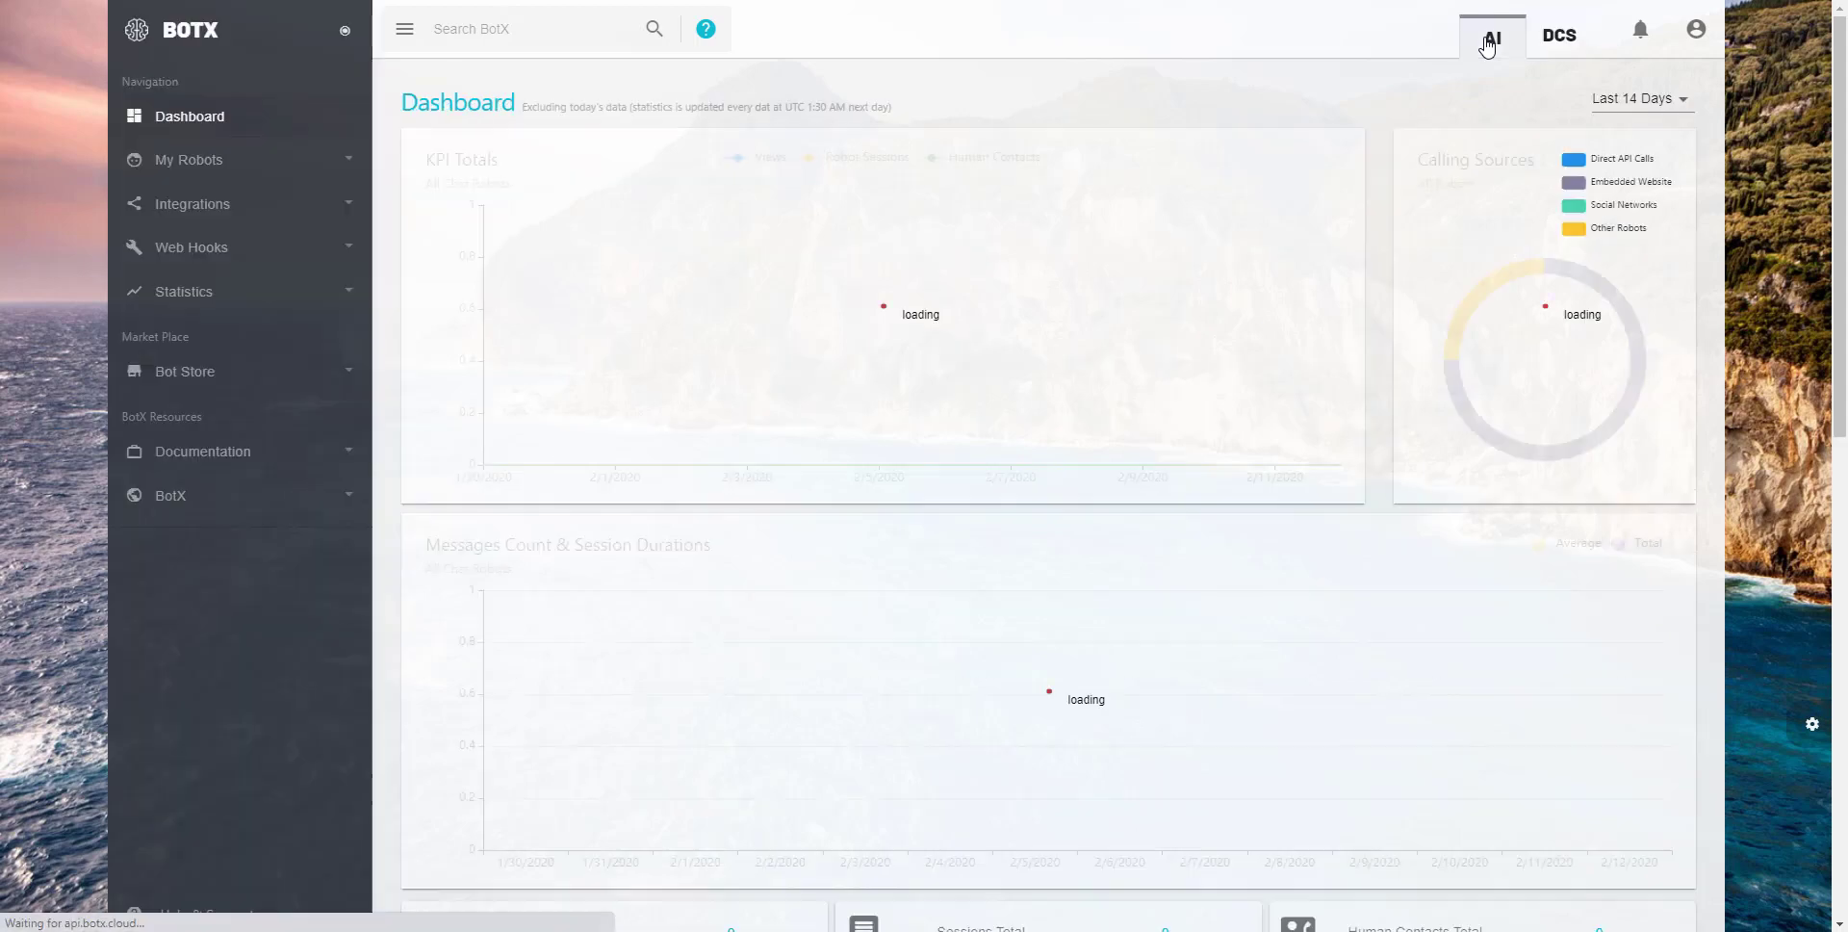
left_click(188, 158)
left_click(221, 350)
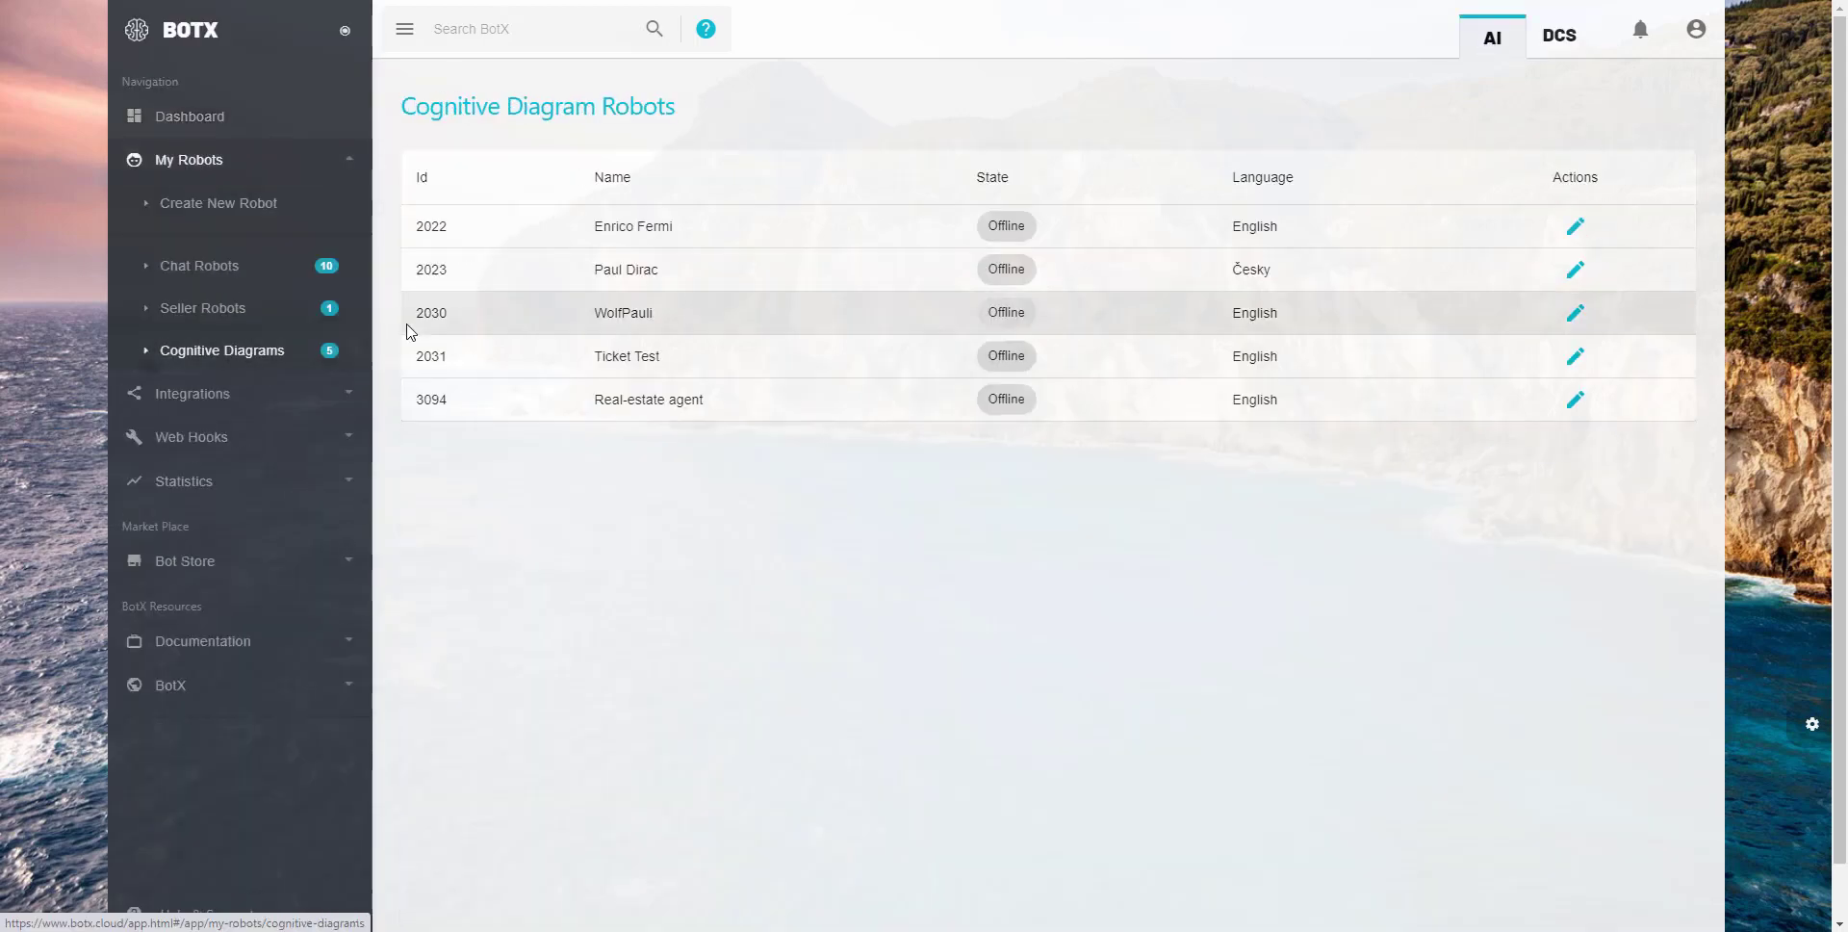
left_click(1574, 399)
left_click(866, 146)
- Add an Input Data node and, below and to its right, a Convert from Json node to the primary model
left_click_drag(1501, 265, 467, 281)
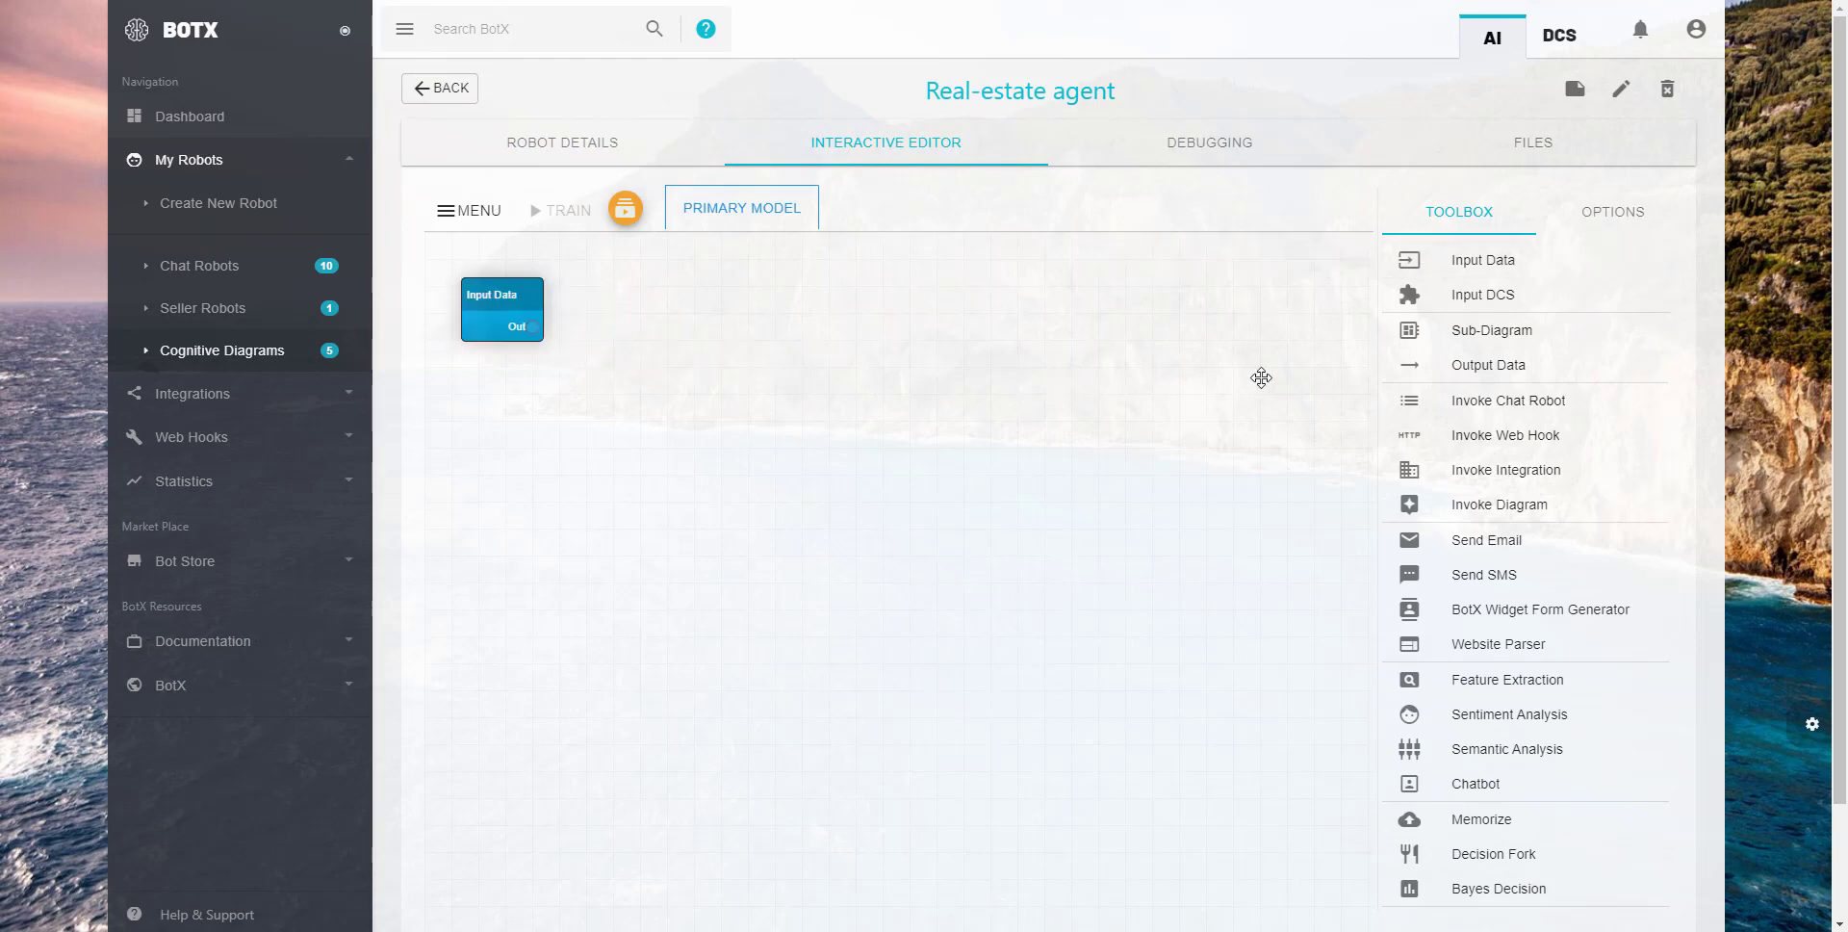
scroll(1532, 515, "down", 5)
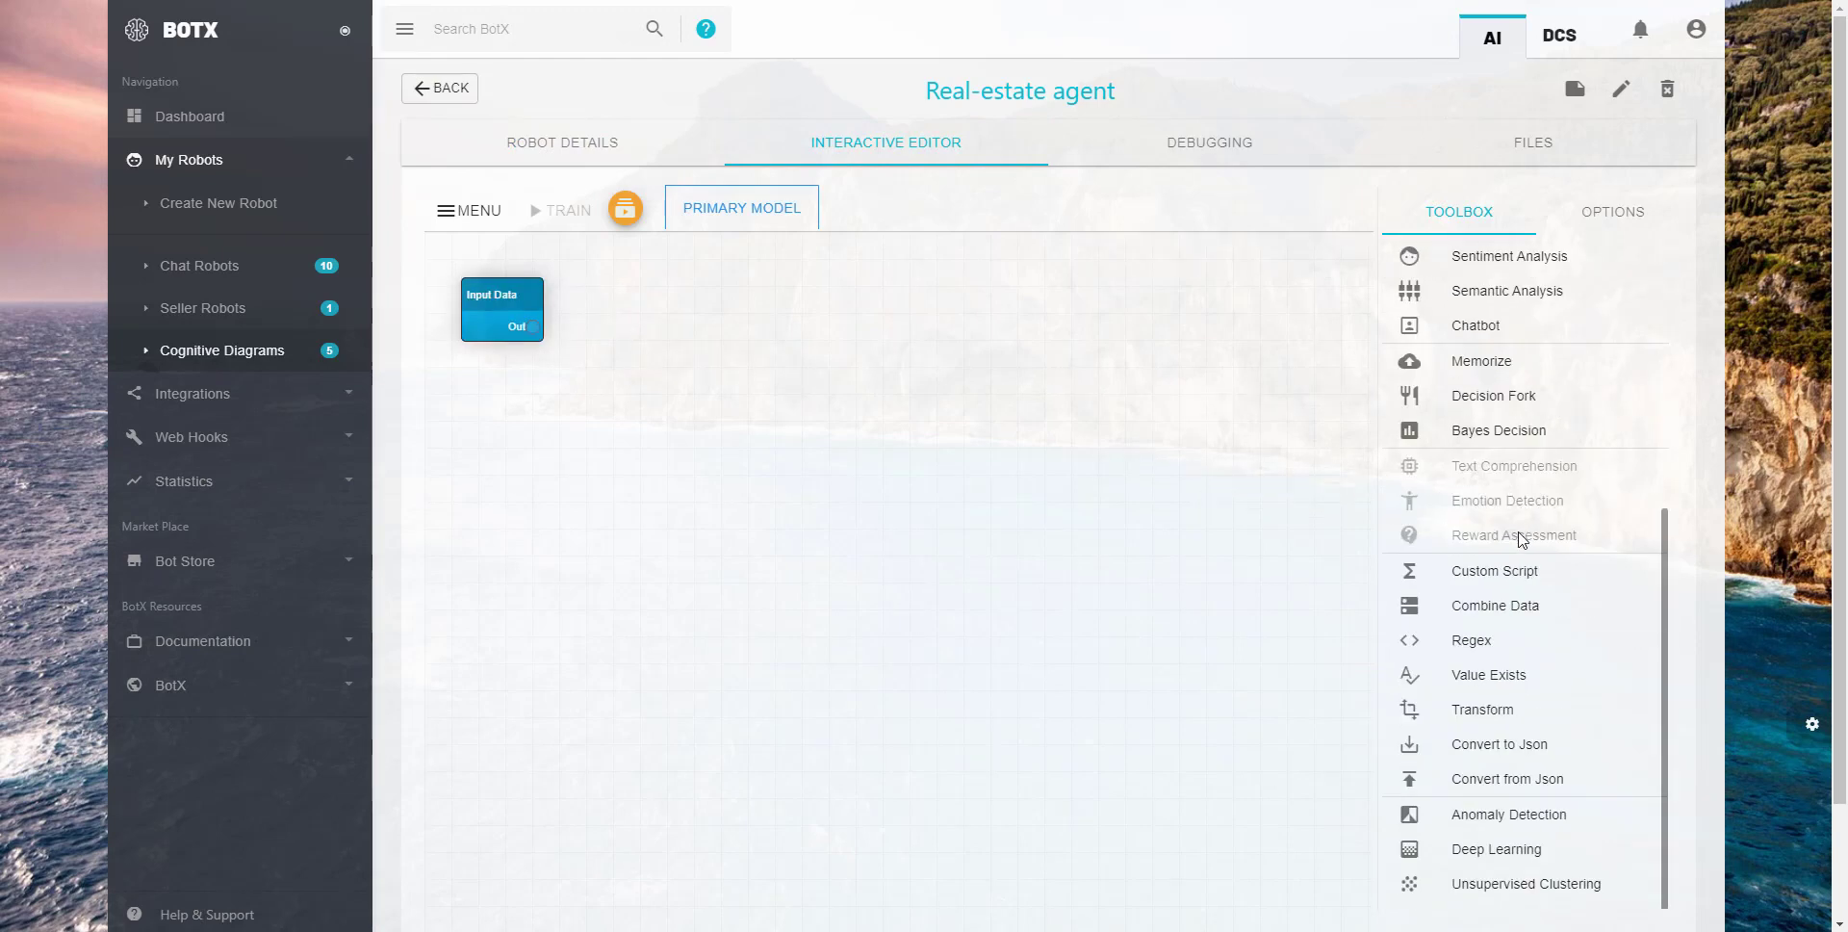
left_click_drag(1554, 779, 659, 404)
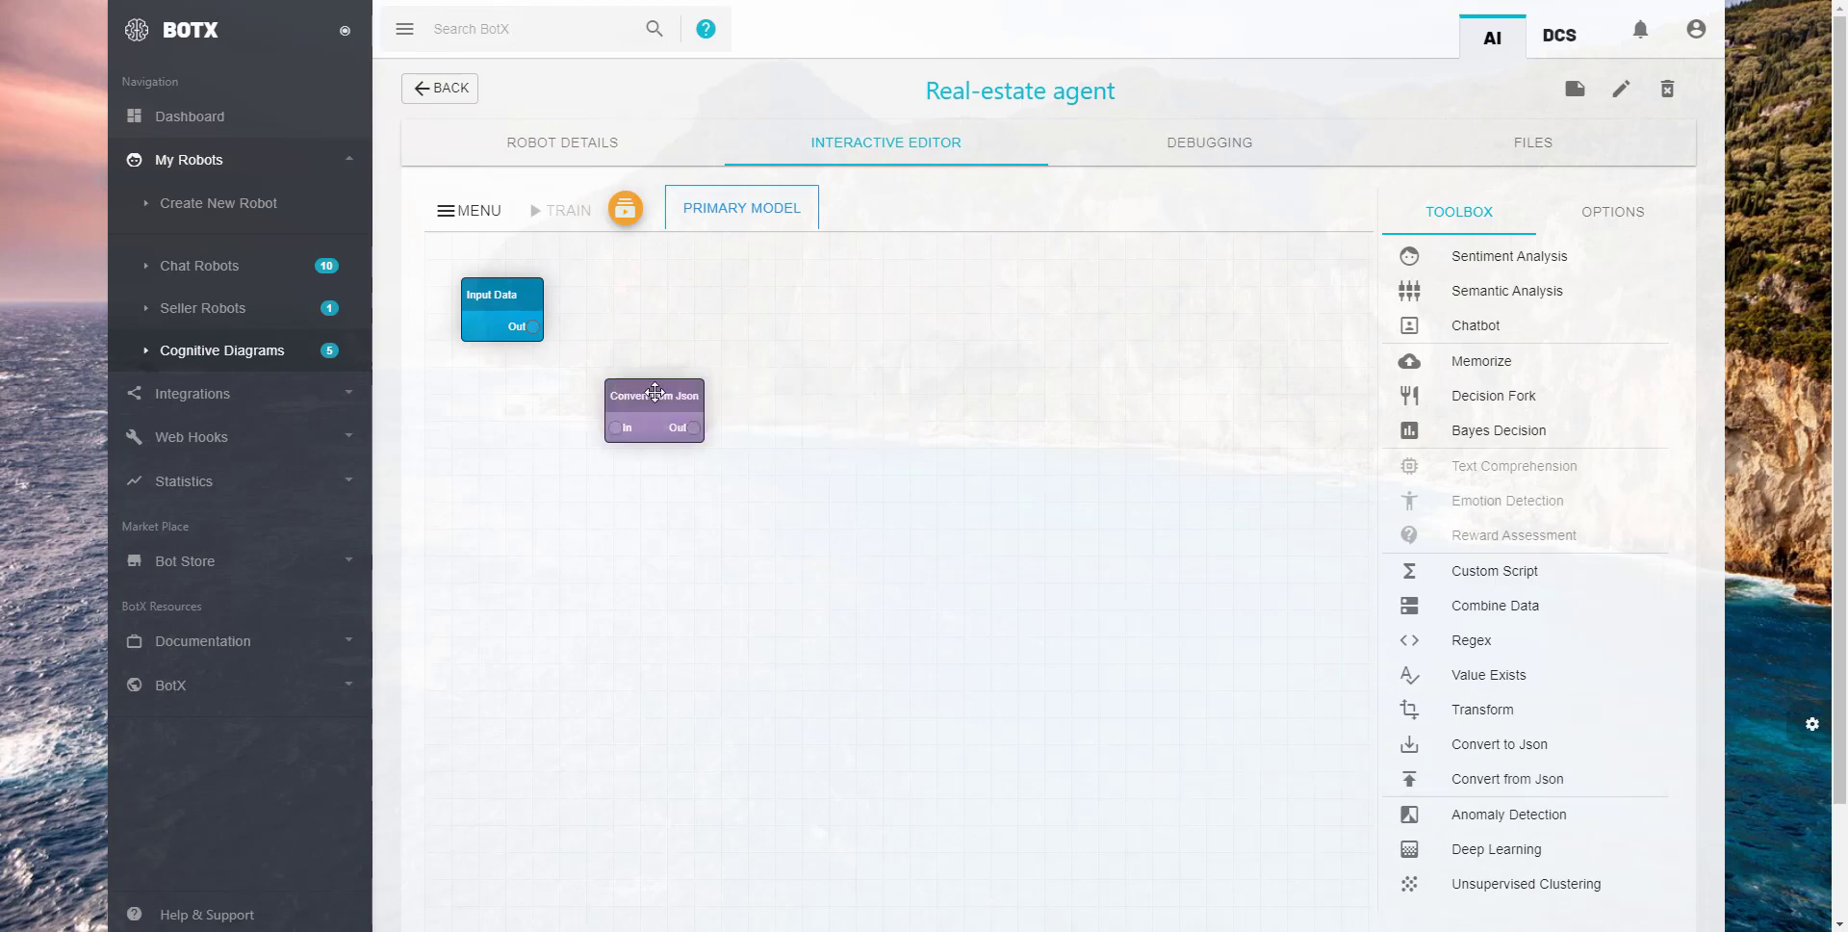
left_click(658, 405)
left_click(953, 372)
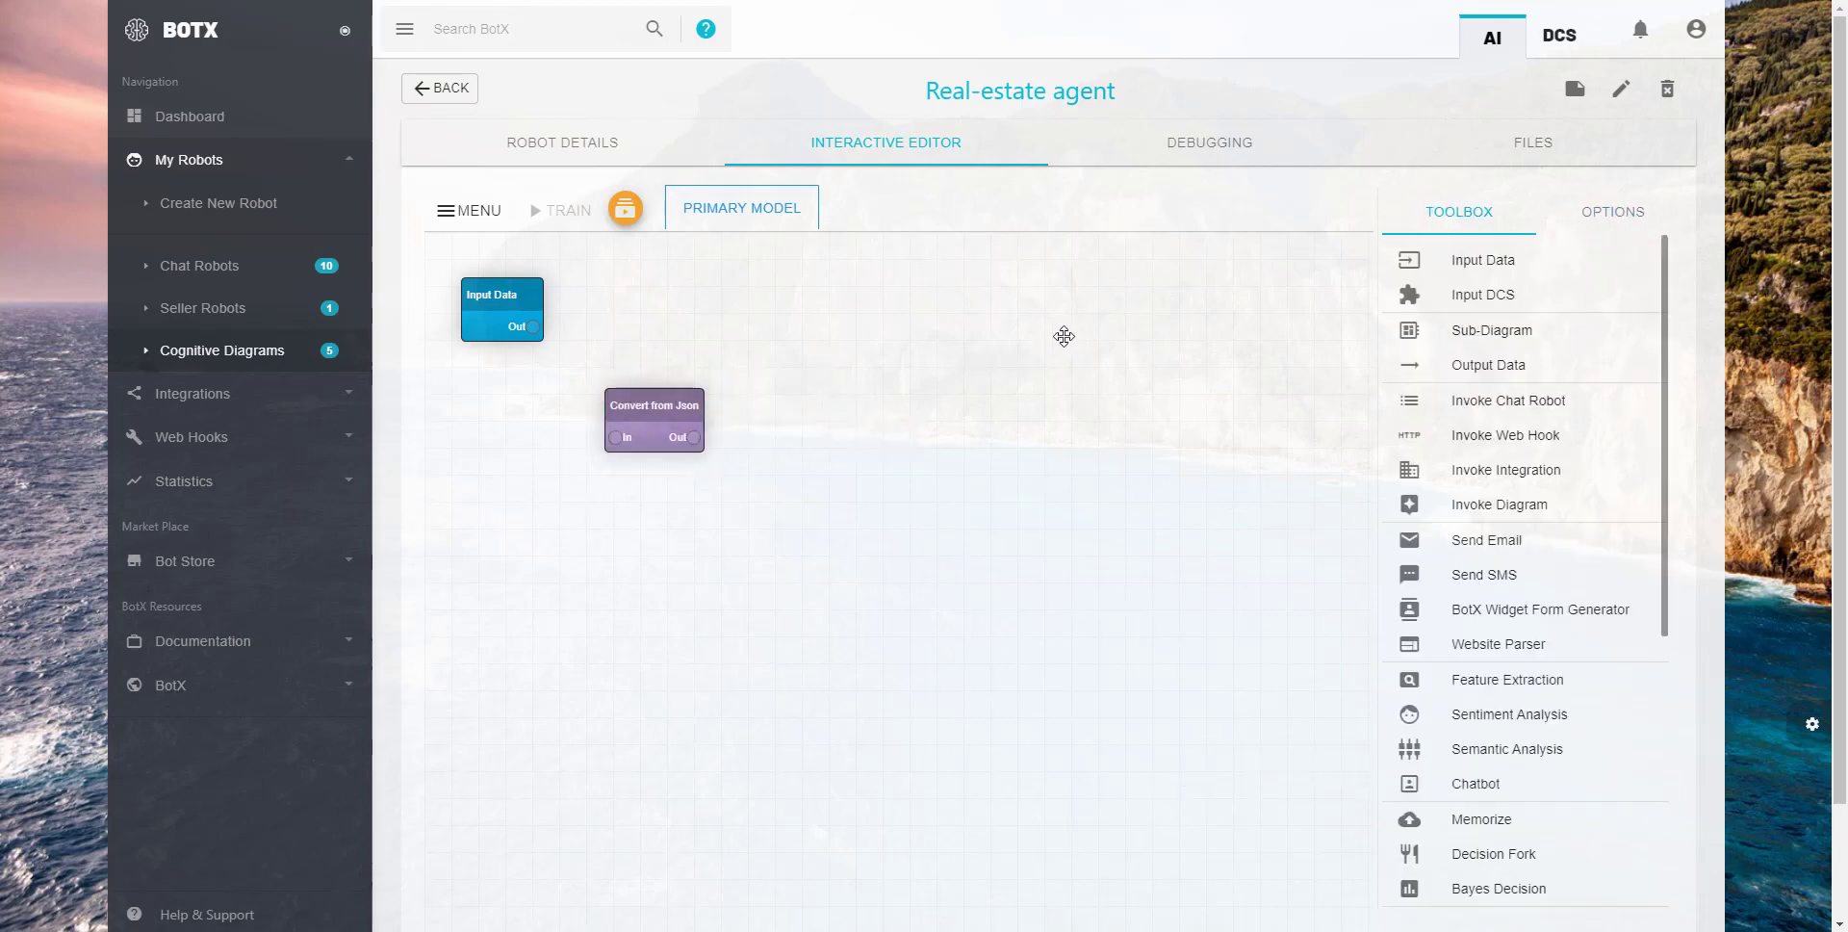
- Add a Deep Learning node to the diagram and an Input DCS node below it to the left
scroll(1516, 616, "down", 5)
left_click_drag(1496, 849, 828, 515)
left_click(809, 510)
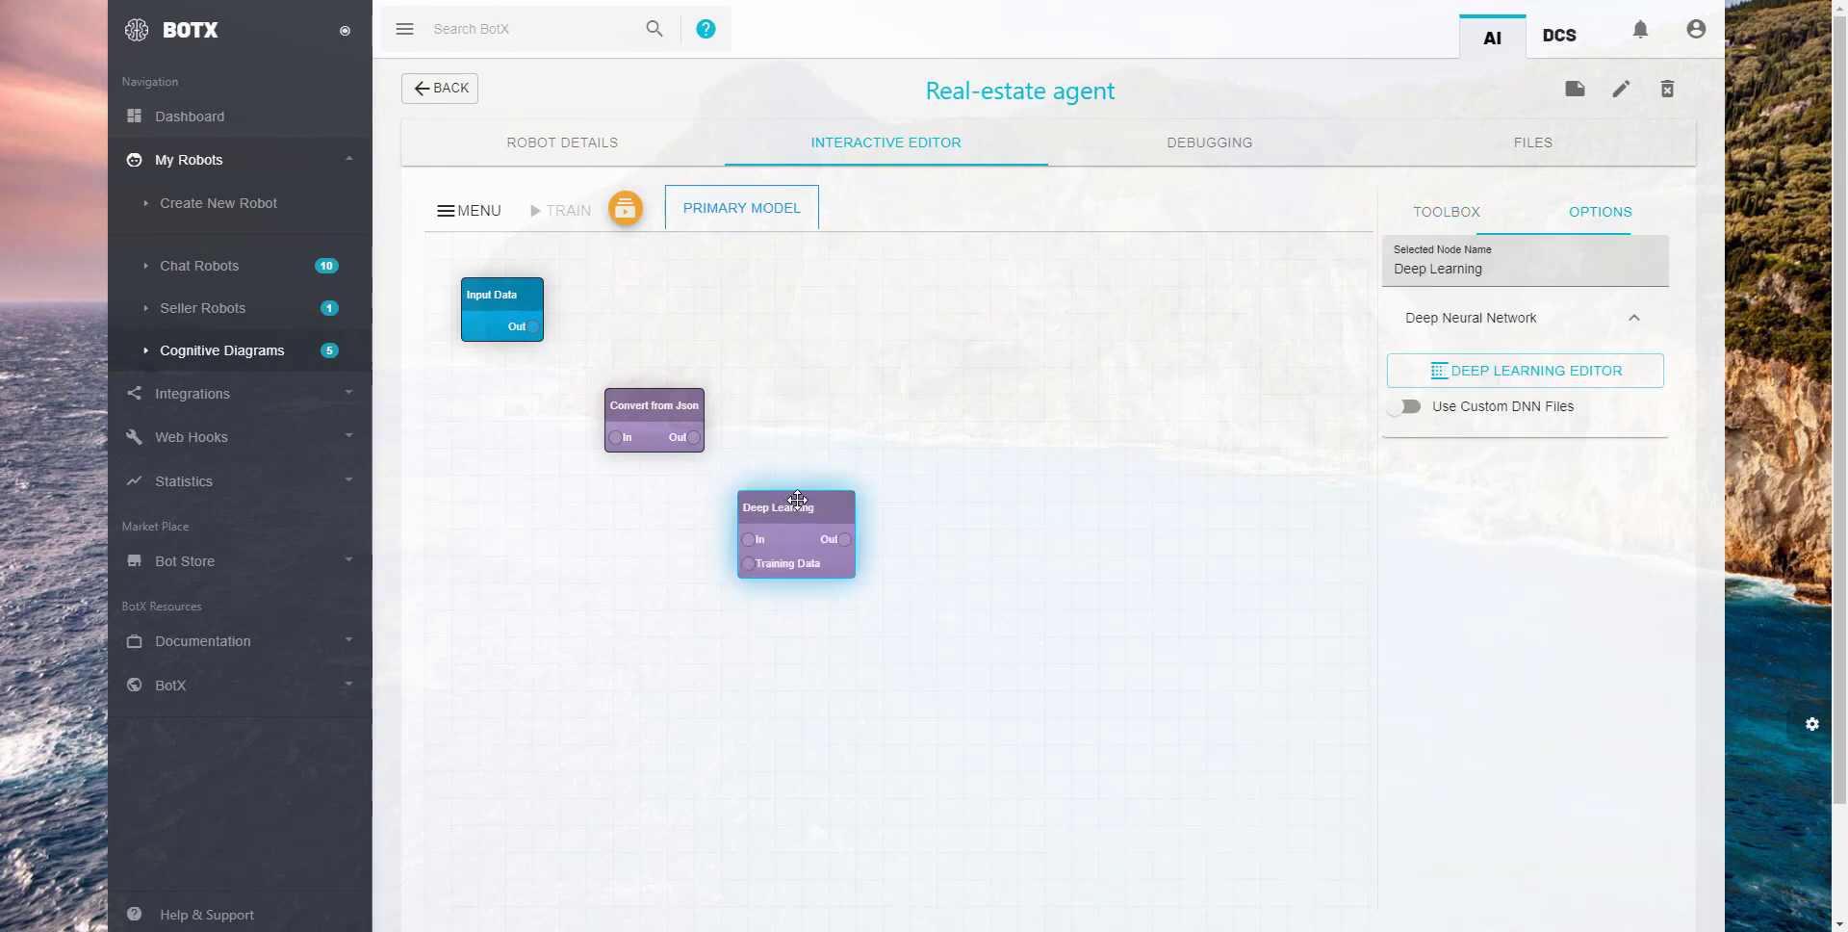
left_click(1071, 457)
left_click_drag(1501, 294, 596, 598)
left_click(1107, 359)
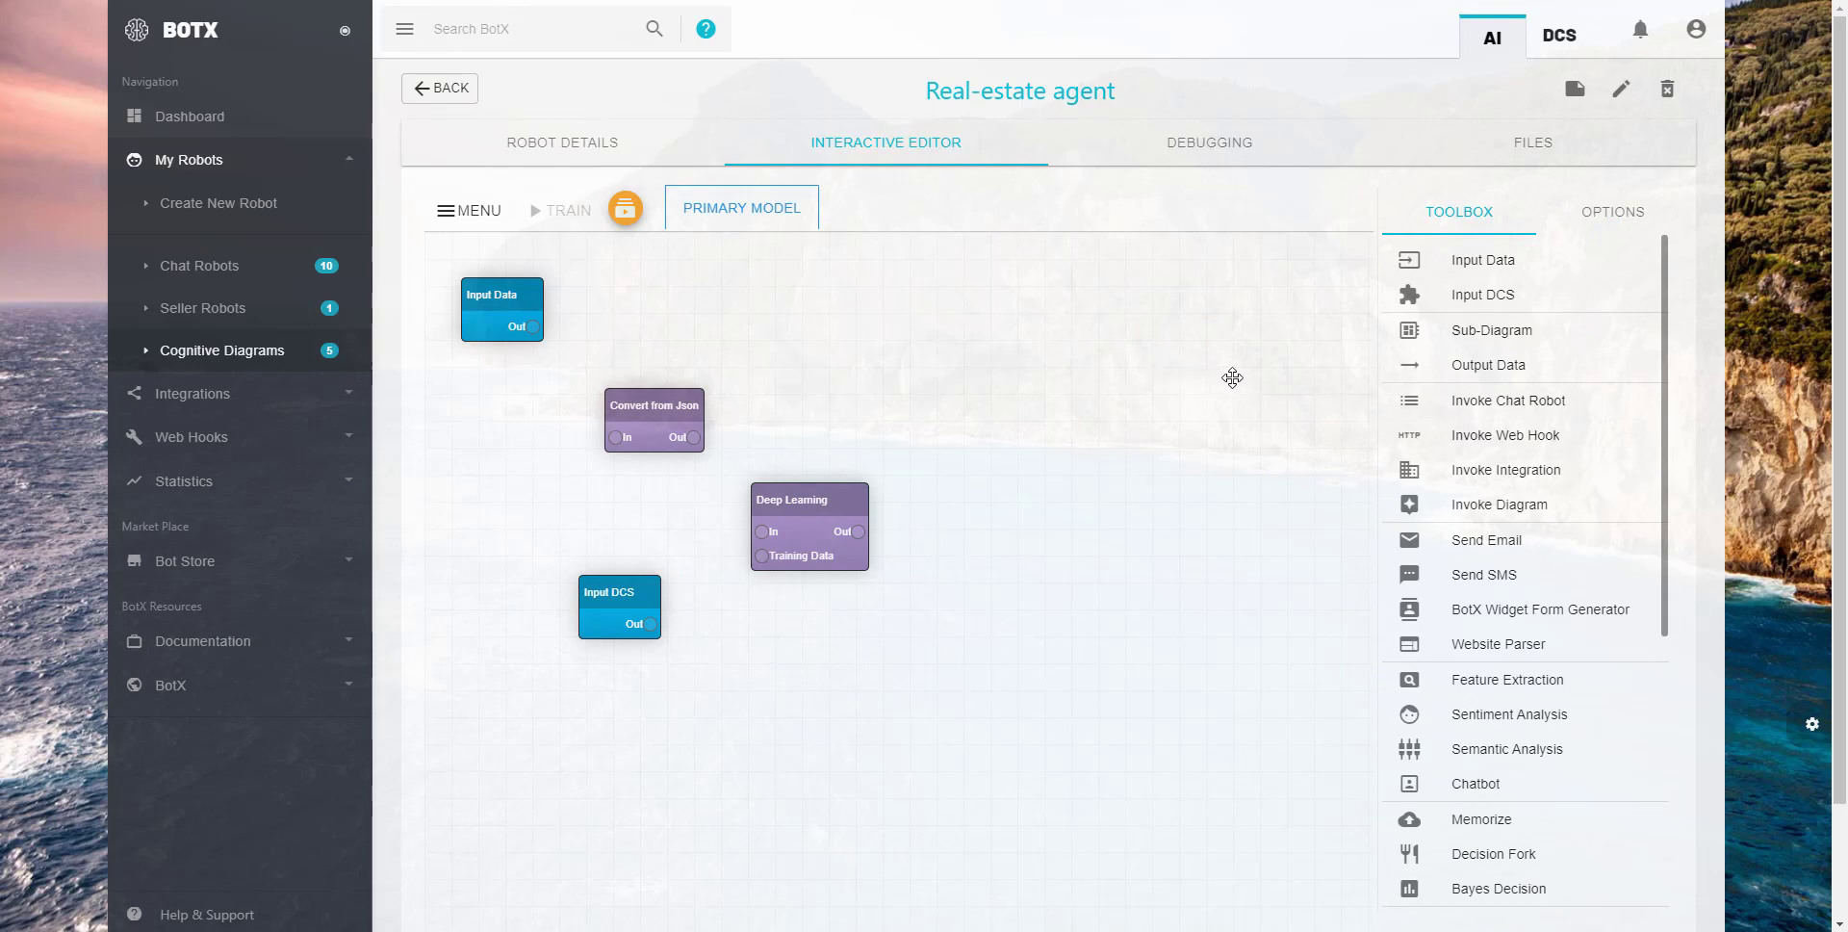
- Connect Input Data through Convert from Json to the Deep Learning input, and Input DCS to its Training Data
left_click_drag(534, 327, 696, 388)
left_click_drag(808, 498, 856, 458)
left_click_drag(732, 416, 809, 491)
left_click_drag(651, 623, 810, 515)
left_click_drag(615, 583, 672, 566)
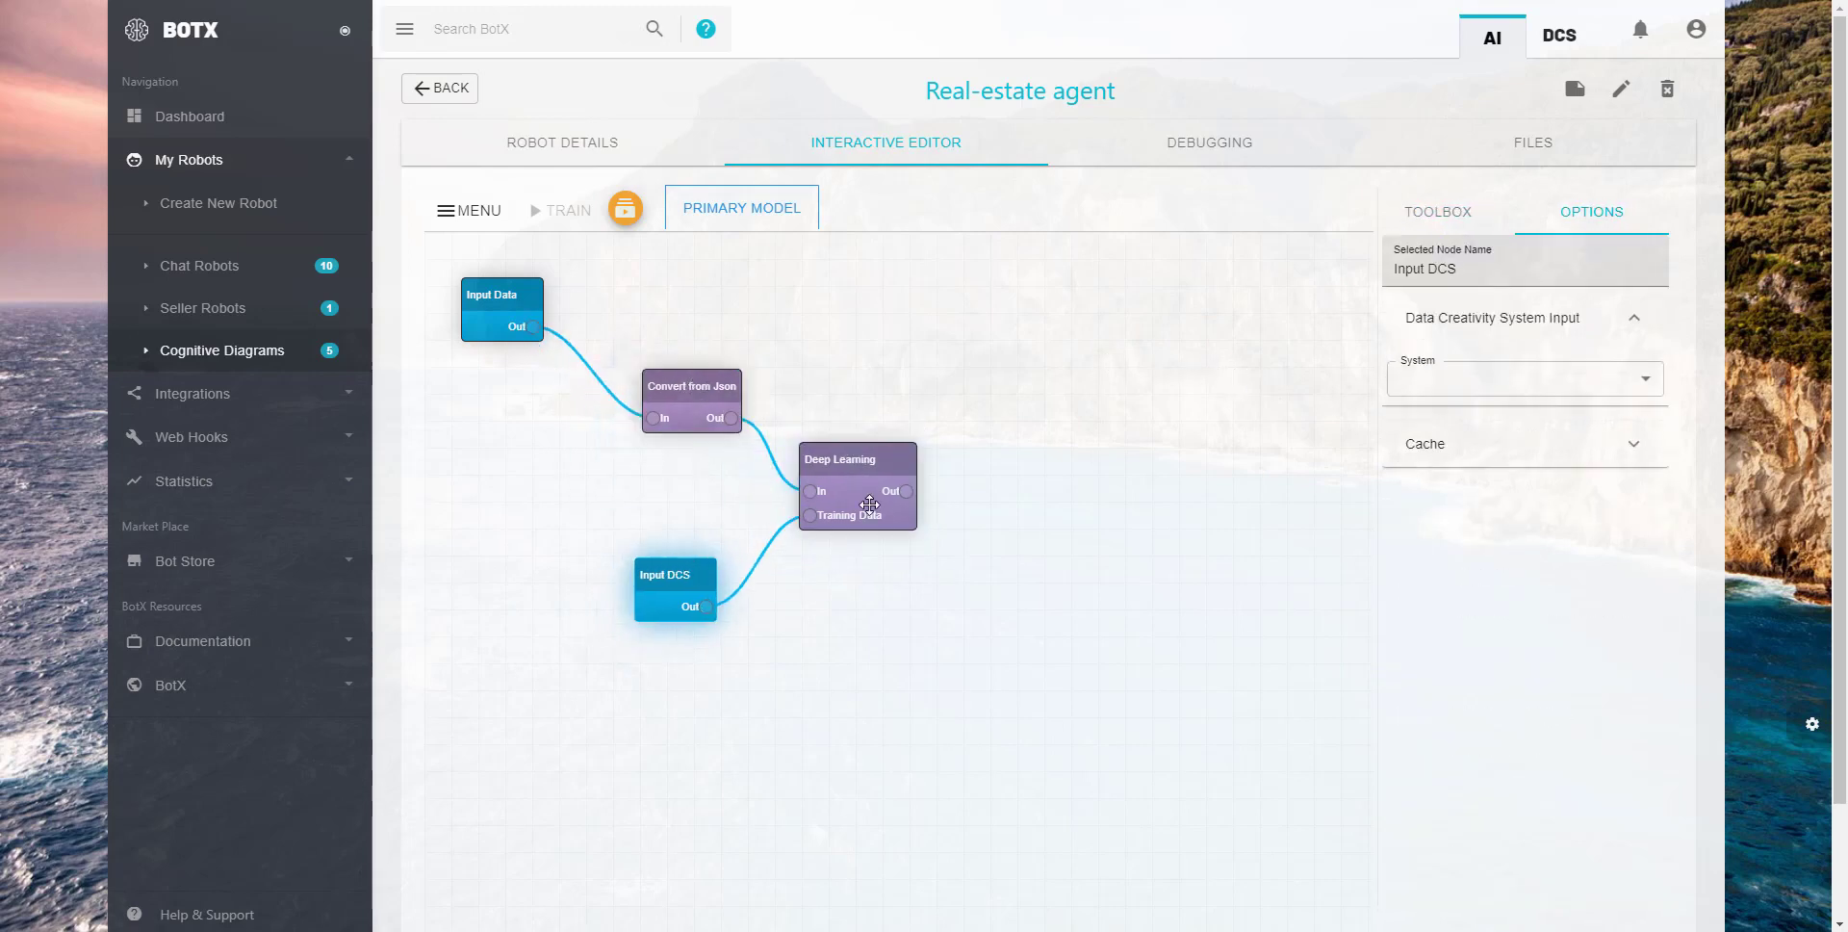
- Set the Input DCS node's system to Real-estate Database and its DataFrame to Houses
left_click(1452, 380)
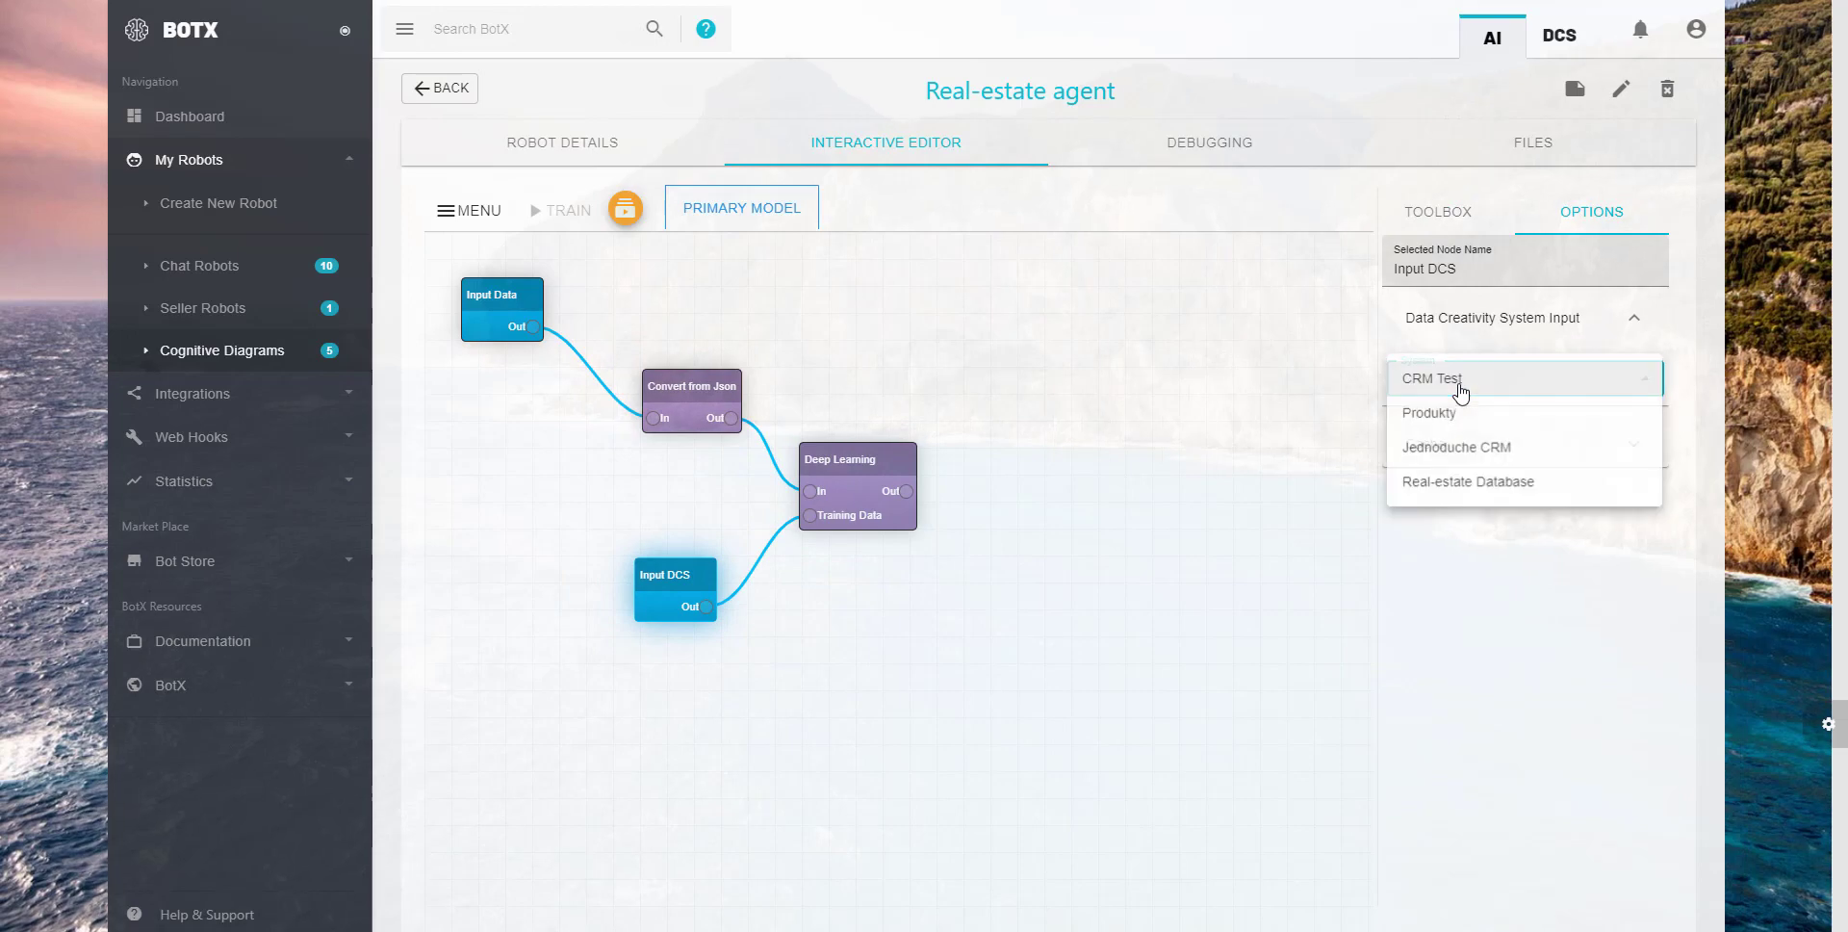
left_click(1488, 483)
left_click(1466, 435)
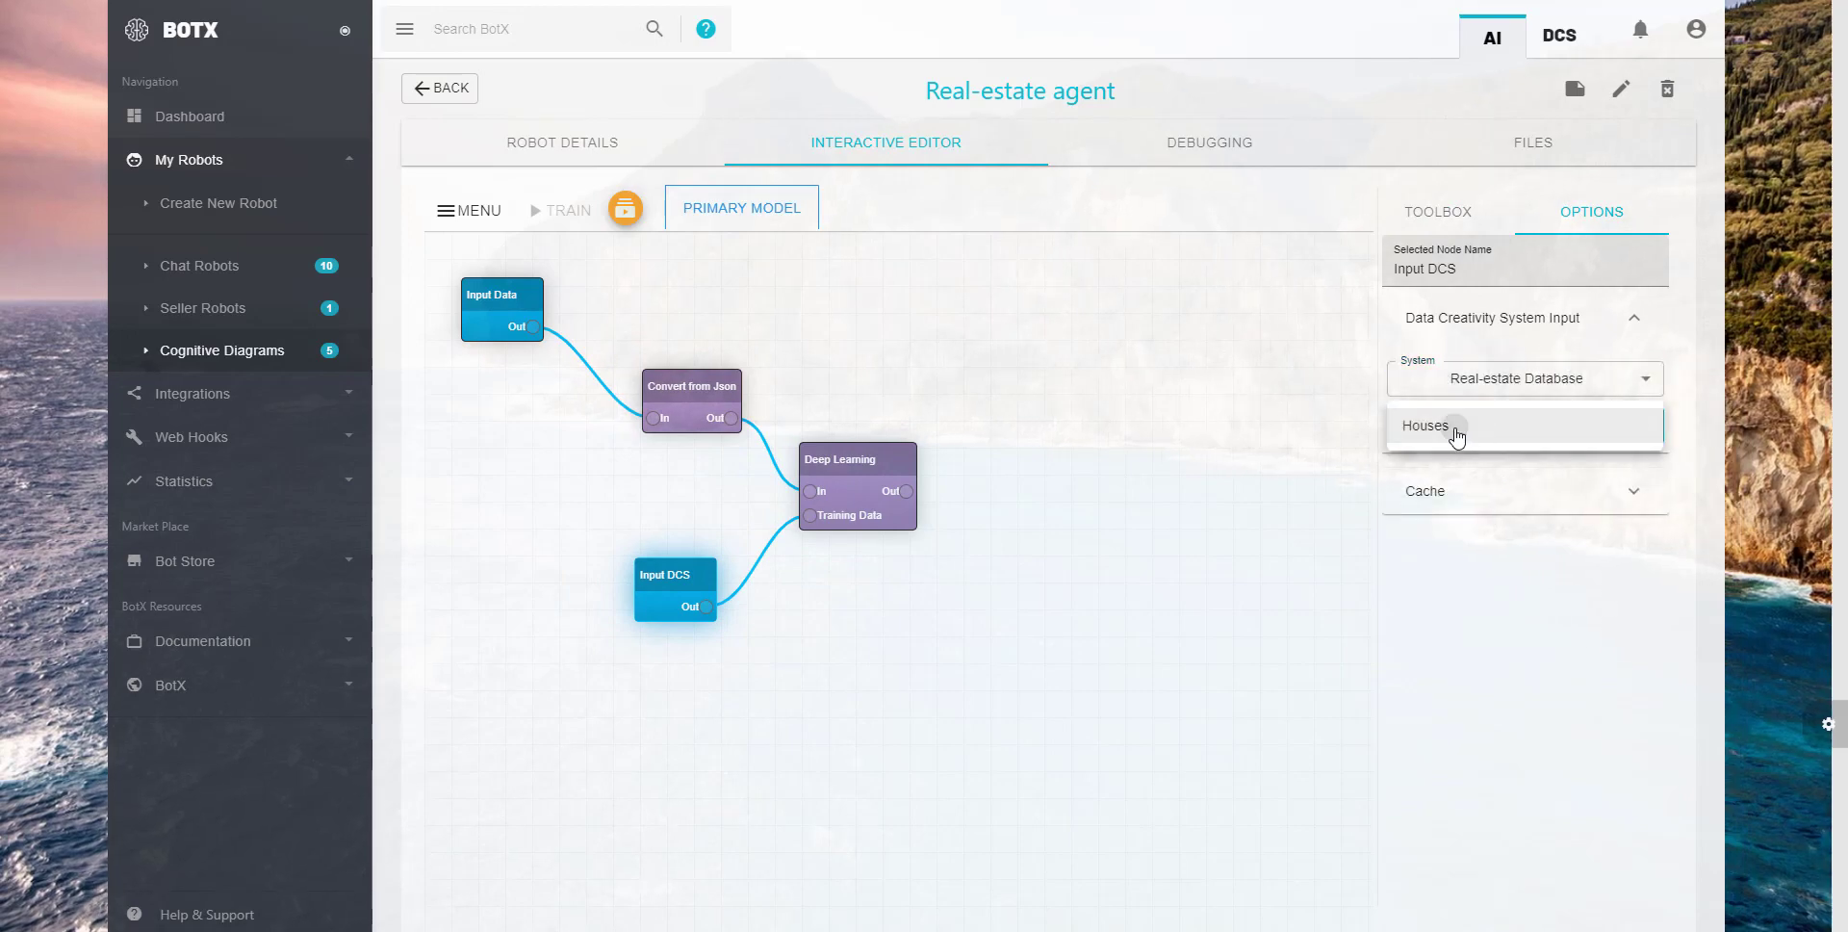
left_click(1455, 432)
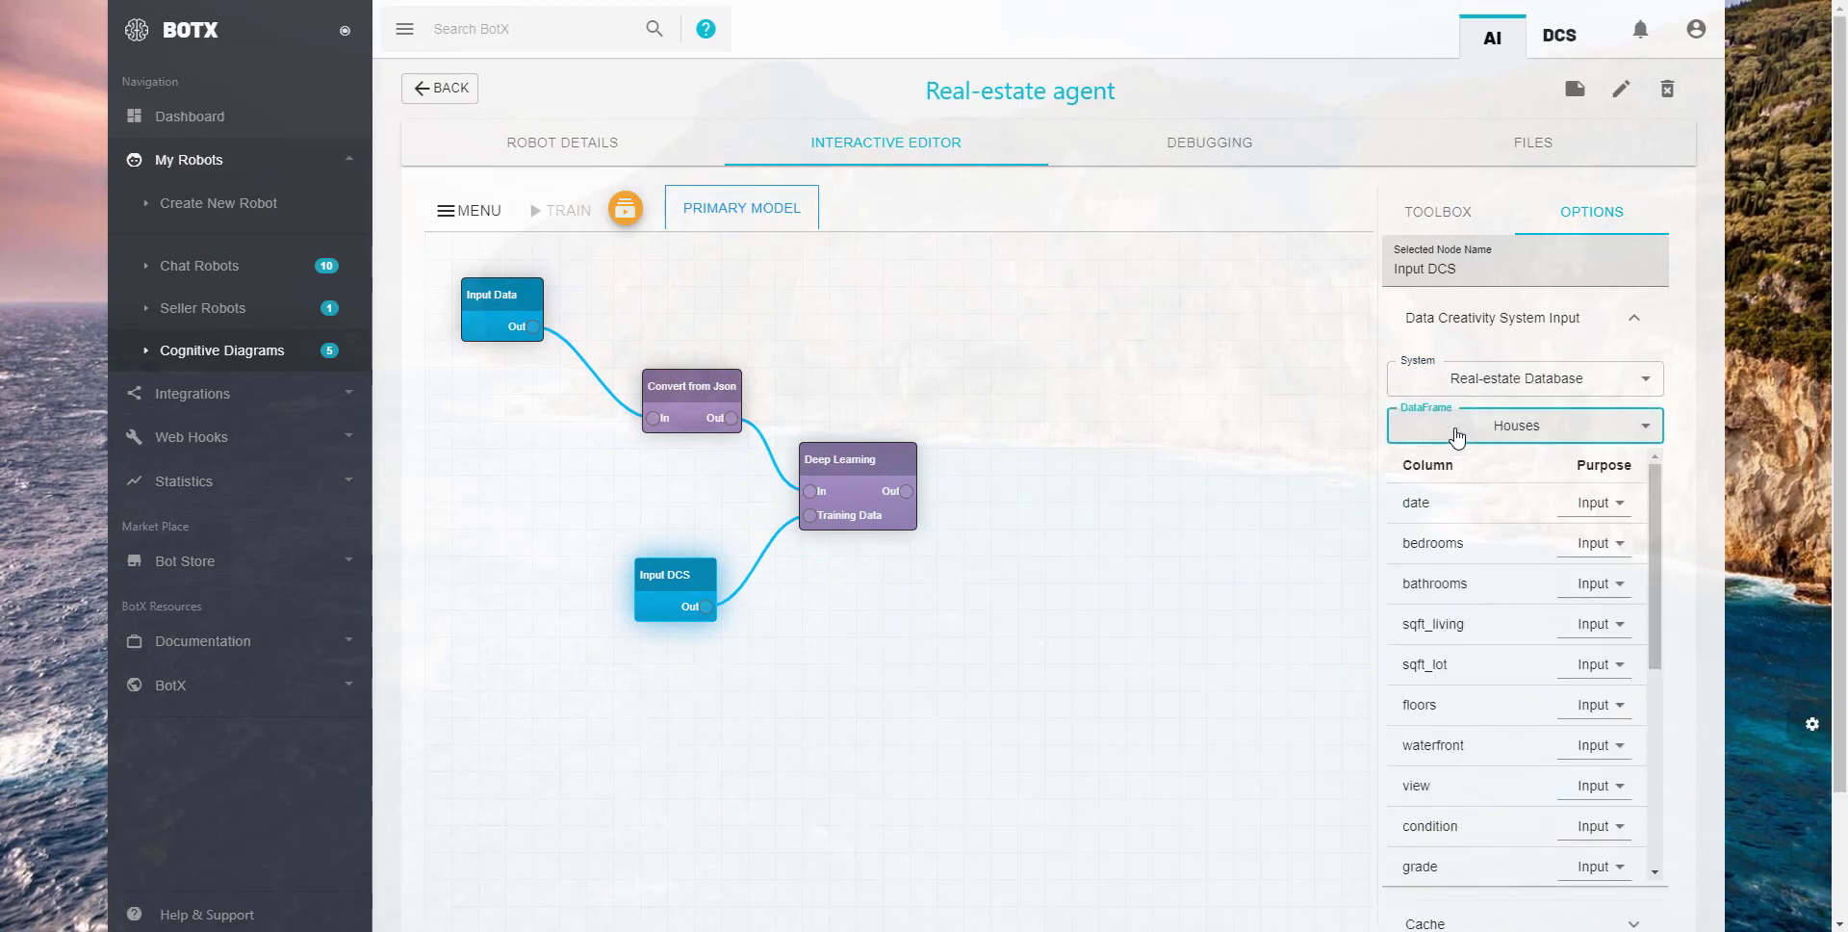
- Set the purpose of the date column to Ignore and of the price column to Predict
left_click(1606, 506)
left_click(1593, 573)
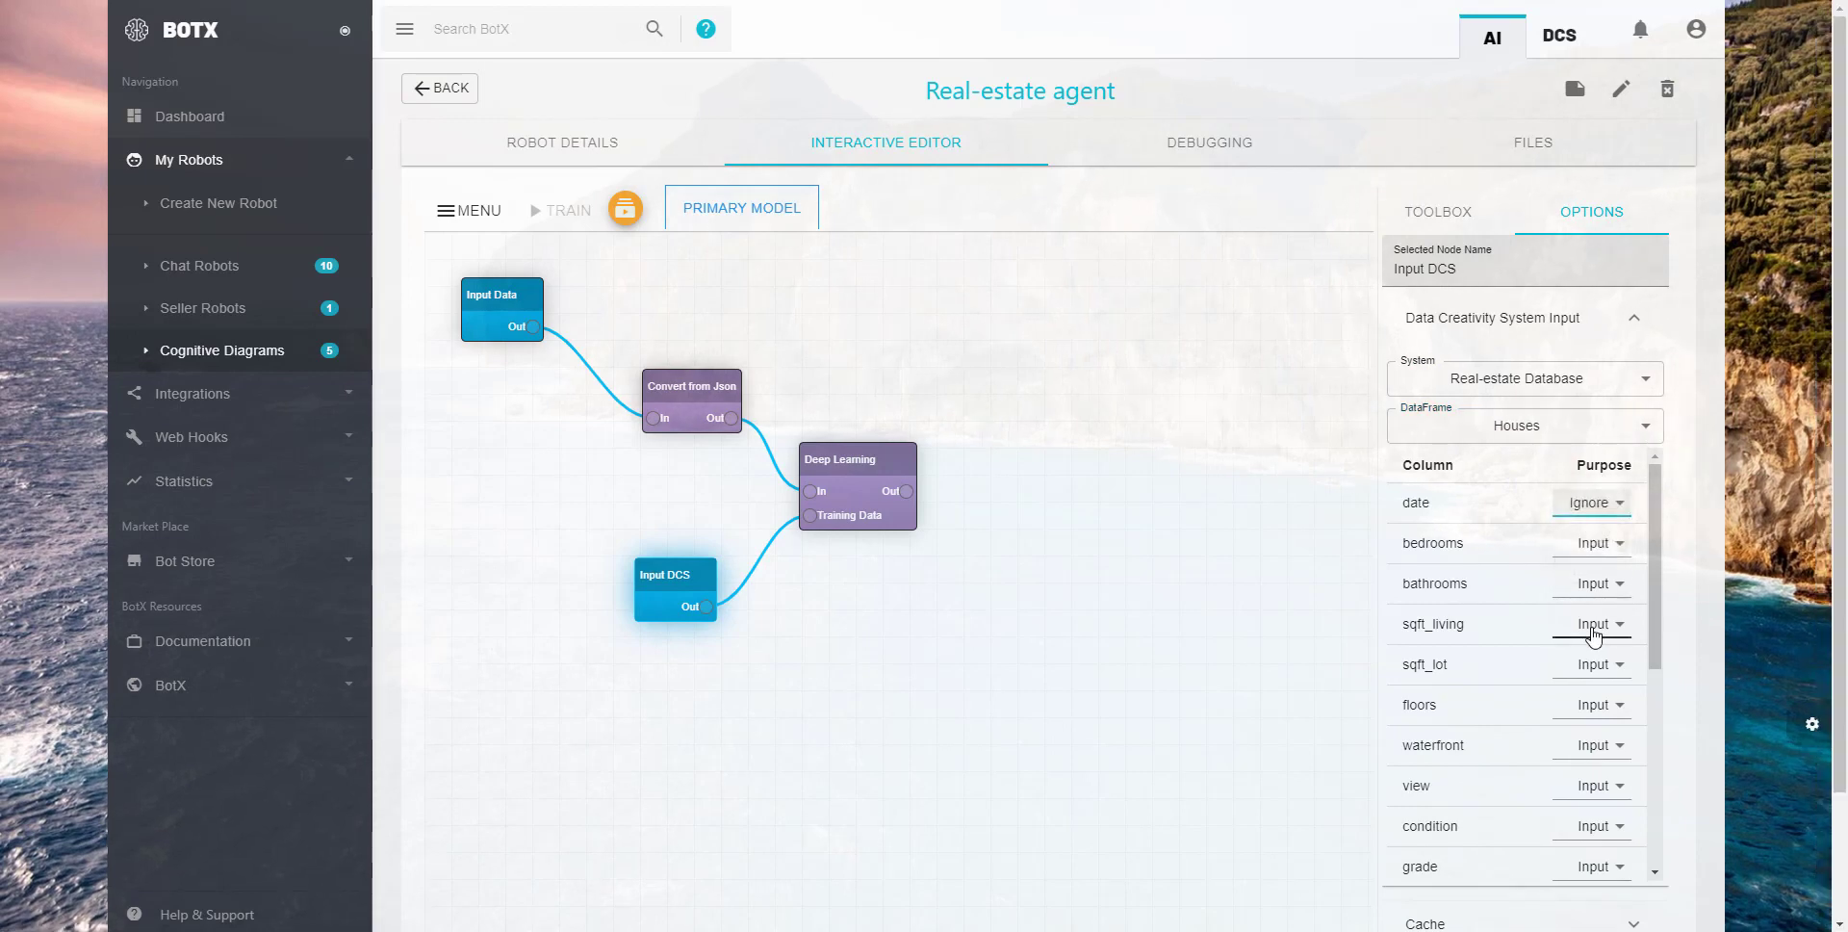
scroll(1592, 637, "down", 4)
left_click(1605, 862)
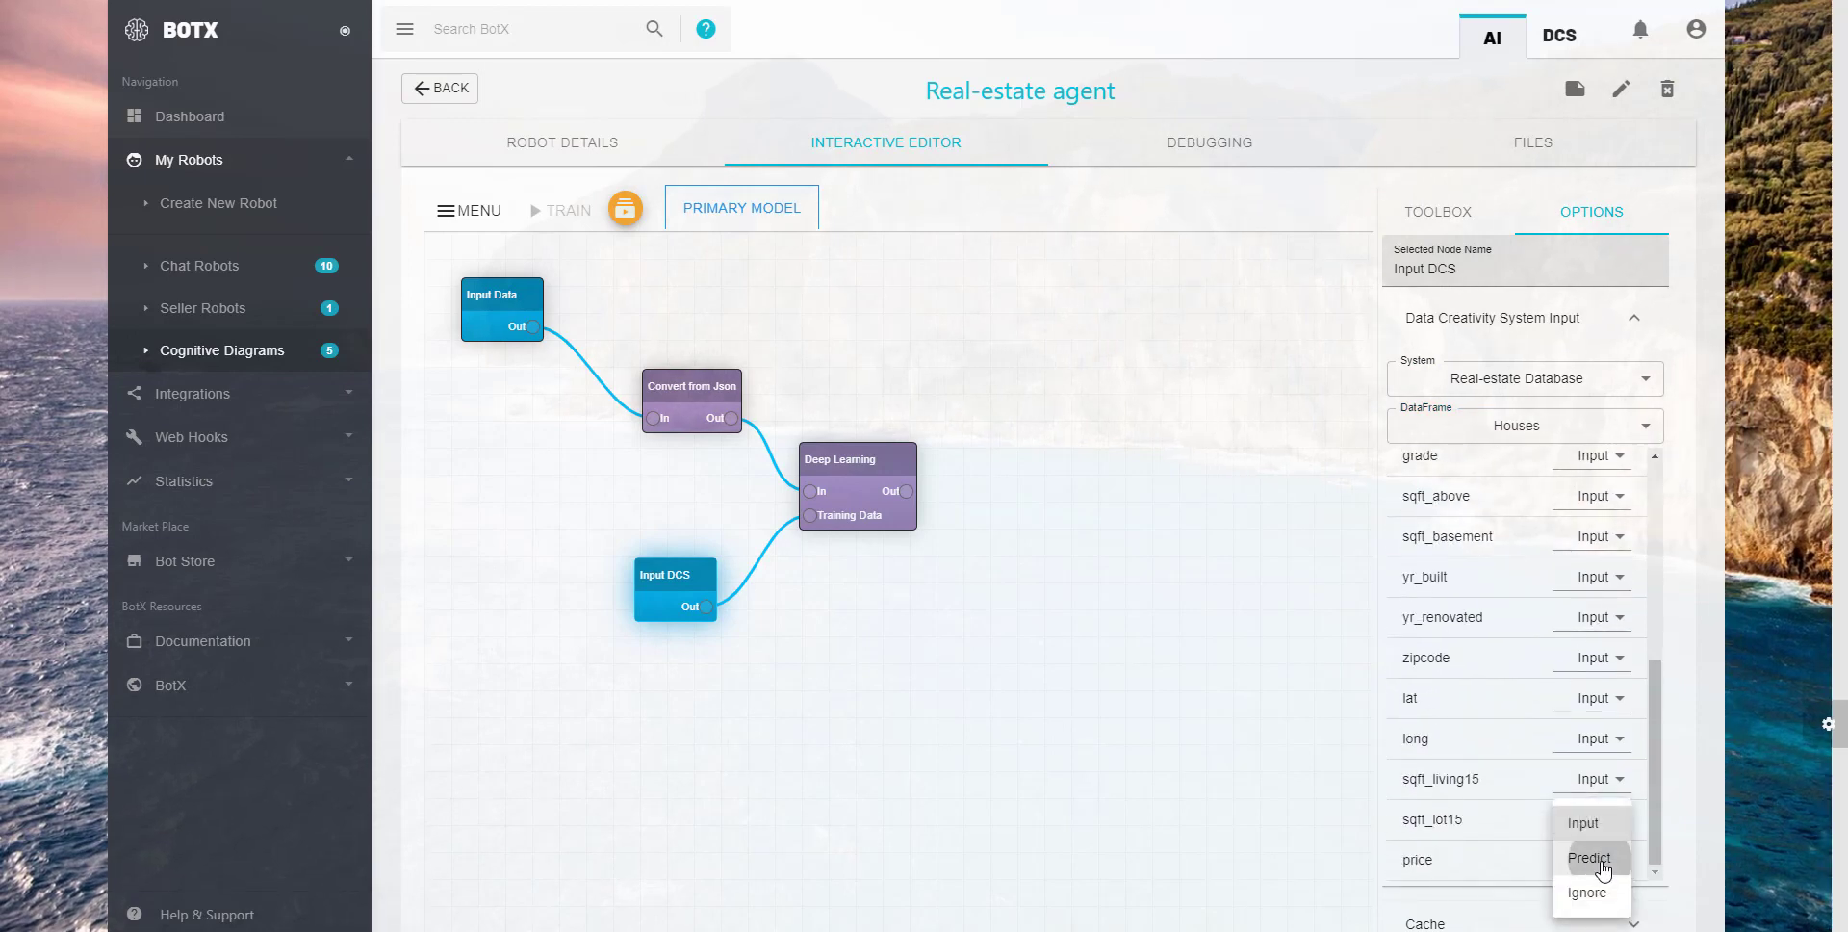
left_click(1603, 869)
double_click(1421, 862)
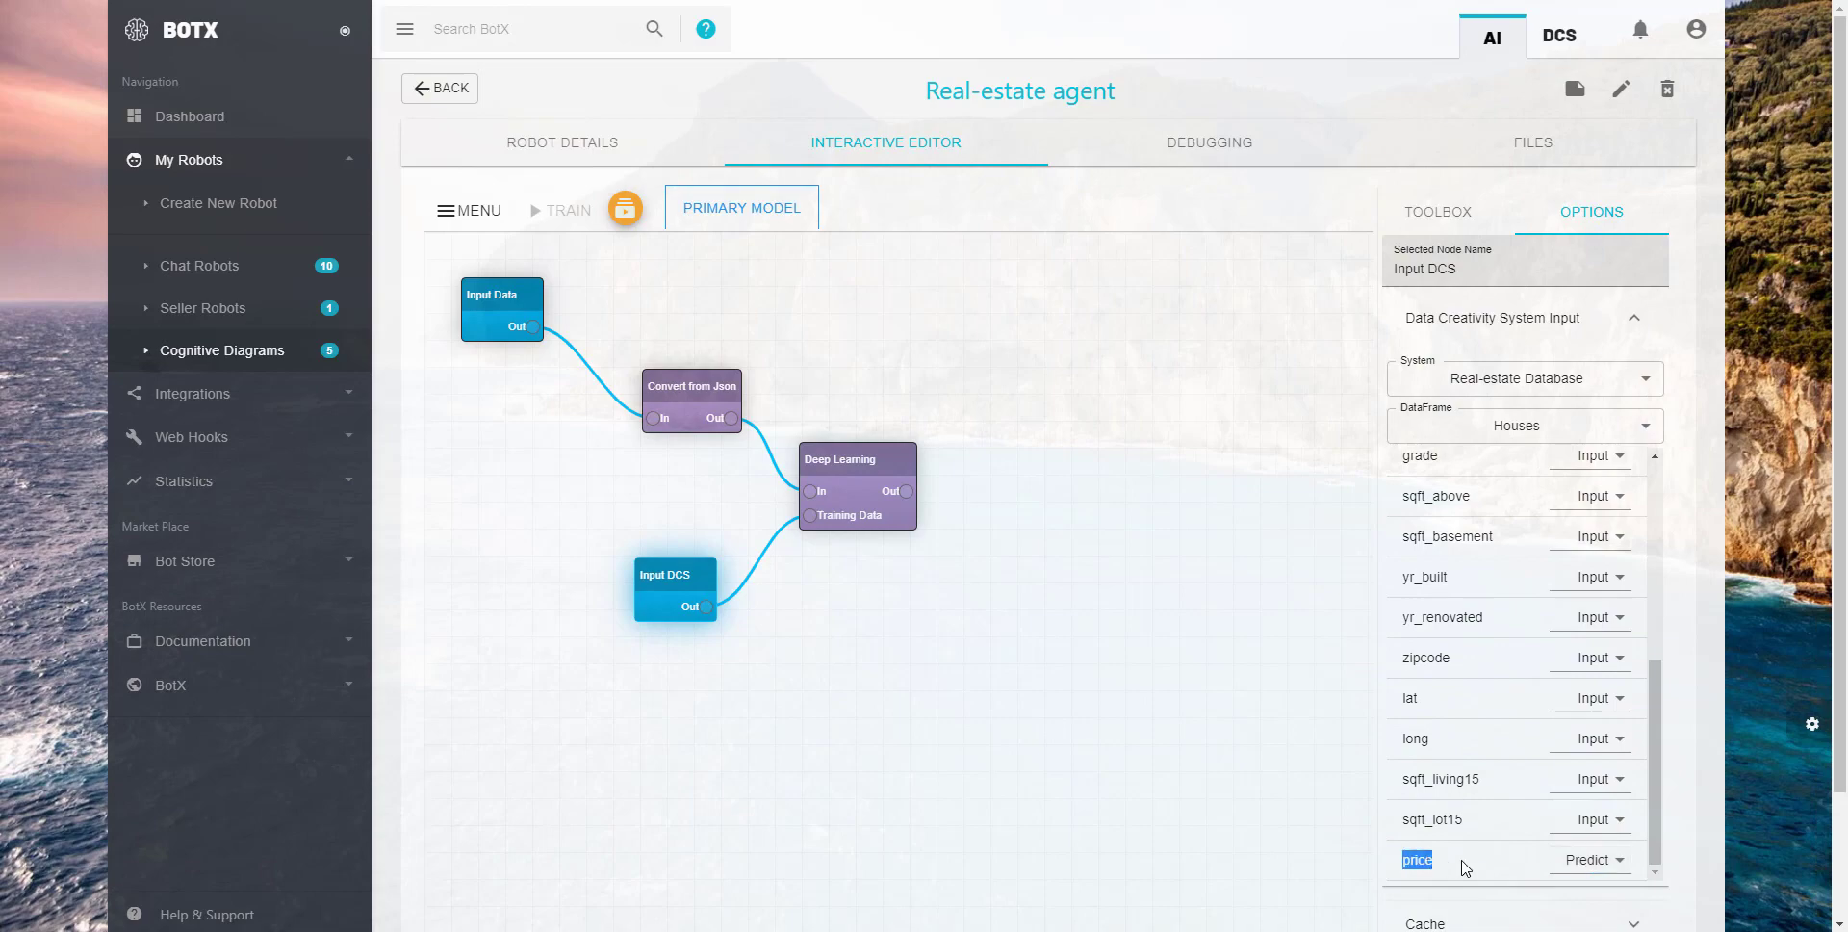
left_click(1476, 869)
- Open the Deep Learning node's neural network editor and add four regular layers
left_click(959, 402)
left_click(864, 462)
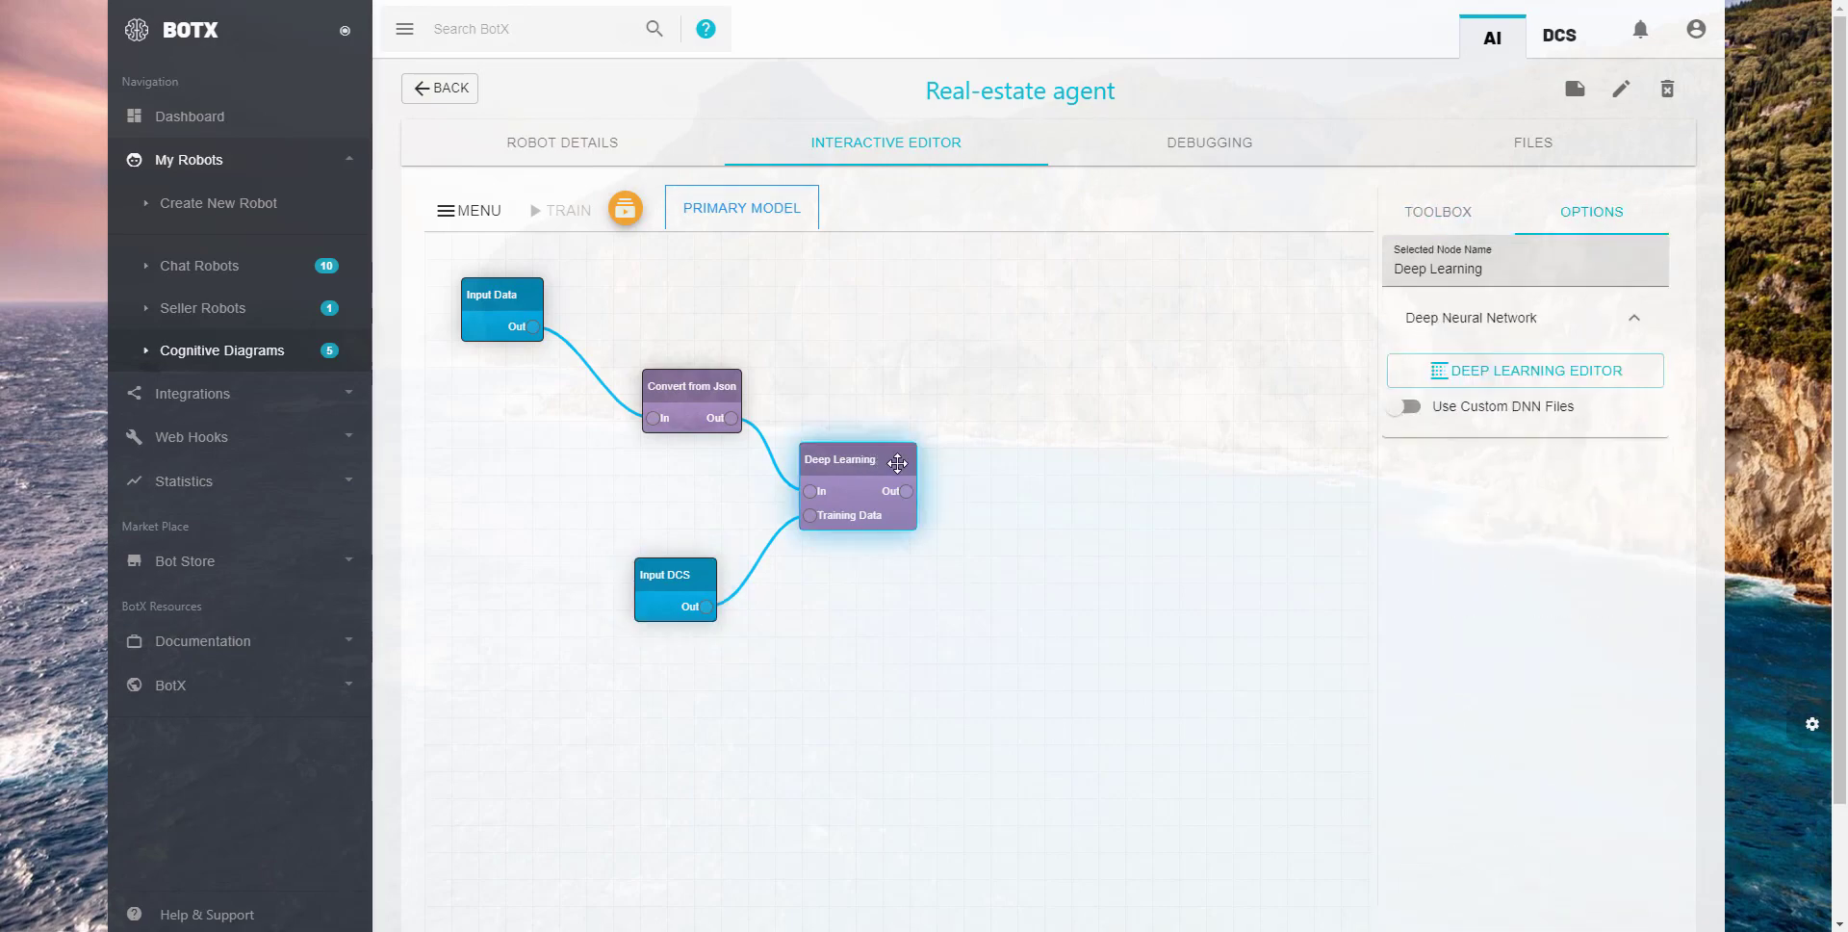
left_click(1504, 374)
left_click(131, 283)
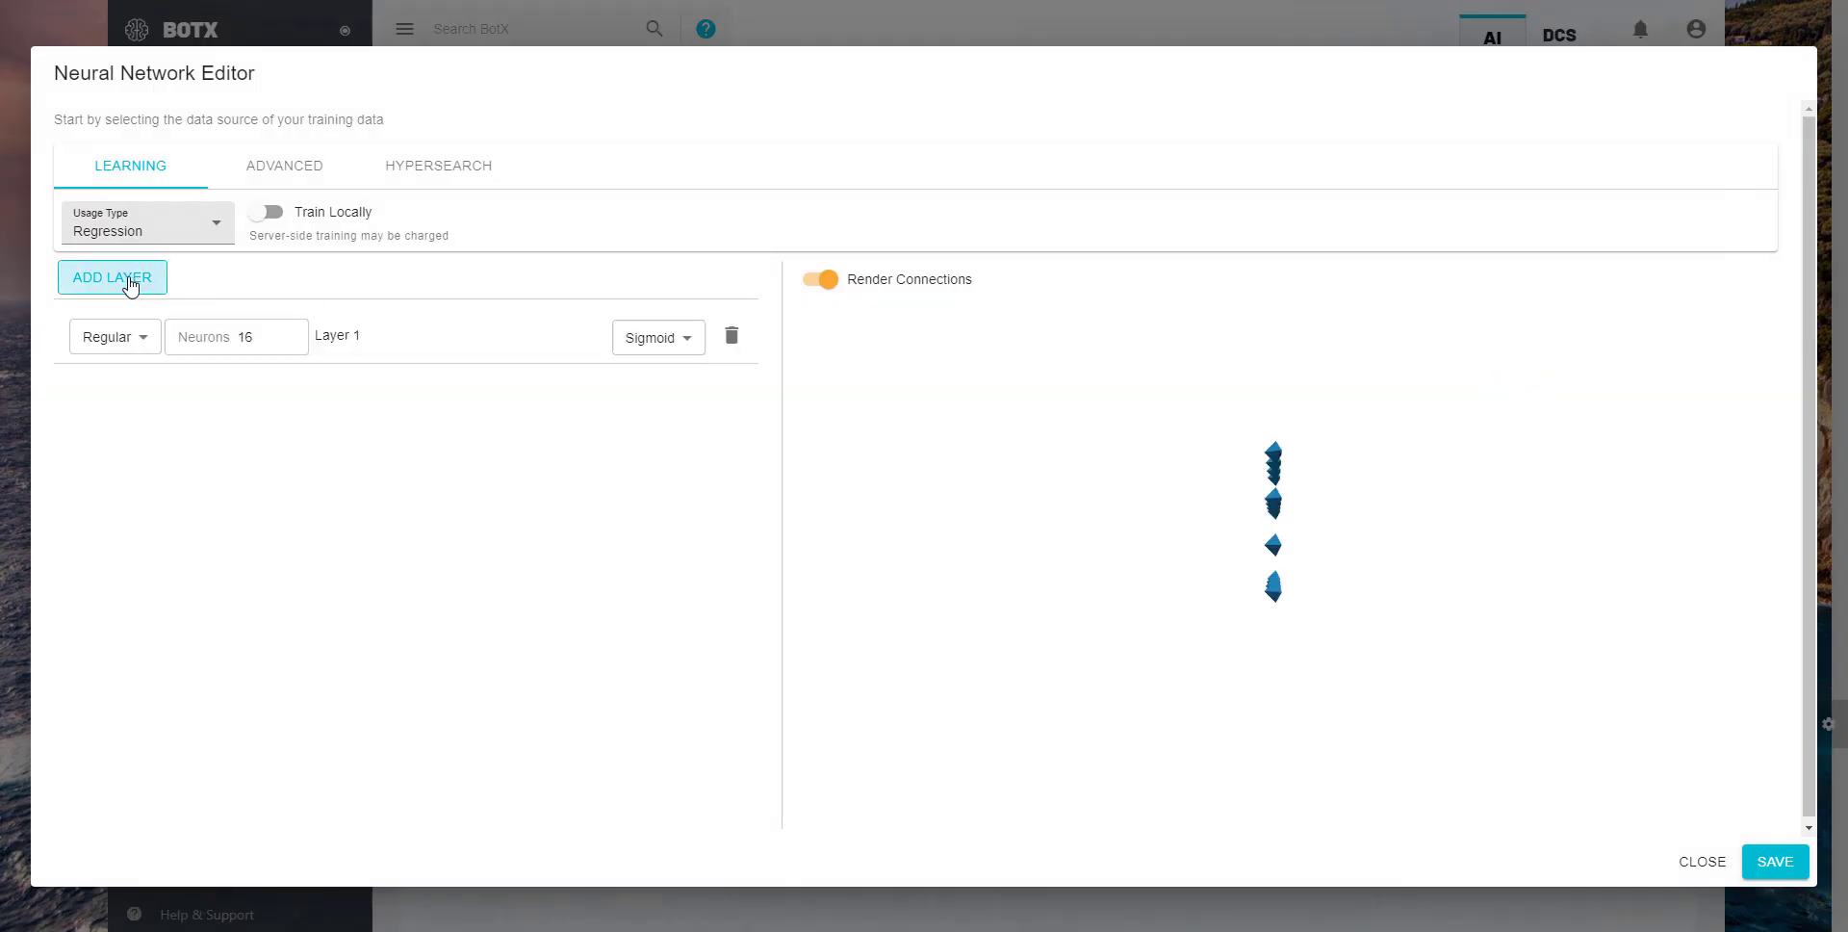
left_click(134, 286)
left_click(134, 287)
left_click(134, 287)
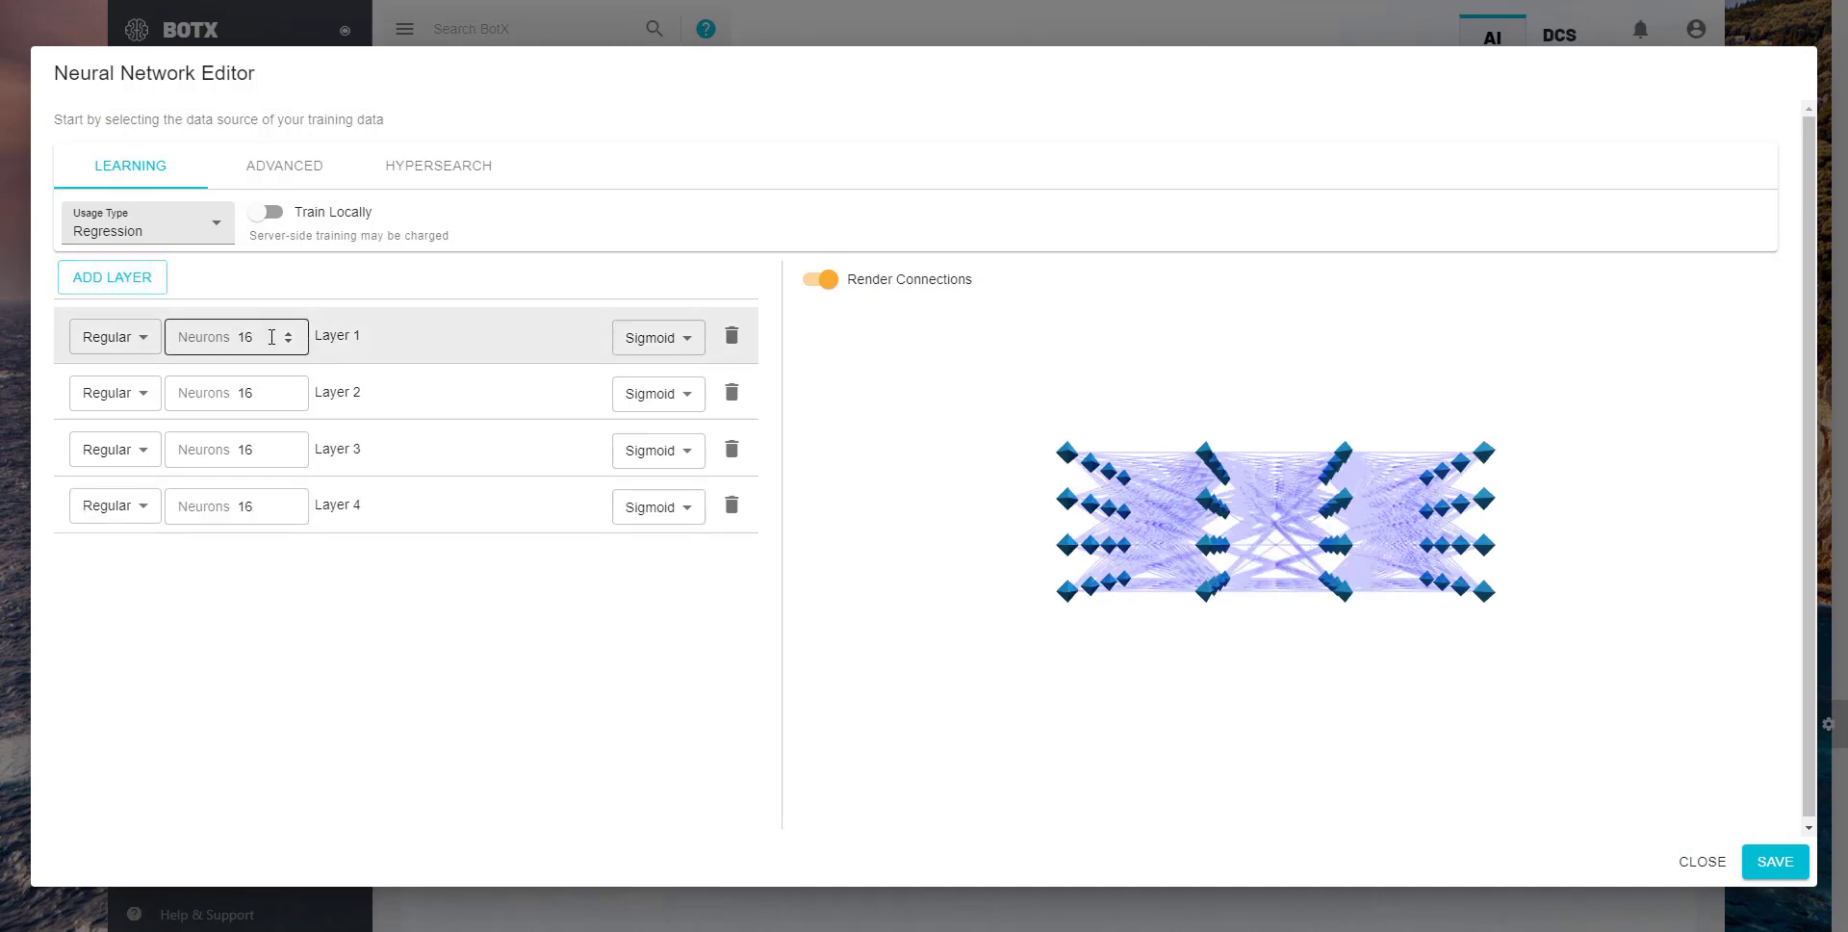
- Set the neuron counts of layers 1 to 4 to 200, 100, 50 and 25
left_click_drag(271, 337, 234, 337)
type("200")
double_click(247, 393)
type("100")
double_click(264, 460)
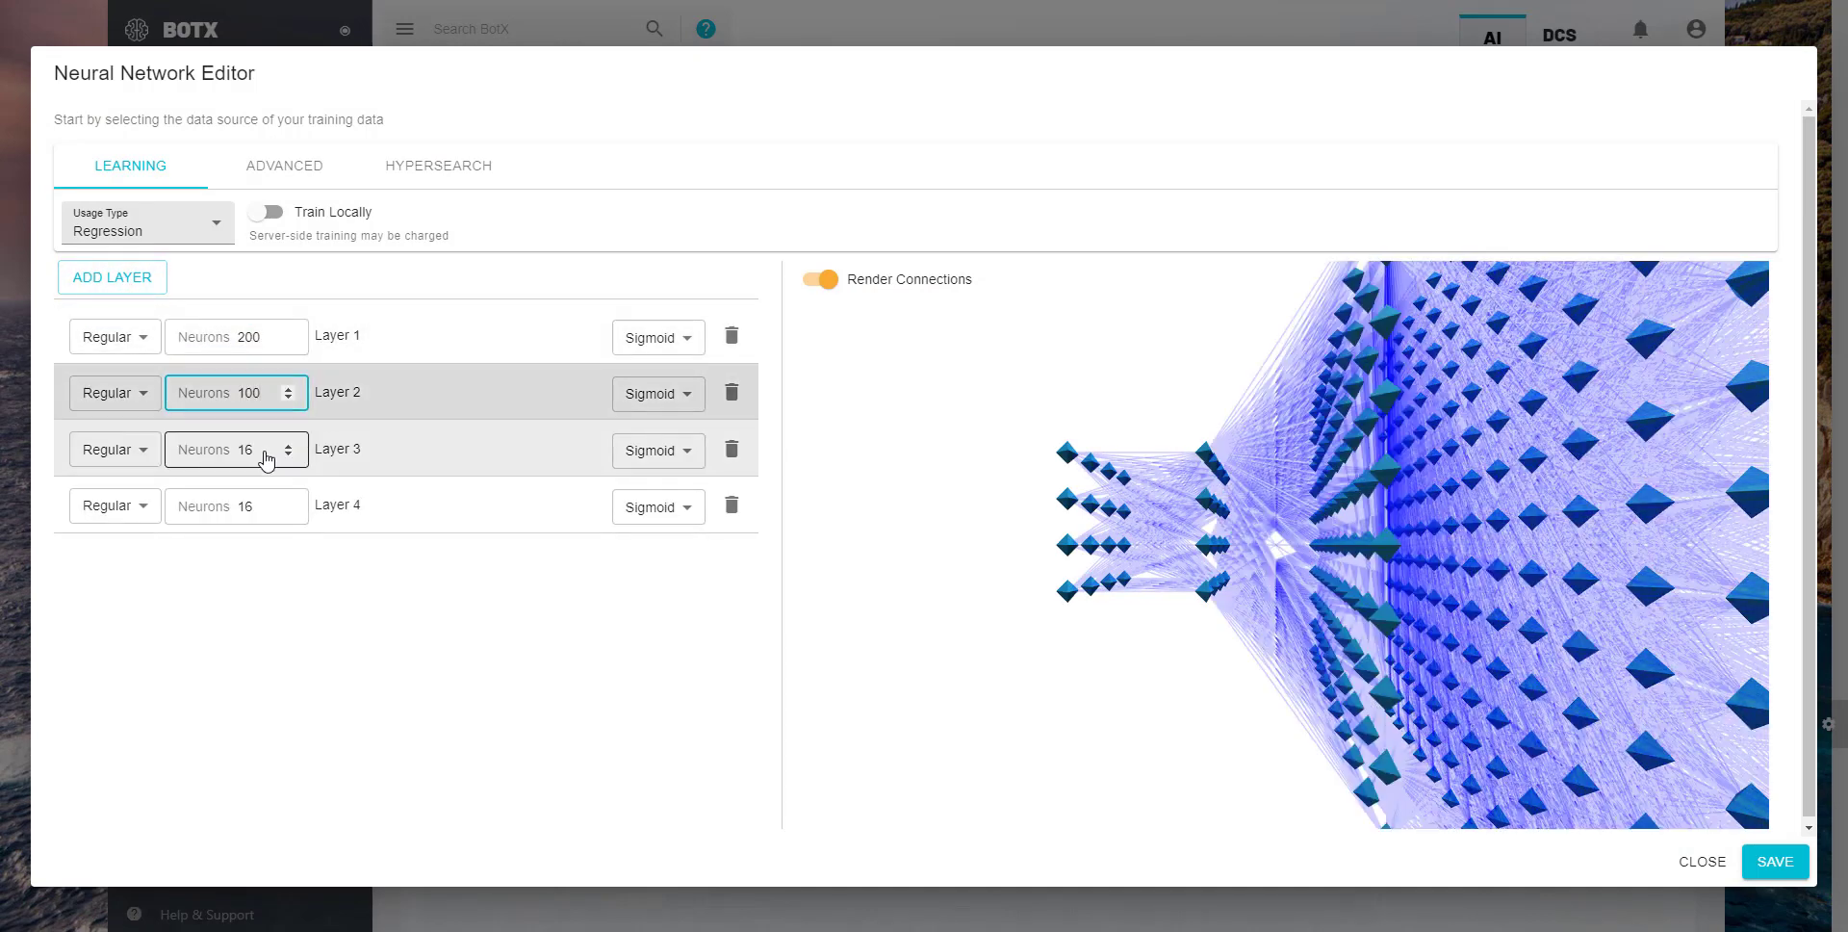
type("50")
double_click(245, 504)
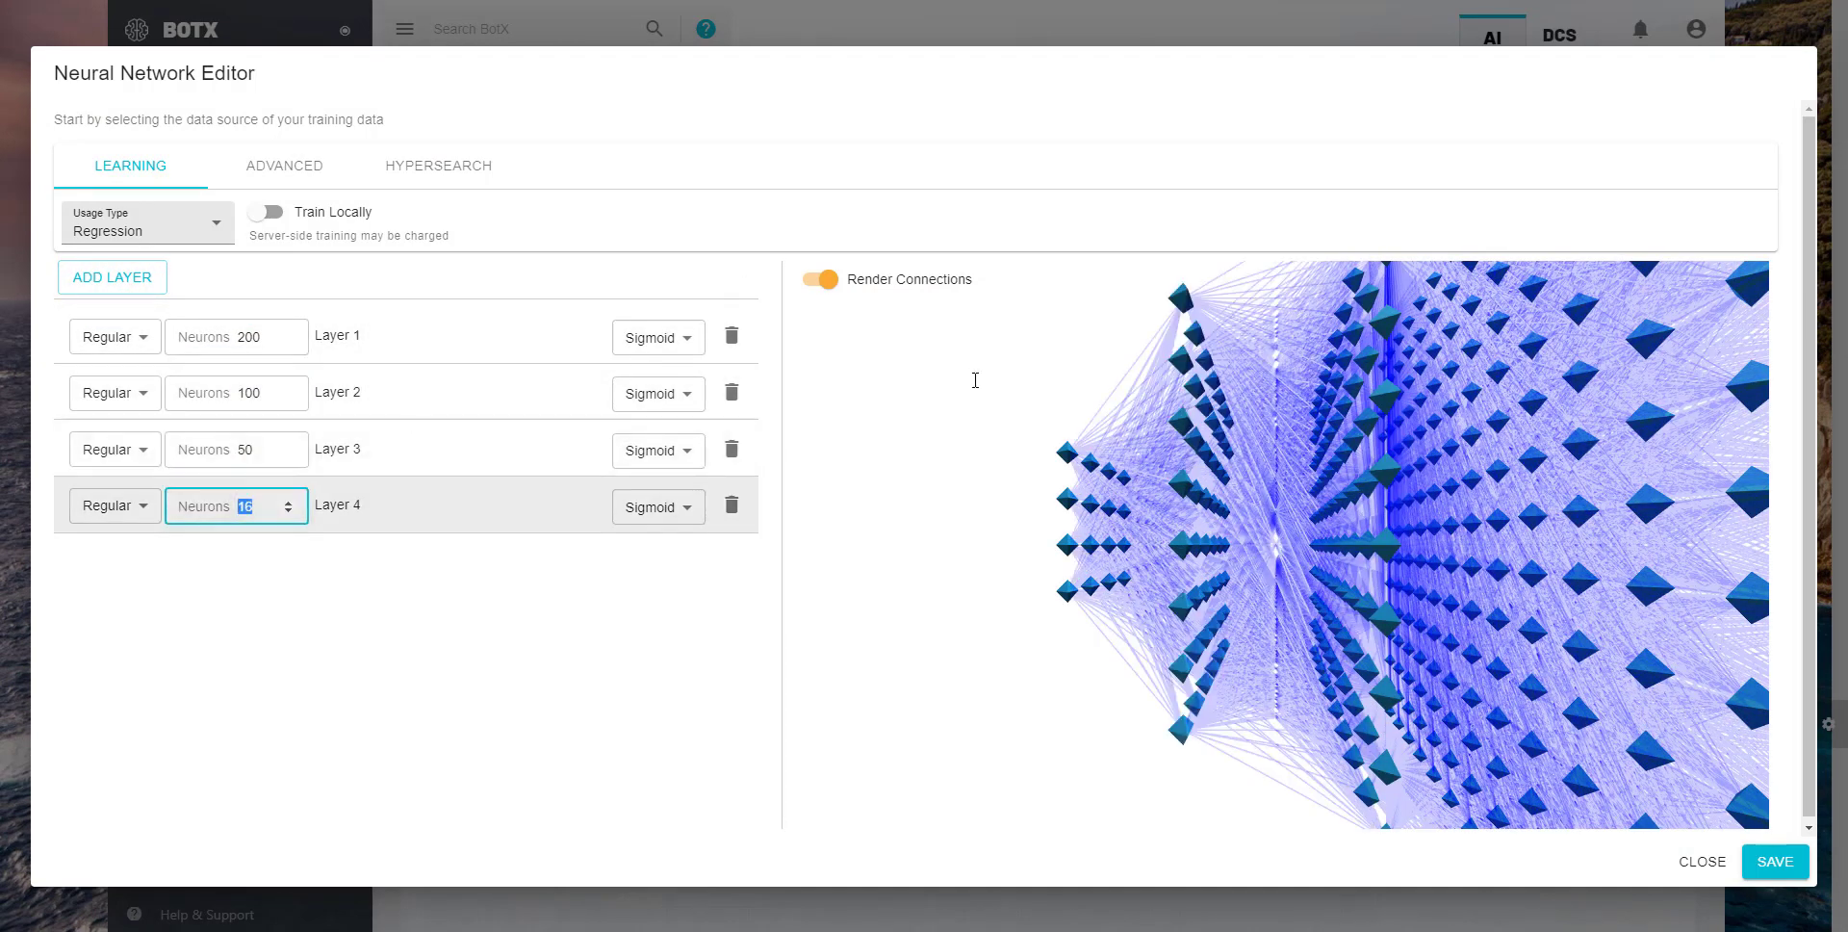
type("25")
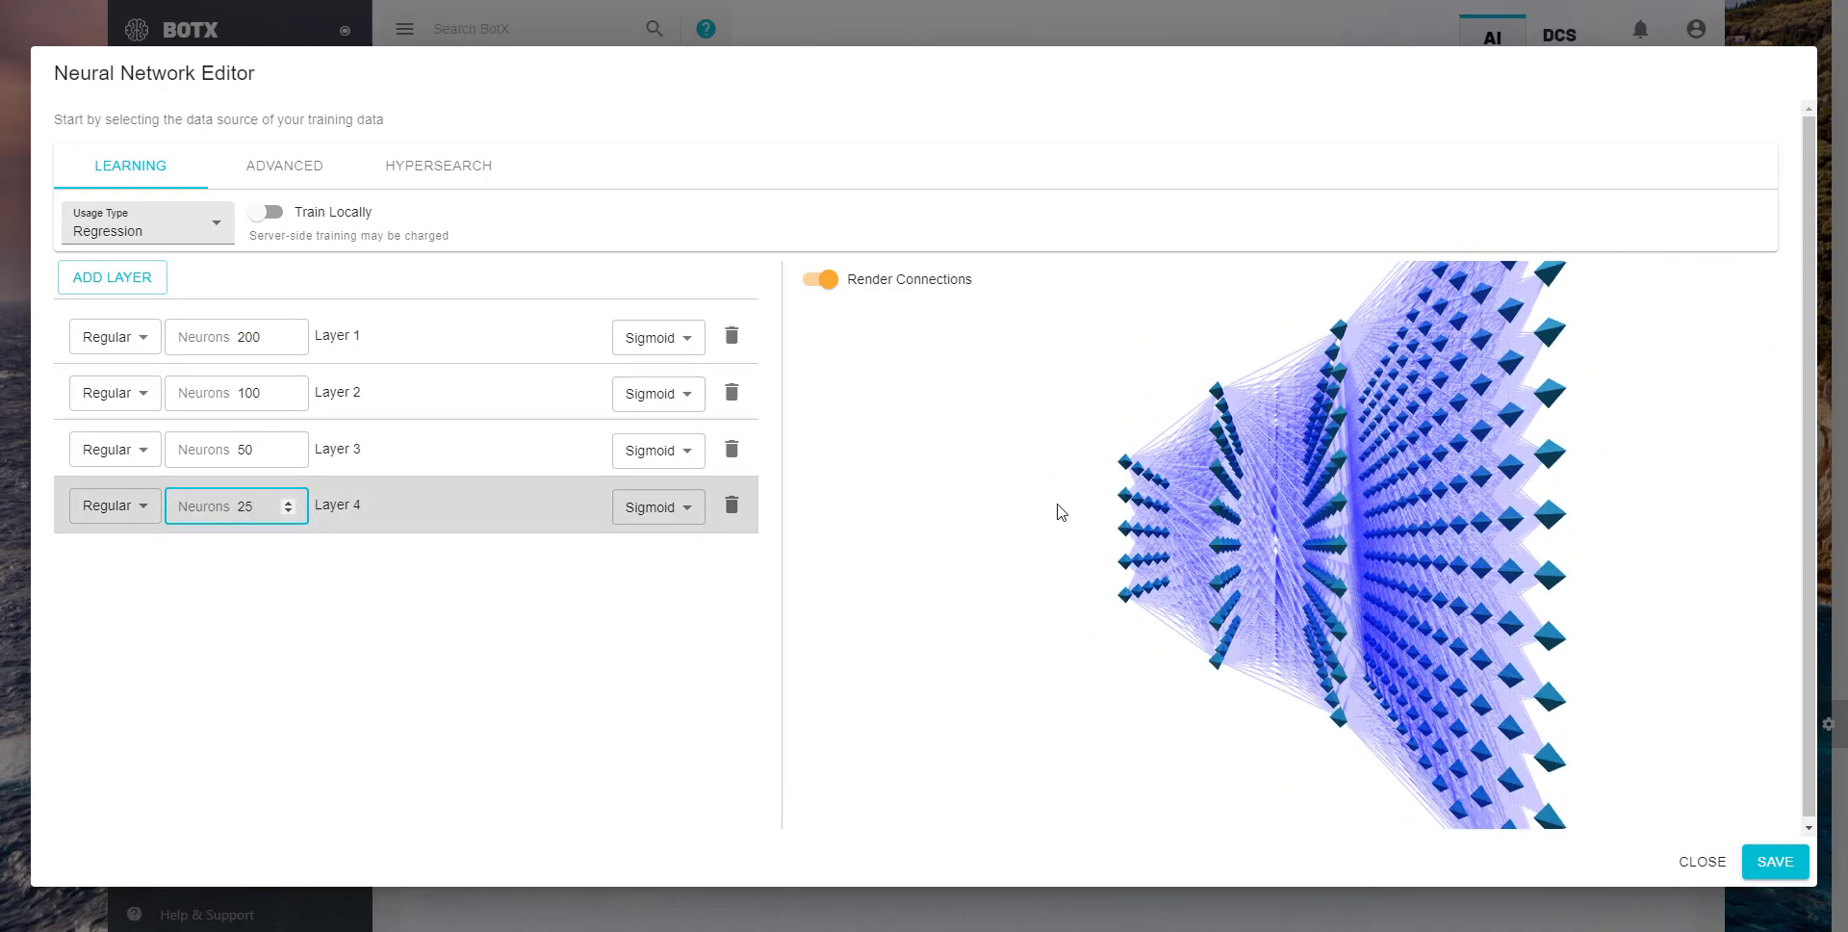
- Set the activation of all four layers to Rectified Linear Unit and save the neural network
left_click(1059, 510)
mouse_move(1088, 505)
left_mouse_down()
mouse_move(1281, 499)
mouse_move(1056, 507)
left_mouse_up()
left_click(674, 337)
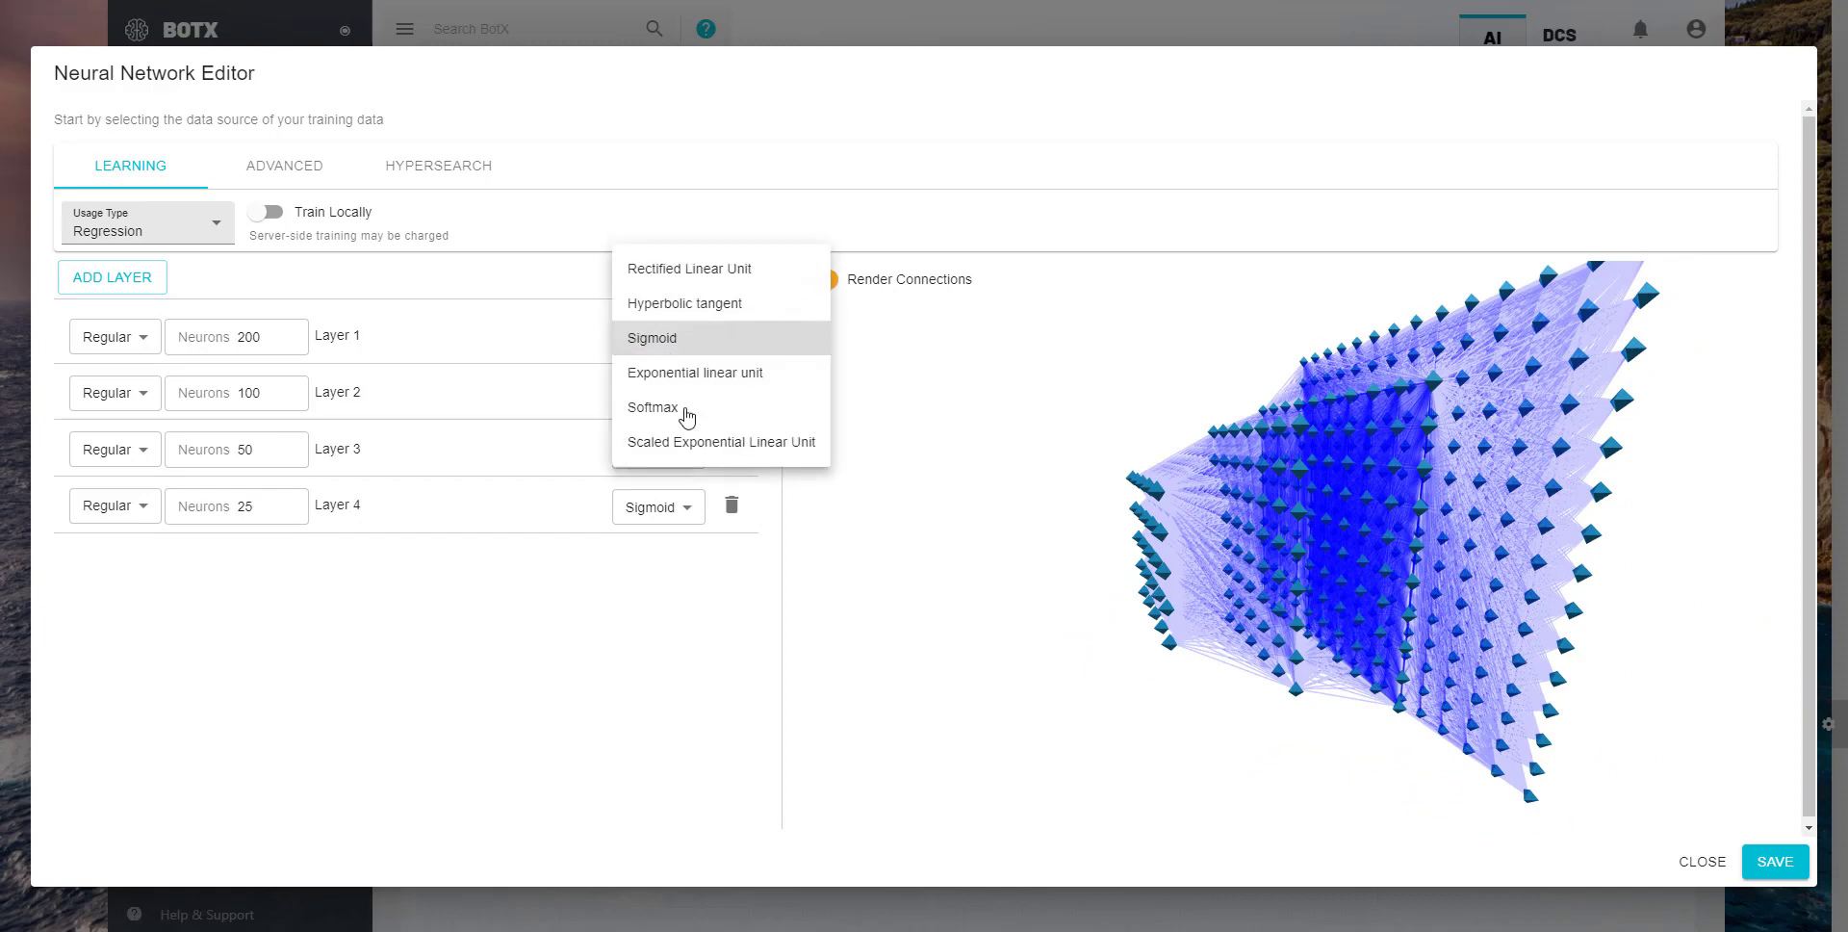
left_click(758, 274)
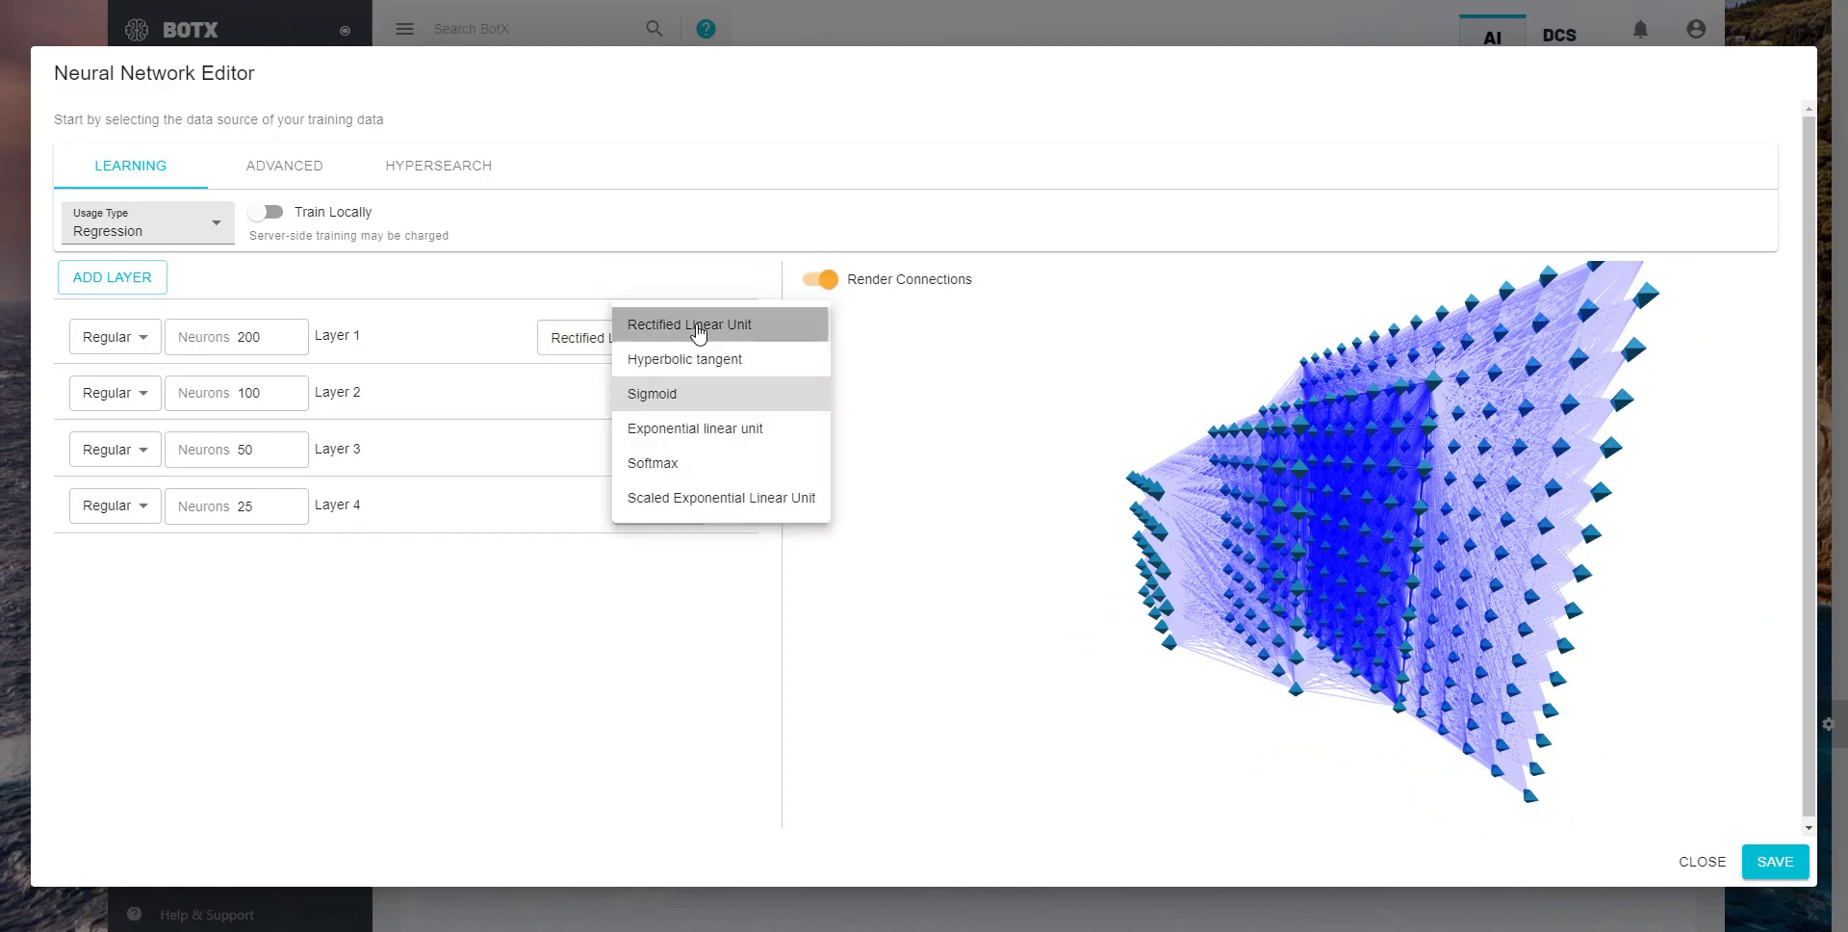
left_click(699, 333)
left_click(673, 456)
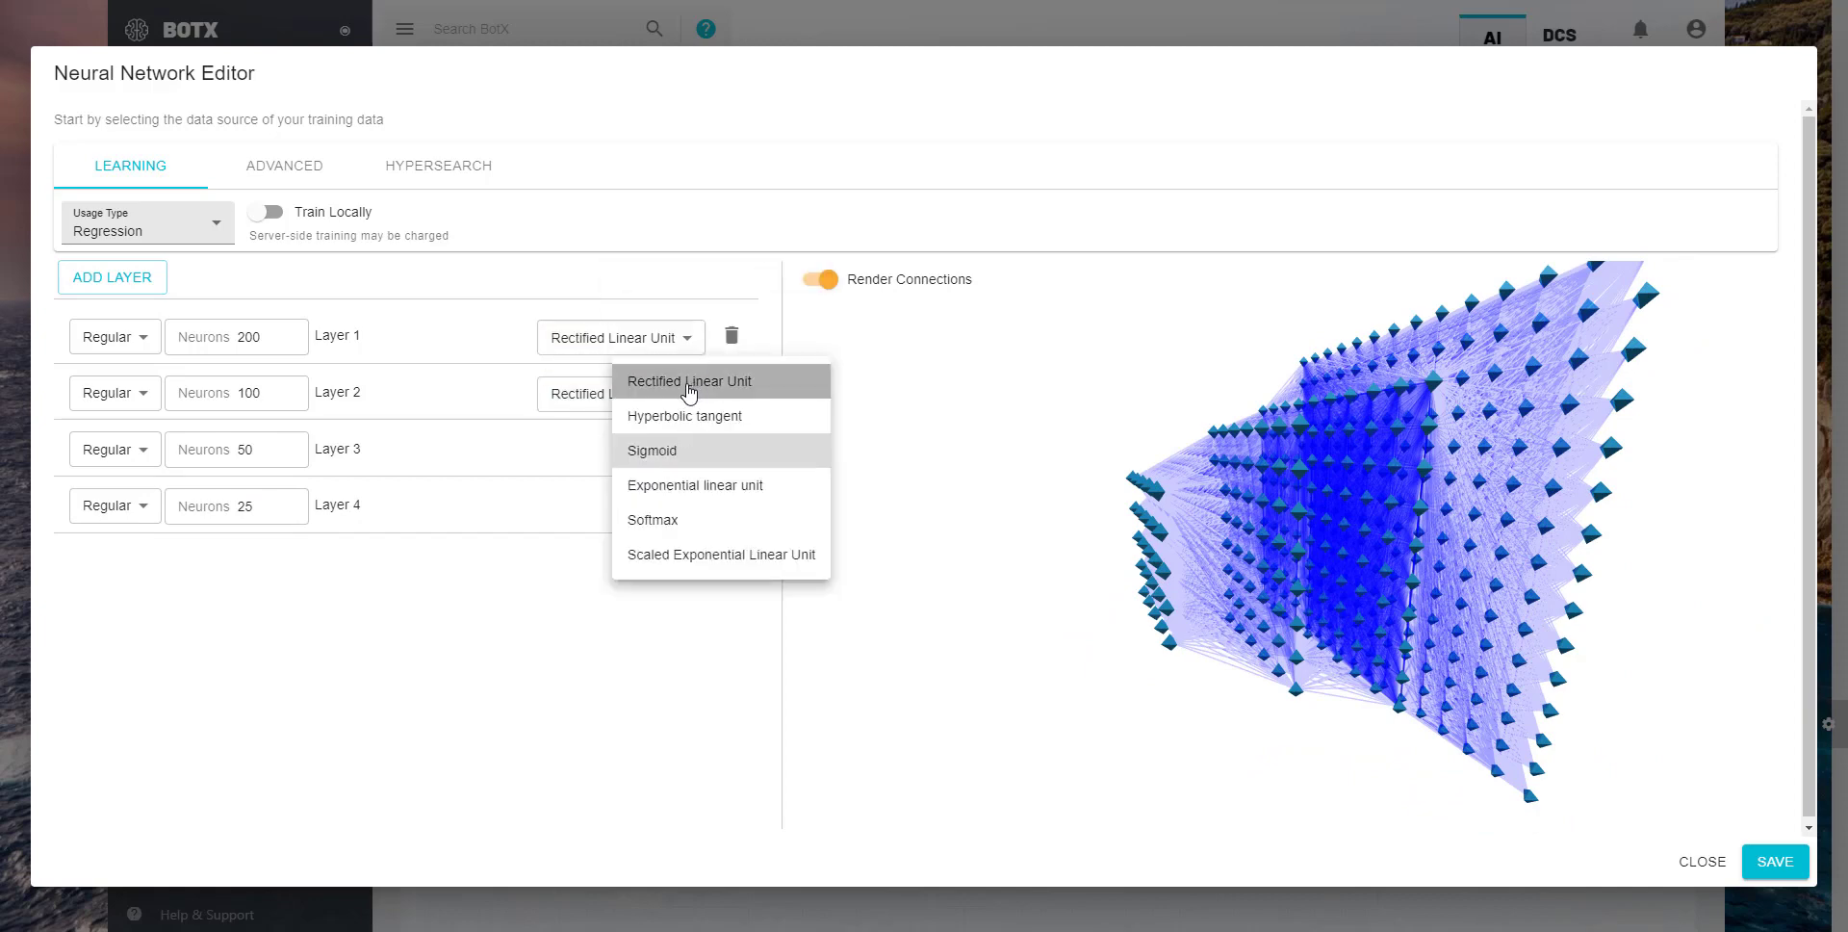
left_click(691, 382)
left_click(697, 439)
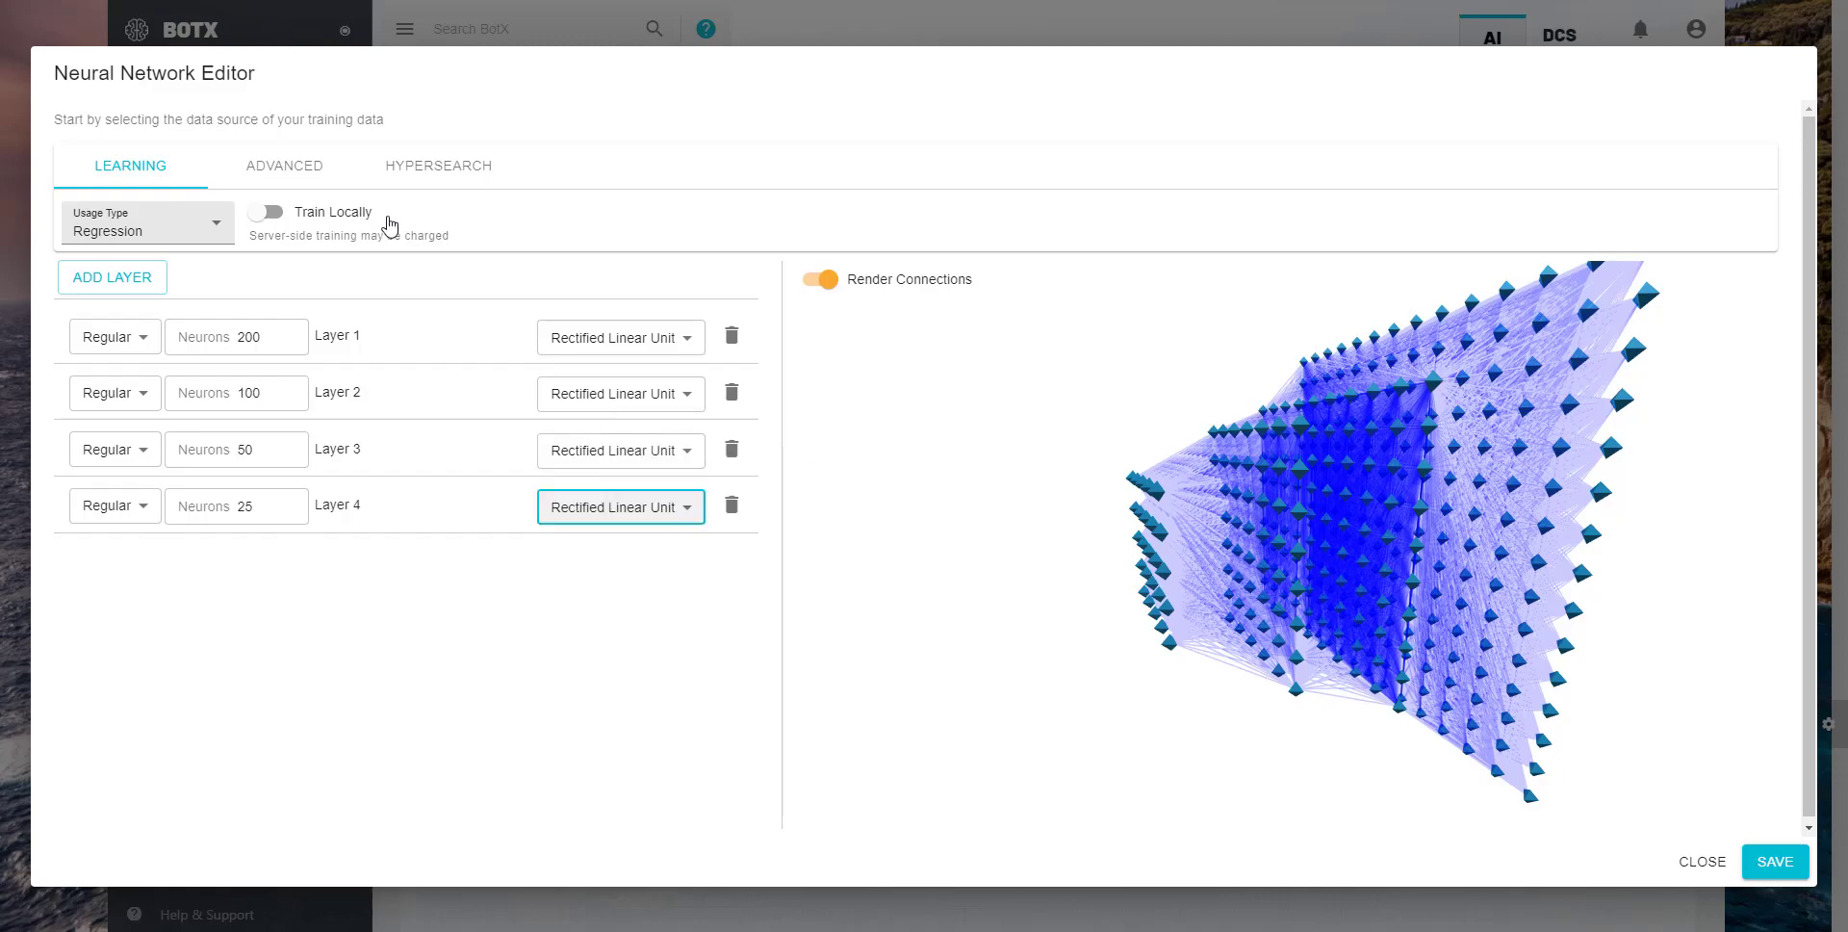
left_click(1777, 861)
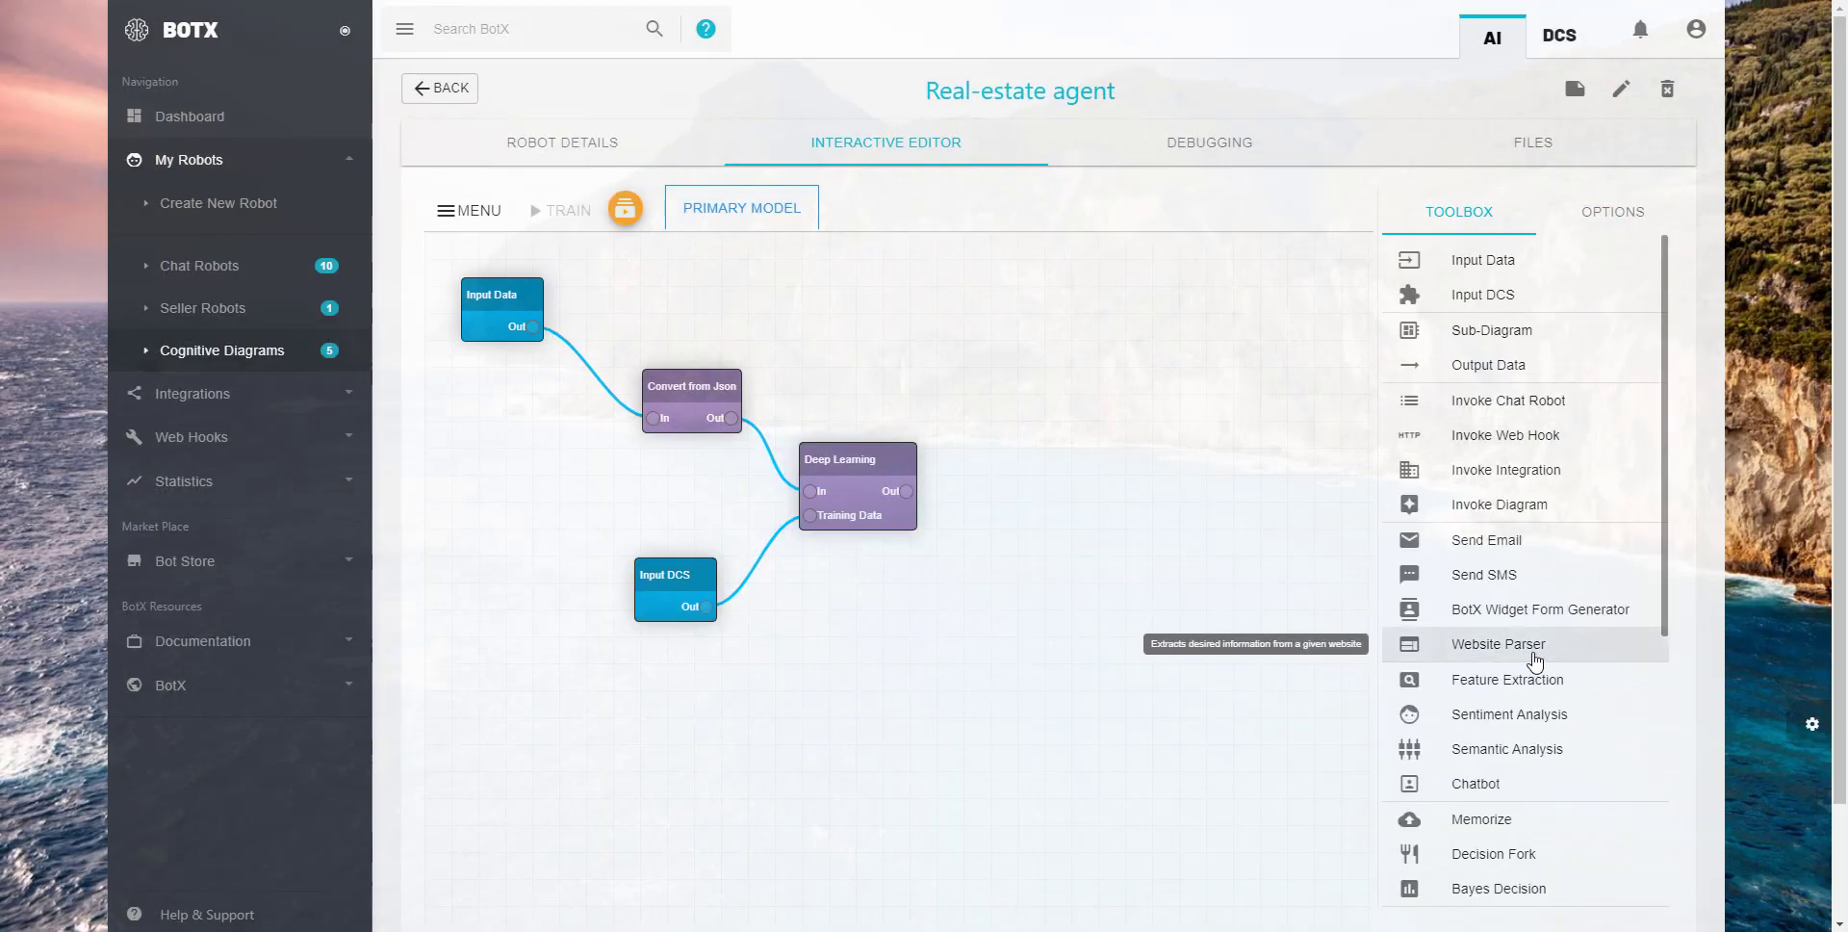
- Add a Convert to Json node fed by the Deep Learning output and an Output Data node fed by Convert to Json
scroll(1534, 652, "down", 10)
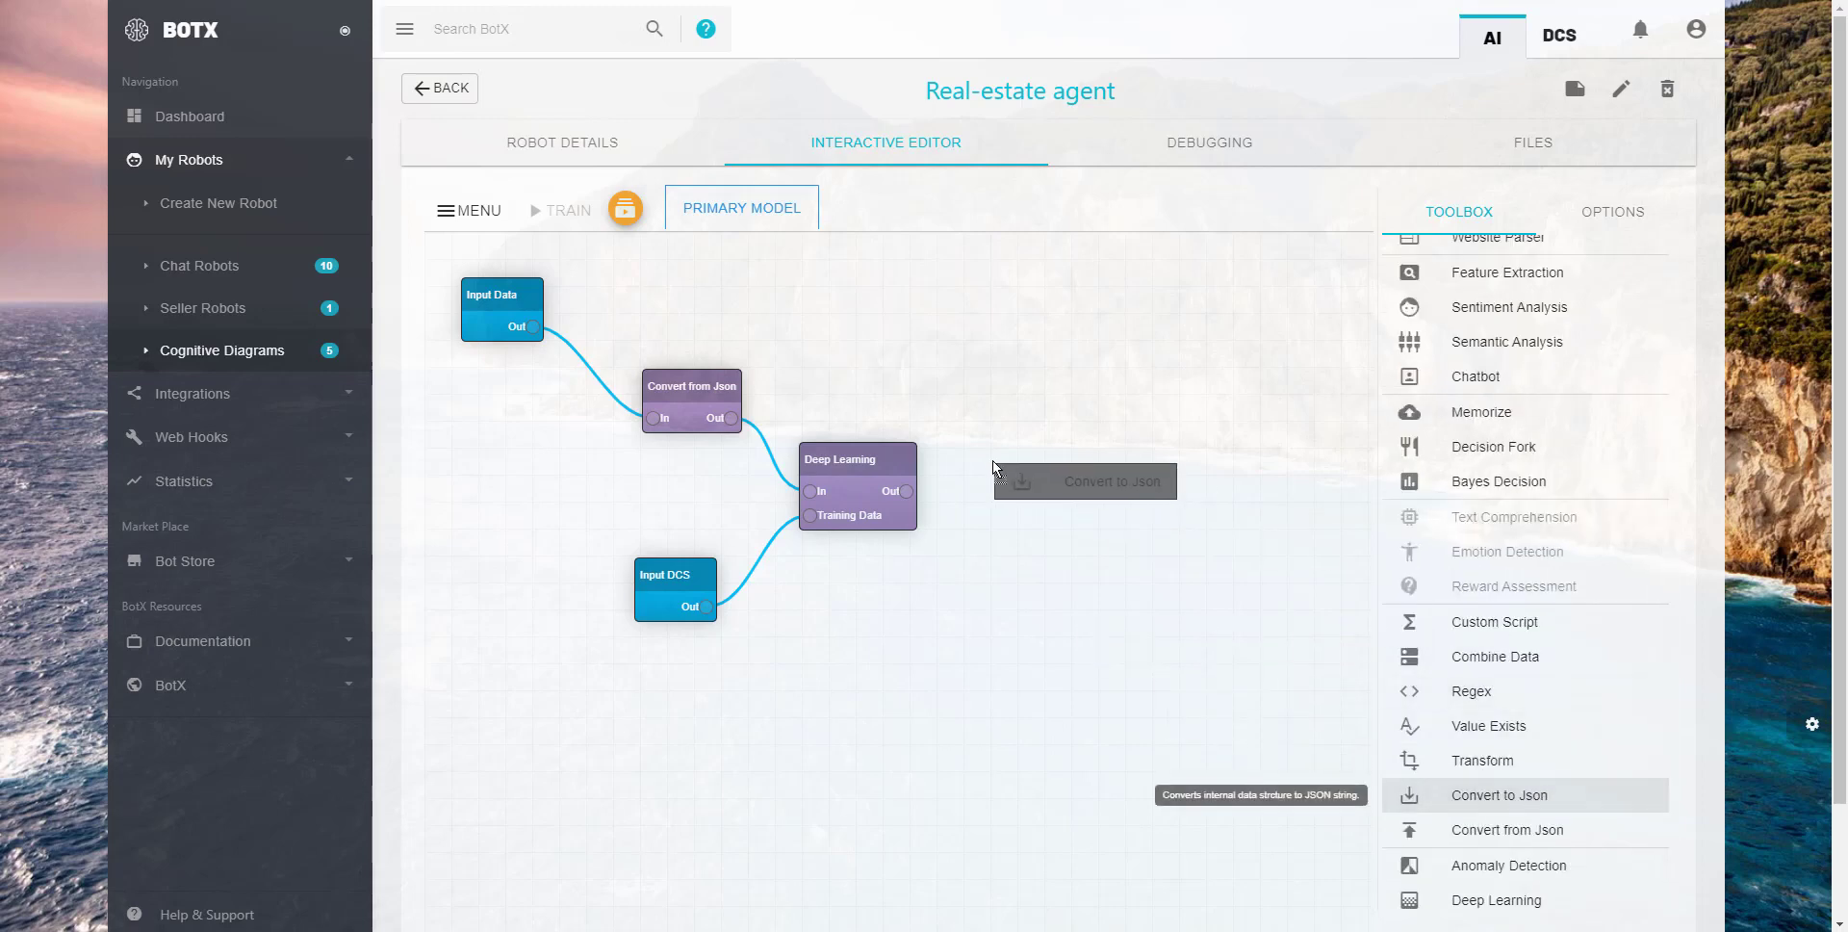
left_click_drag(1501, 792, 1035, 453)
left_click_drag(907, 491, 1040, 457)
left_click(1179, 436)
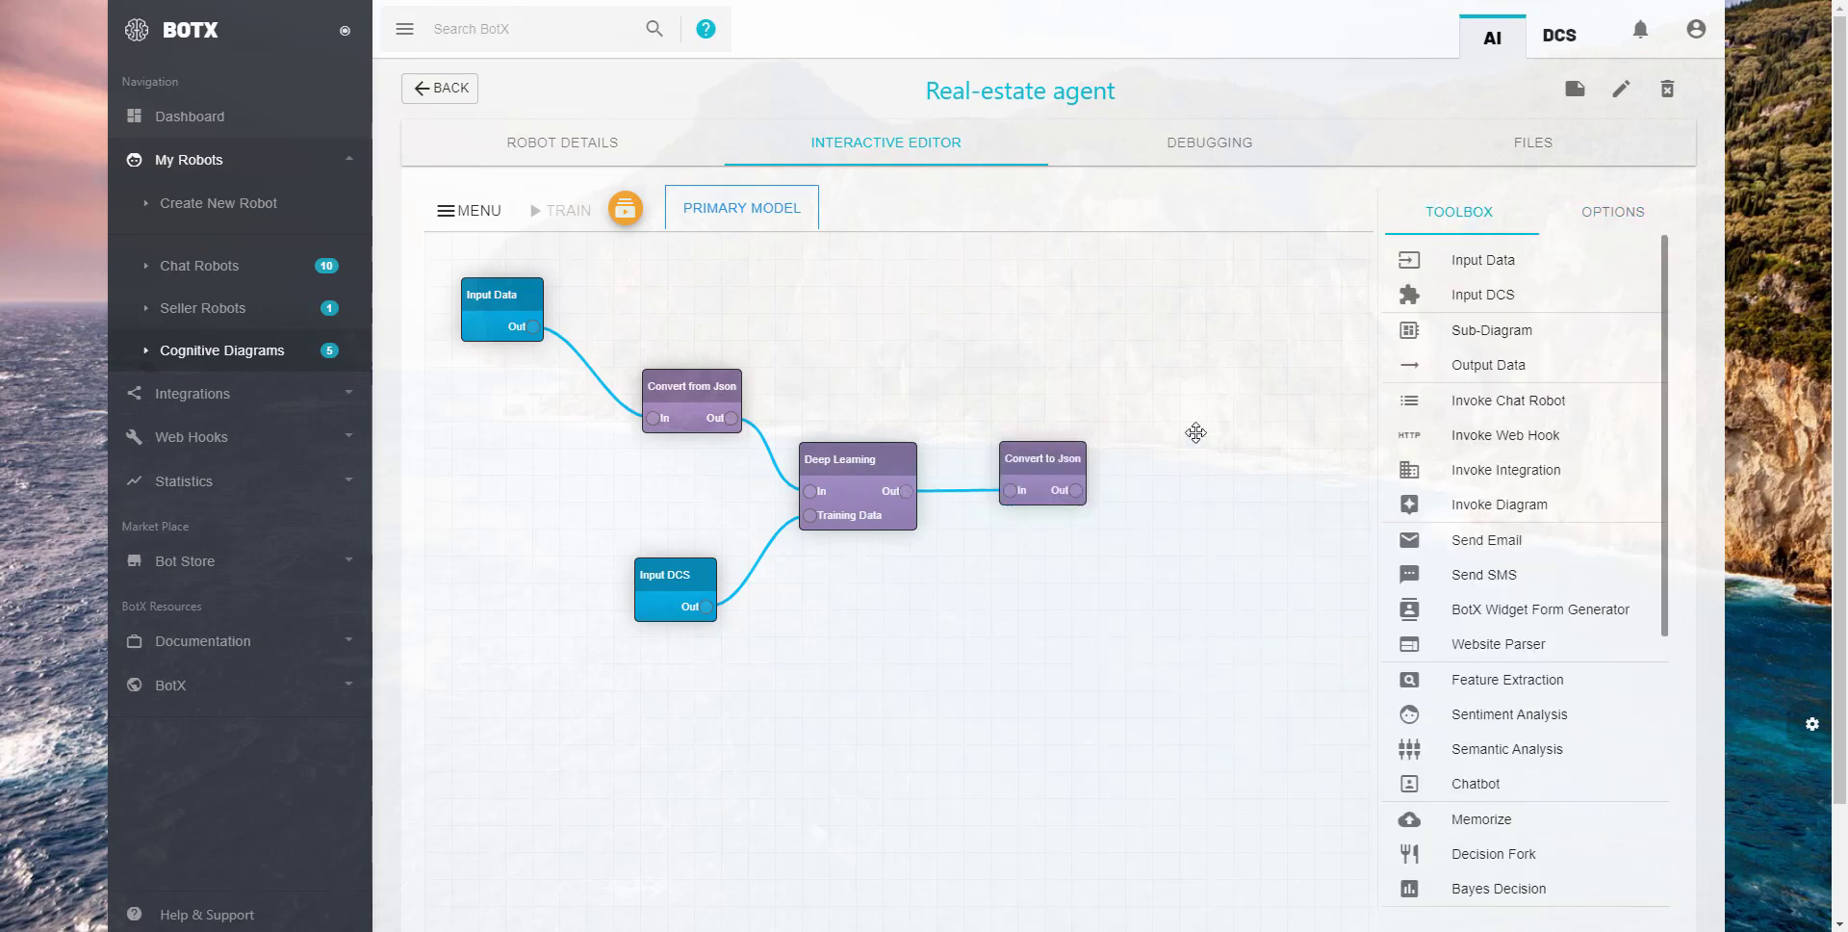
left_click_drag(1520, 372, 1210, 460)
left_click_drag(1075, 490, 1184, 491)
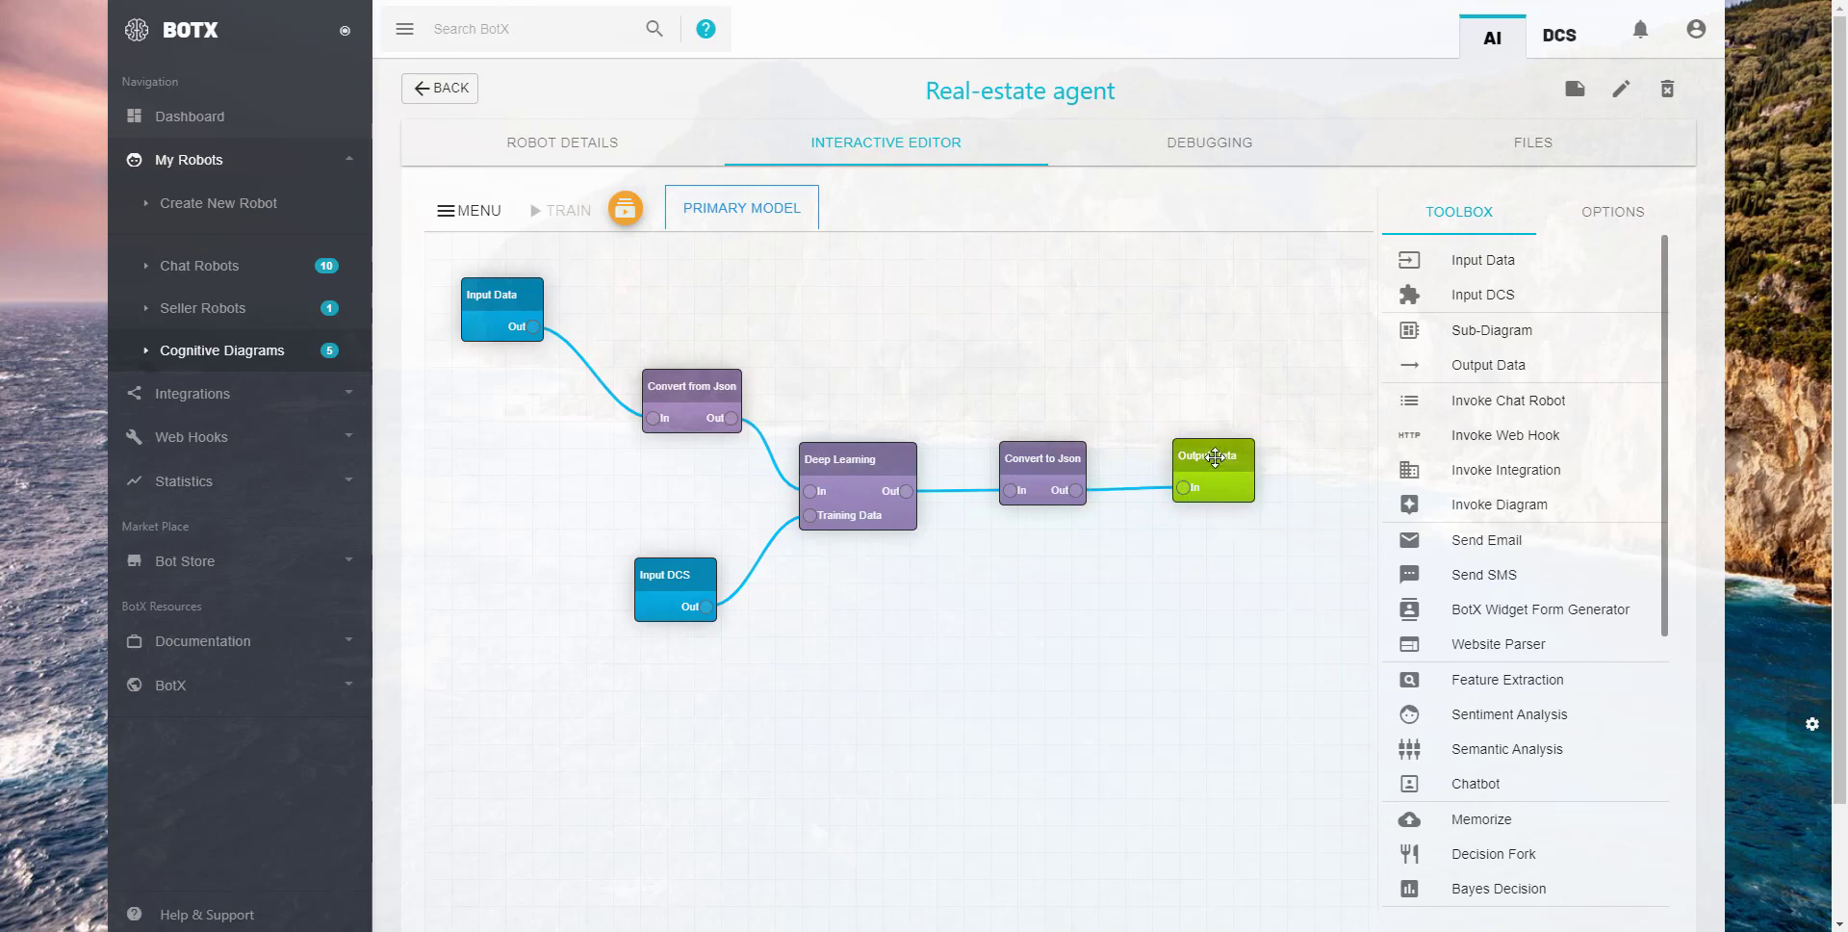
- Set the Output Data node's Robot Says text to $Out and save the diagram
left_click(1211, 462)
left_click(1441, 421)
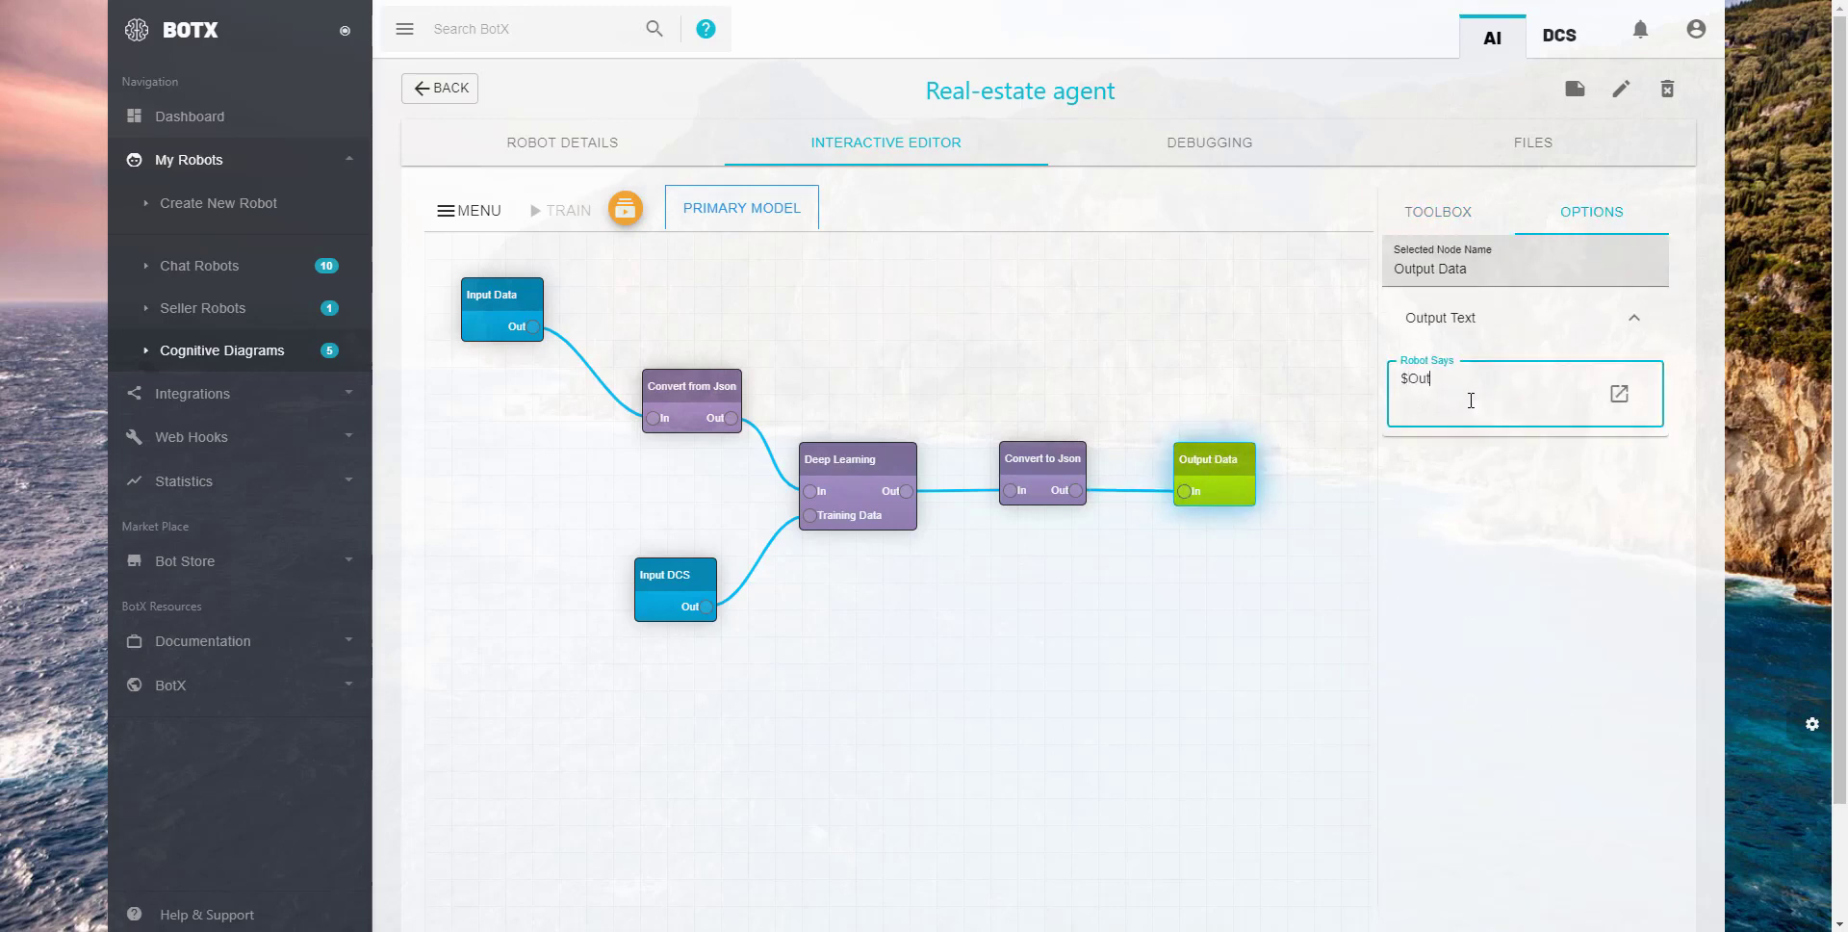
left_click(471, 210)
left_click(505, 208)
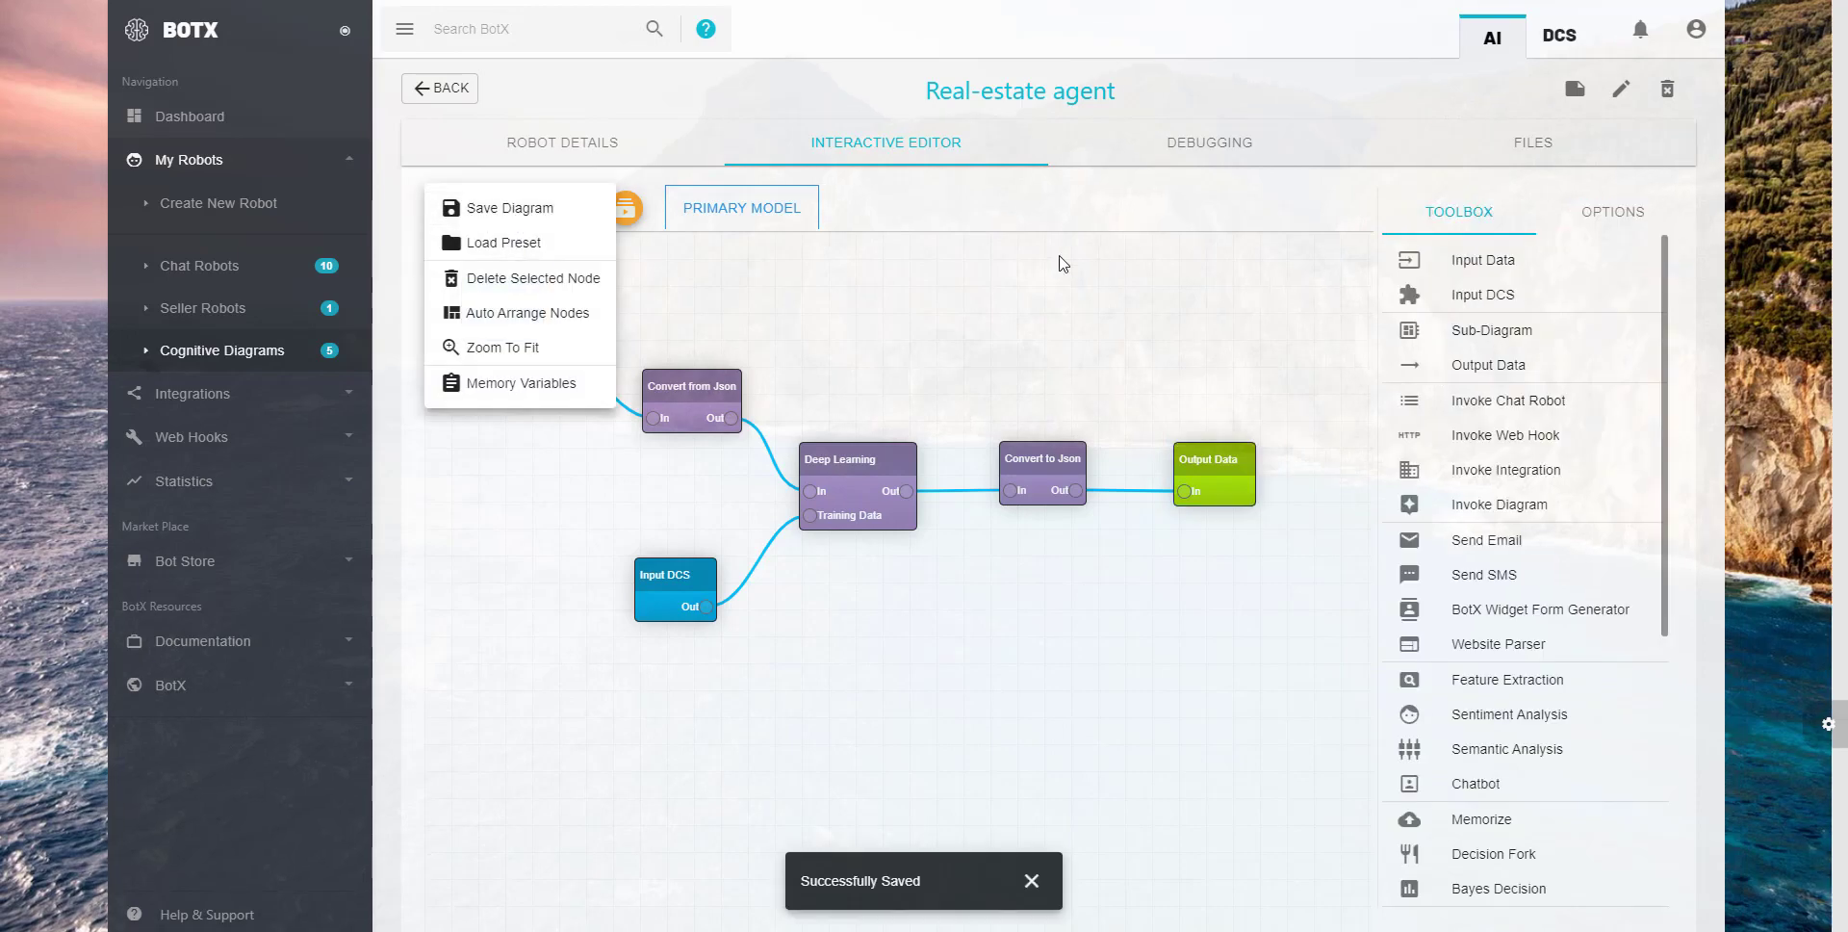
left_click(1042, 302)
- Switch the Real-estate agent robot on and train its Deep Learning node
left_click(597, 149)
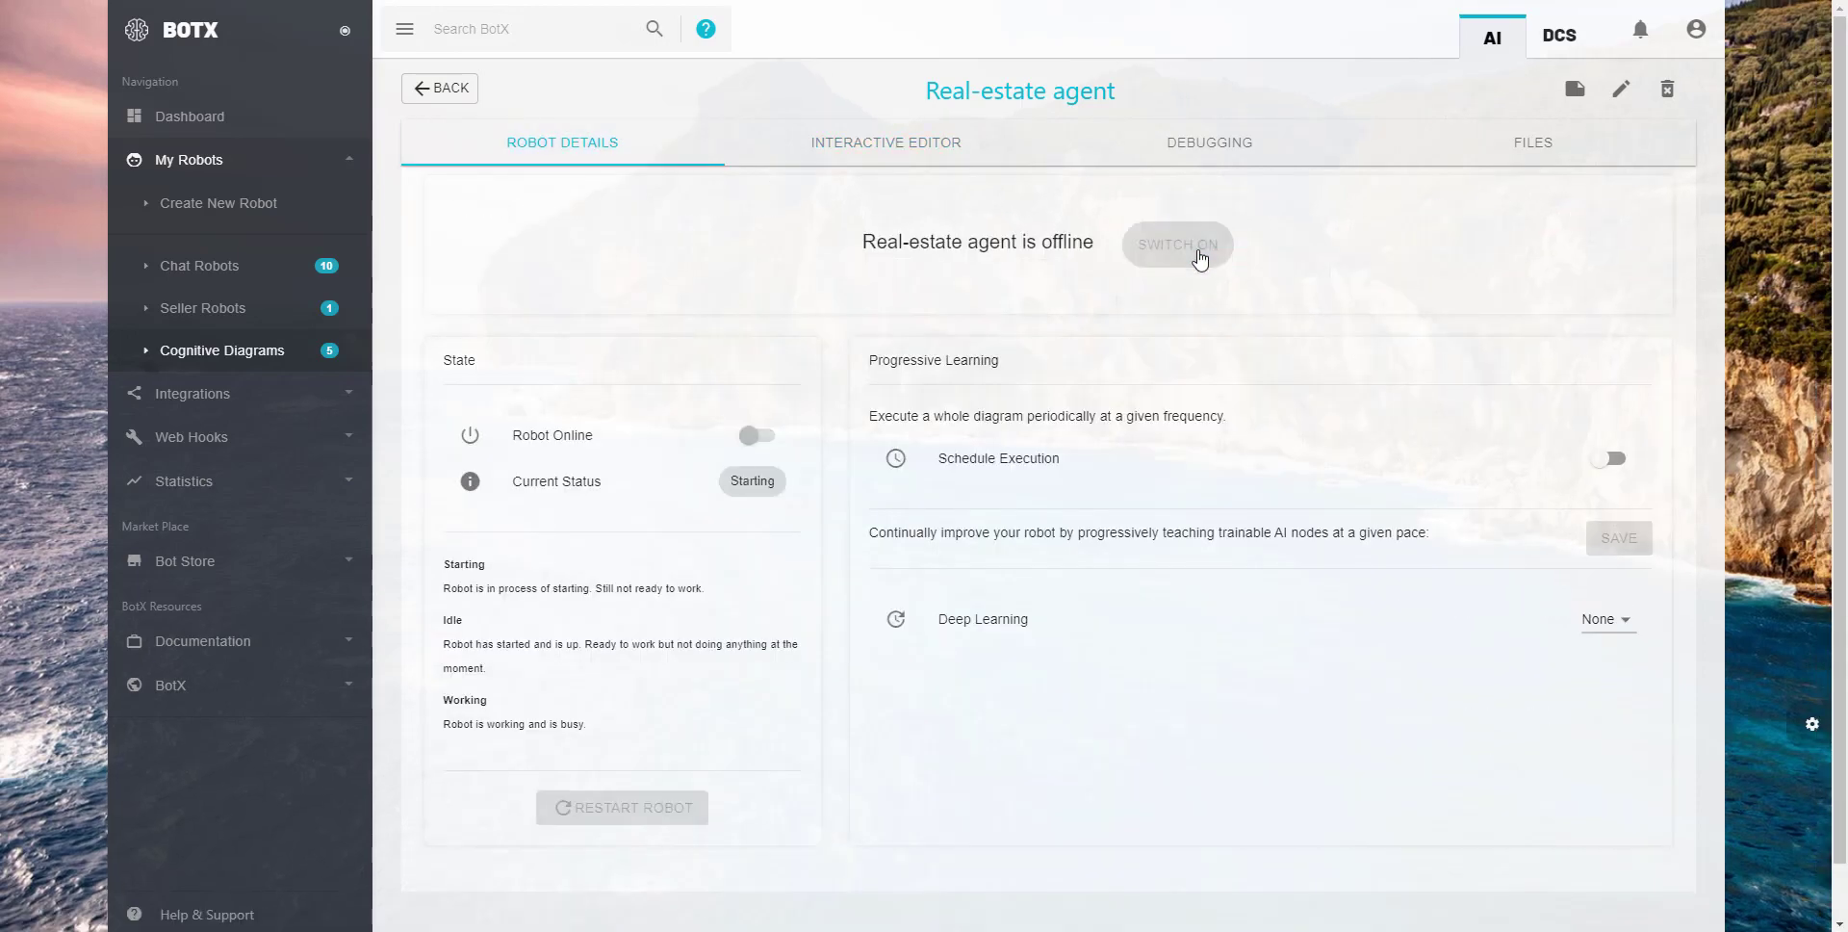
left_click(886, 150)
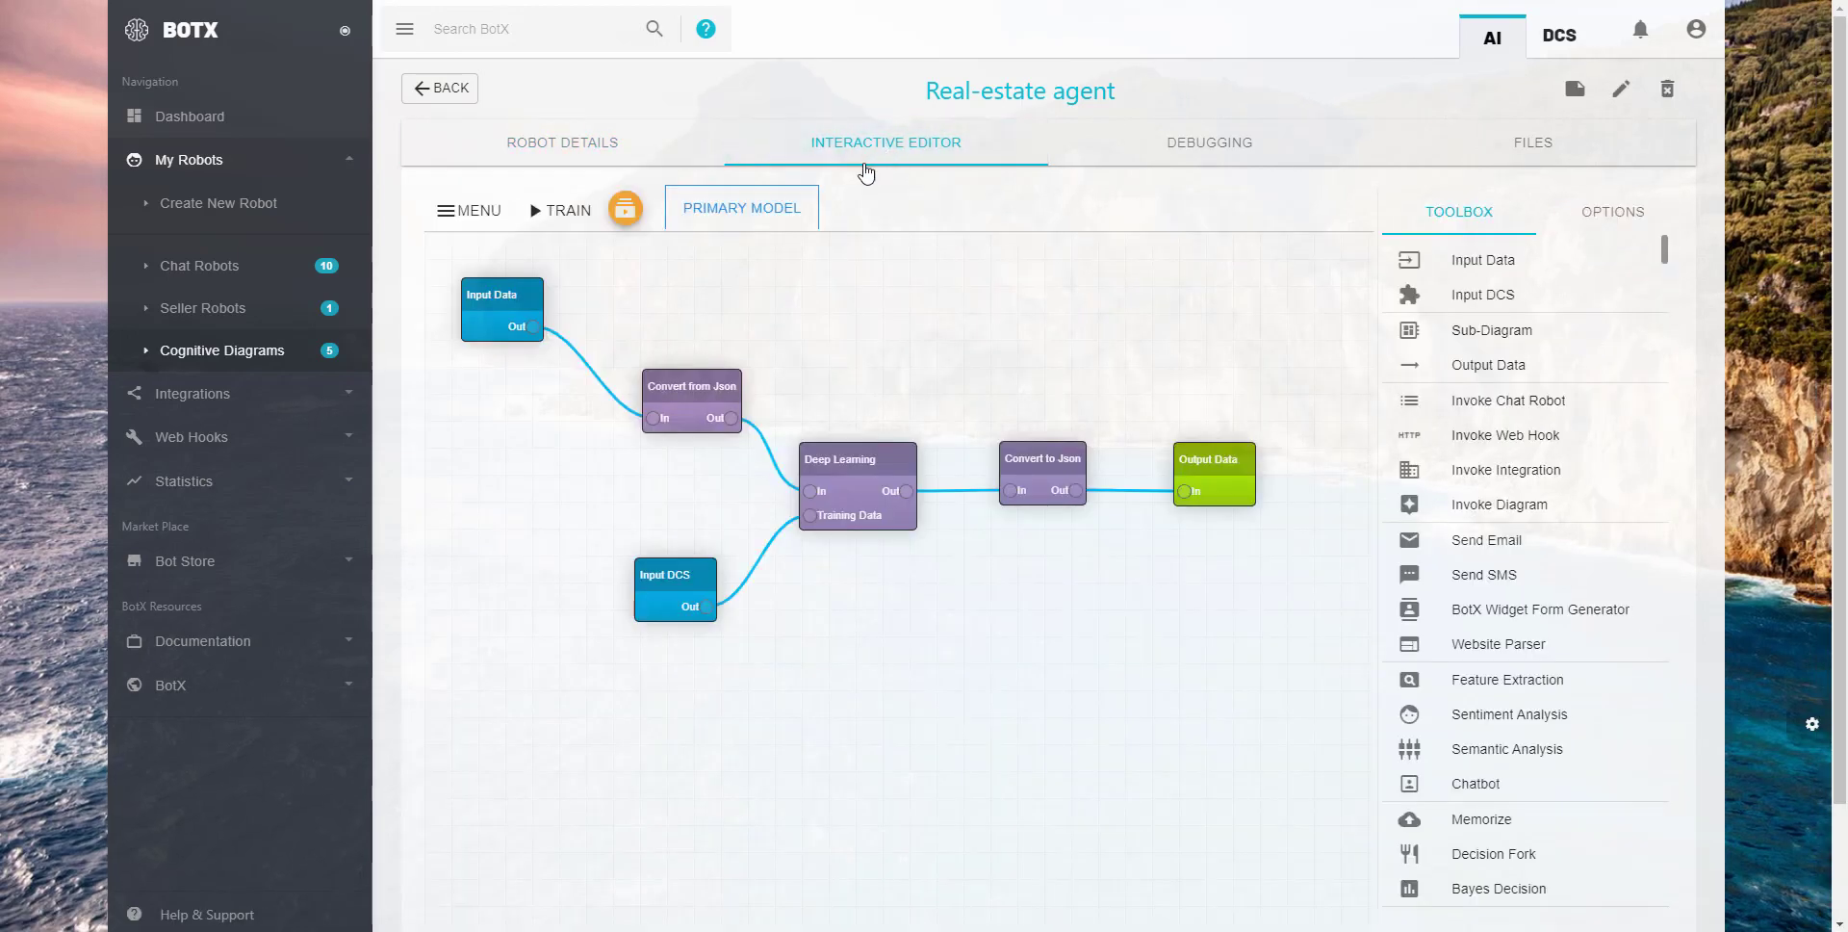
left_click(560, 212)
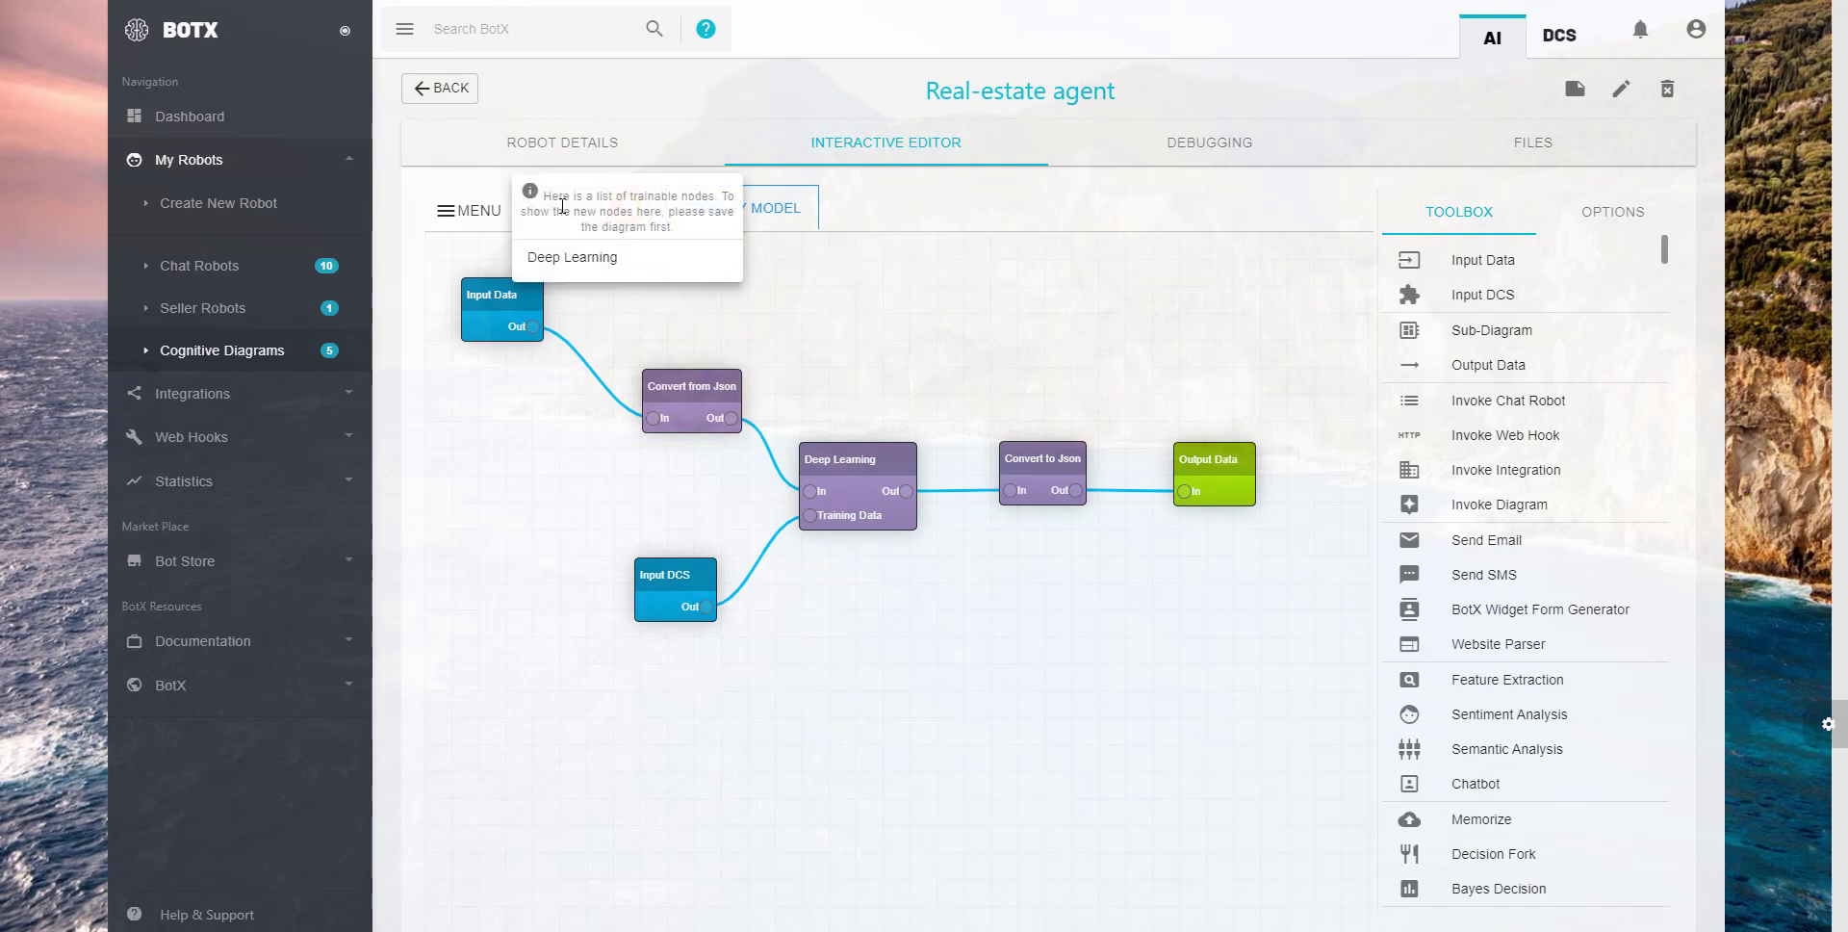
left_click(591, 260)
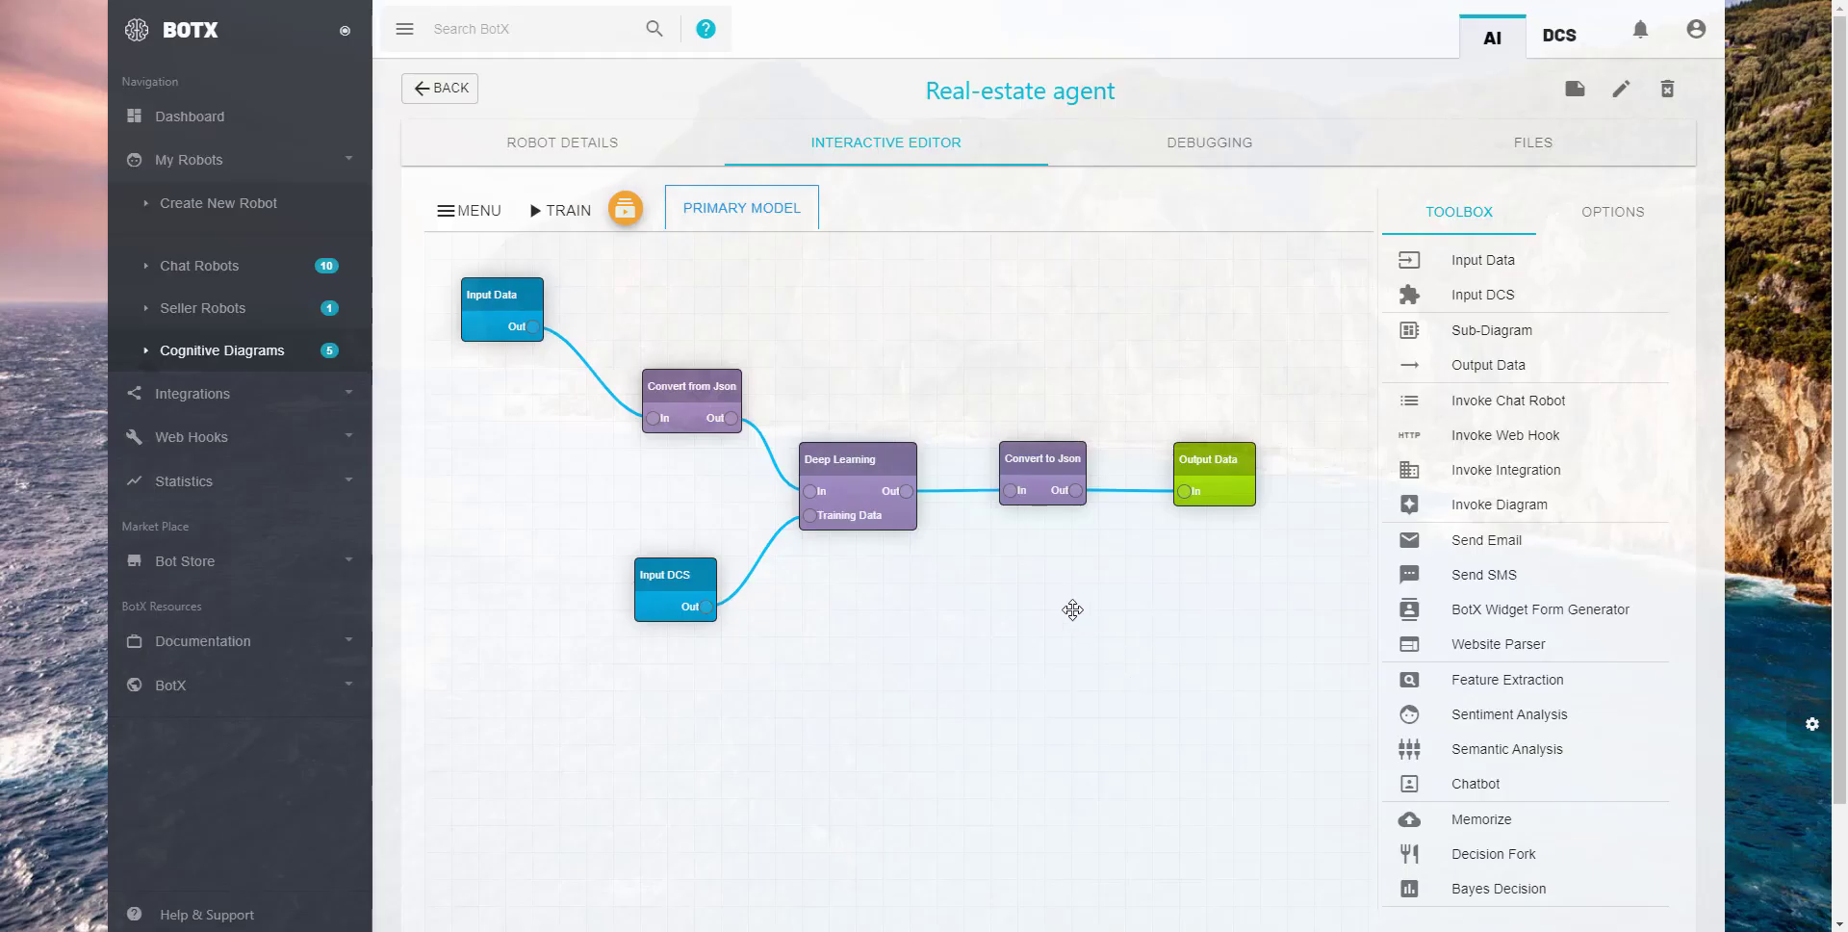
- In the Houses DataFrame of the DCS Real-estate Database, add a Button field named predict_button
left_click(1557, 48)
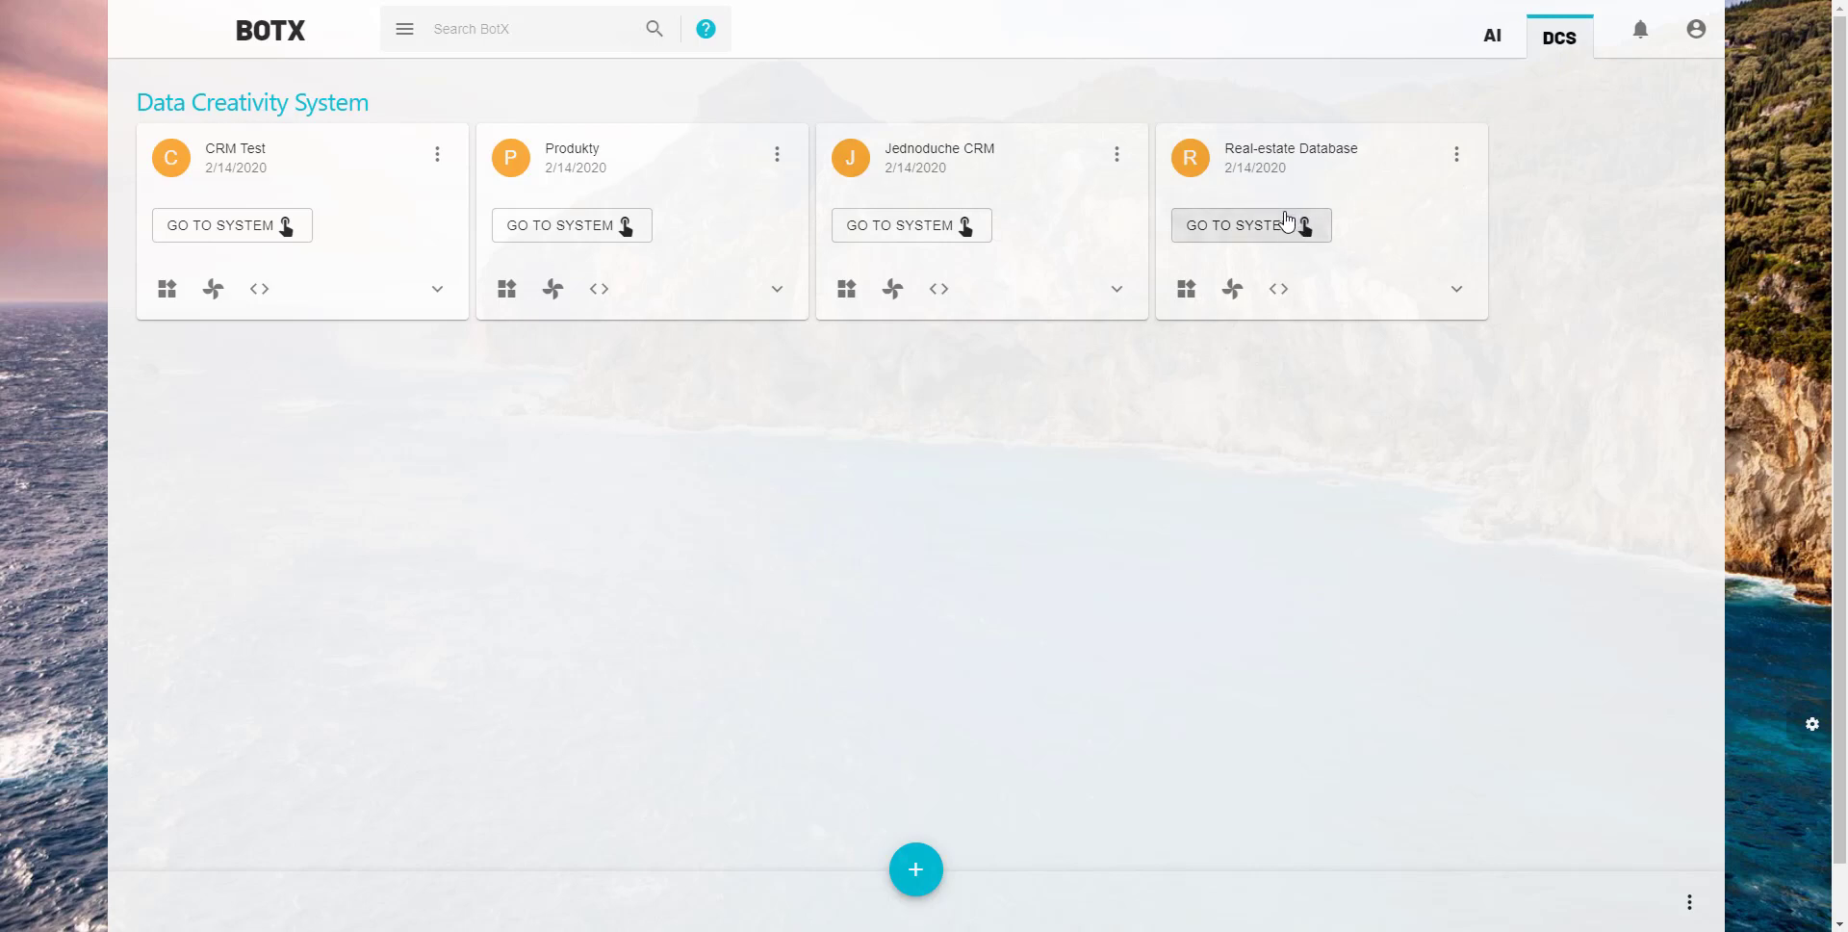
left_click(1186, 289)
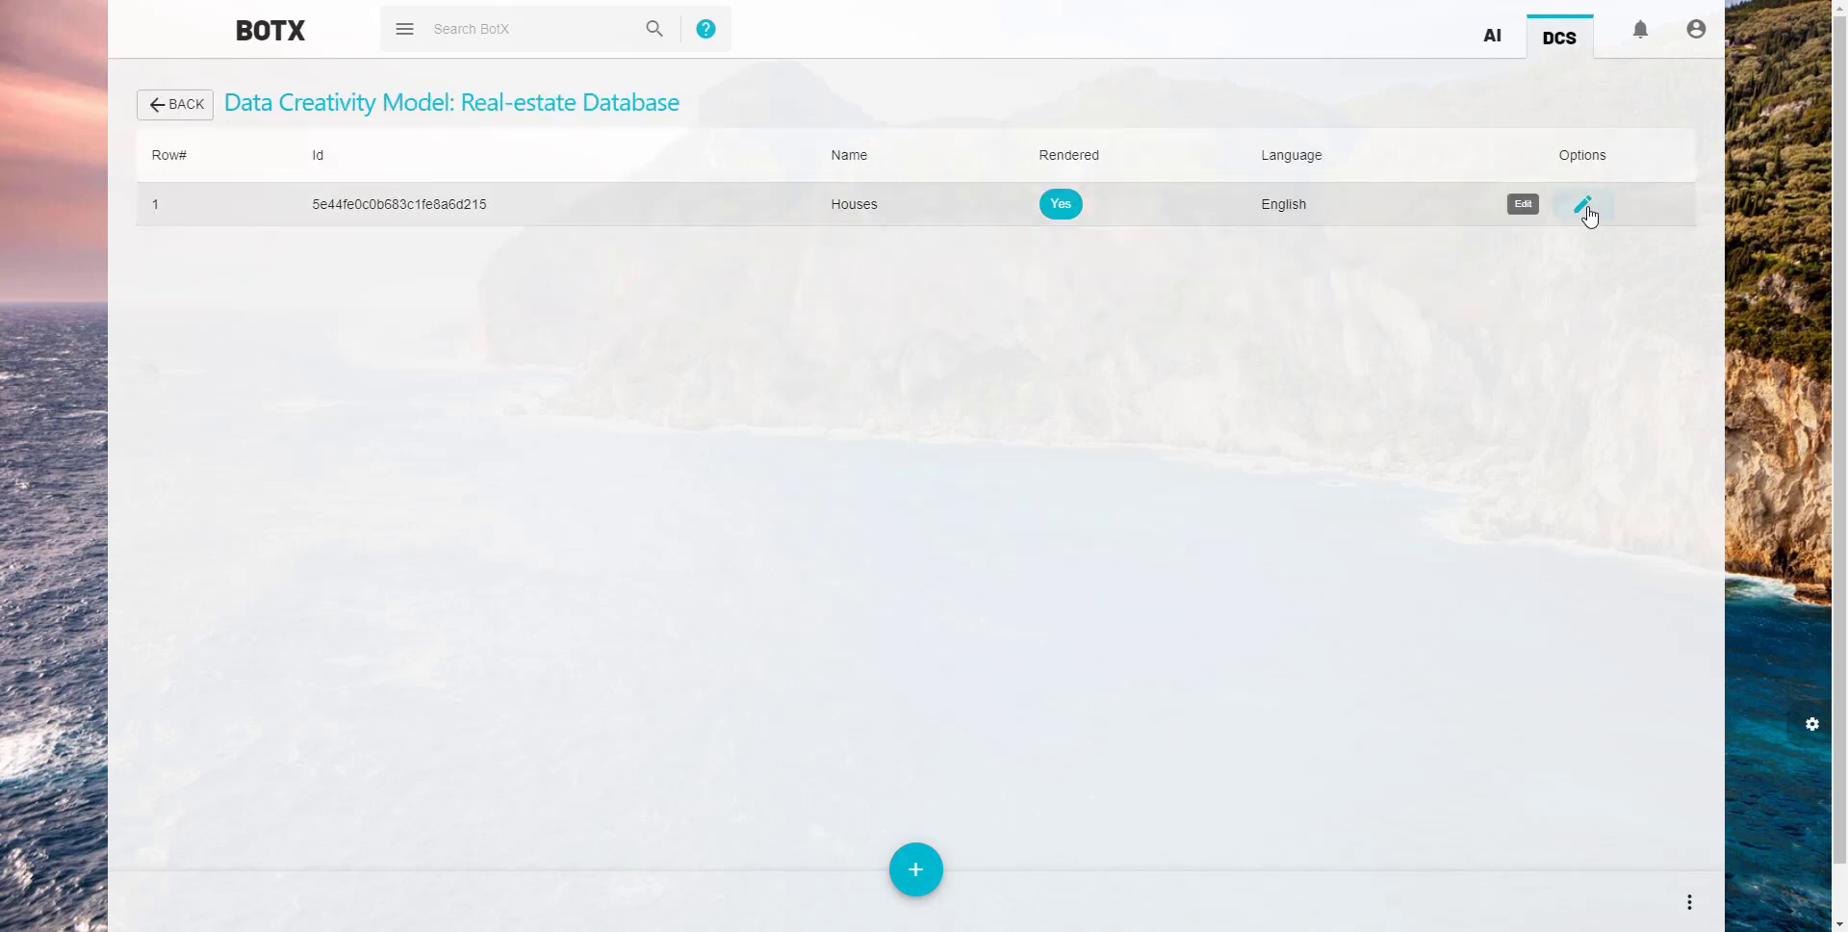
left_click(1585, 205)
left_click(539, 133)
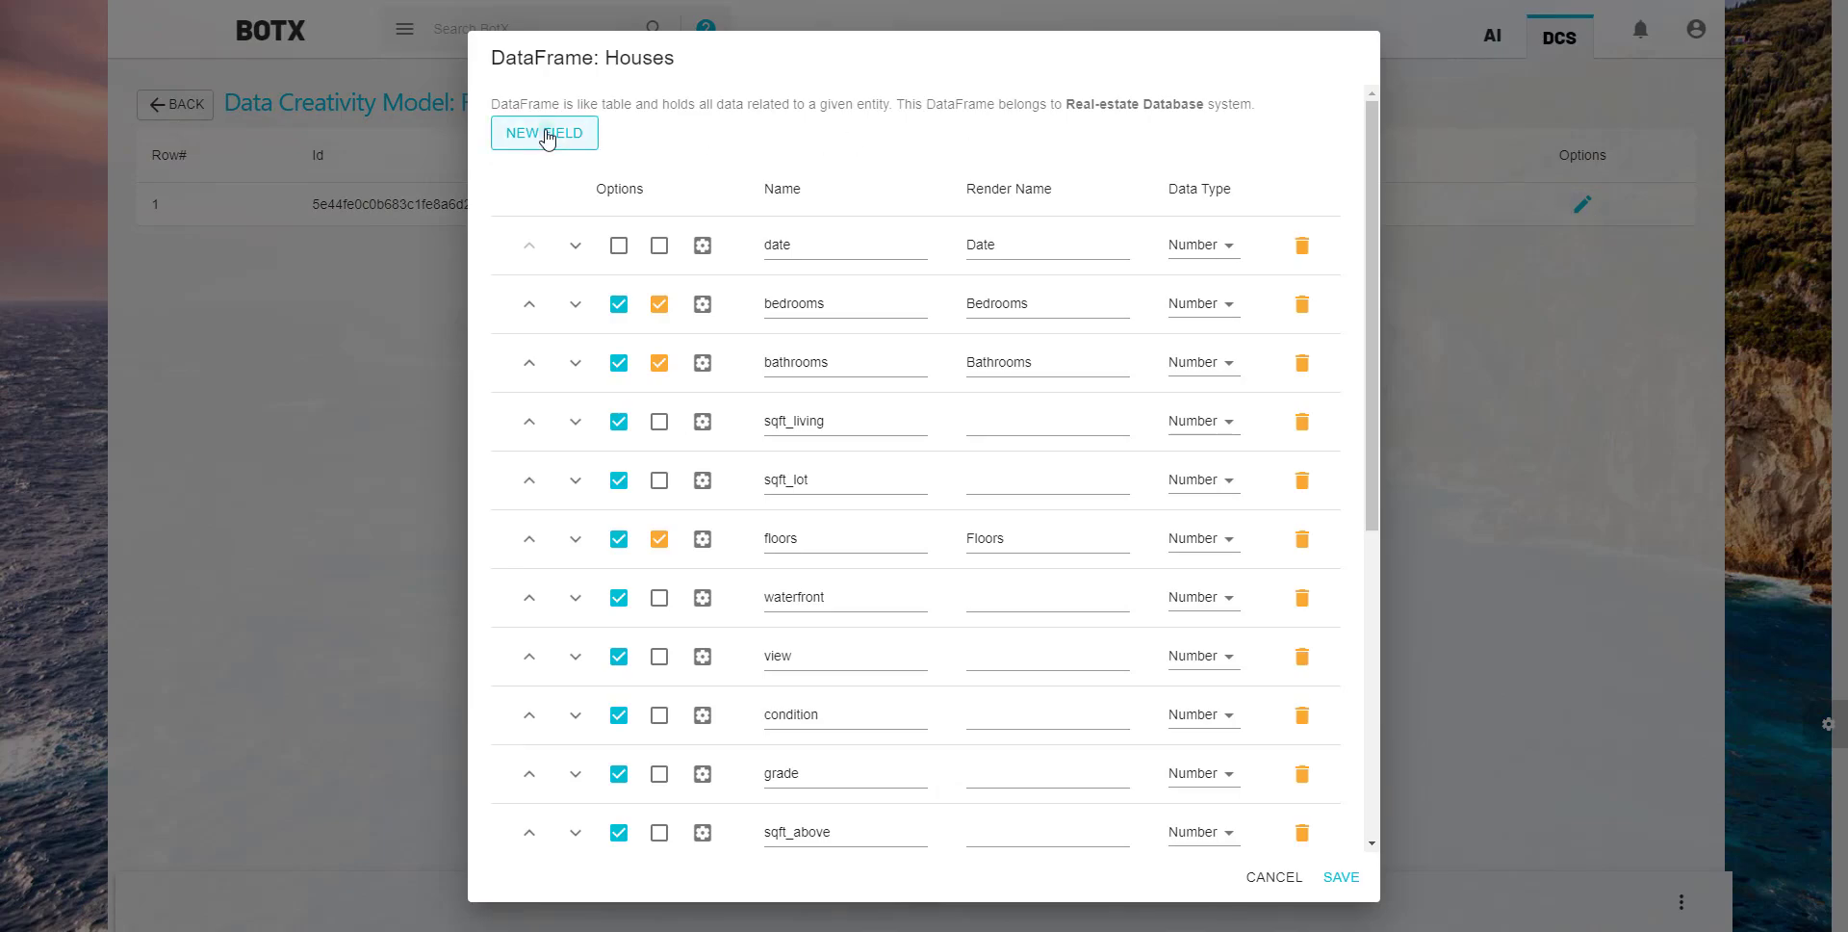
scroll(818, 365, "down", 6)
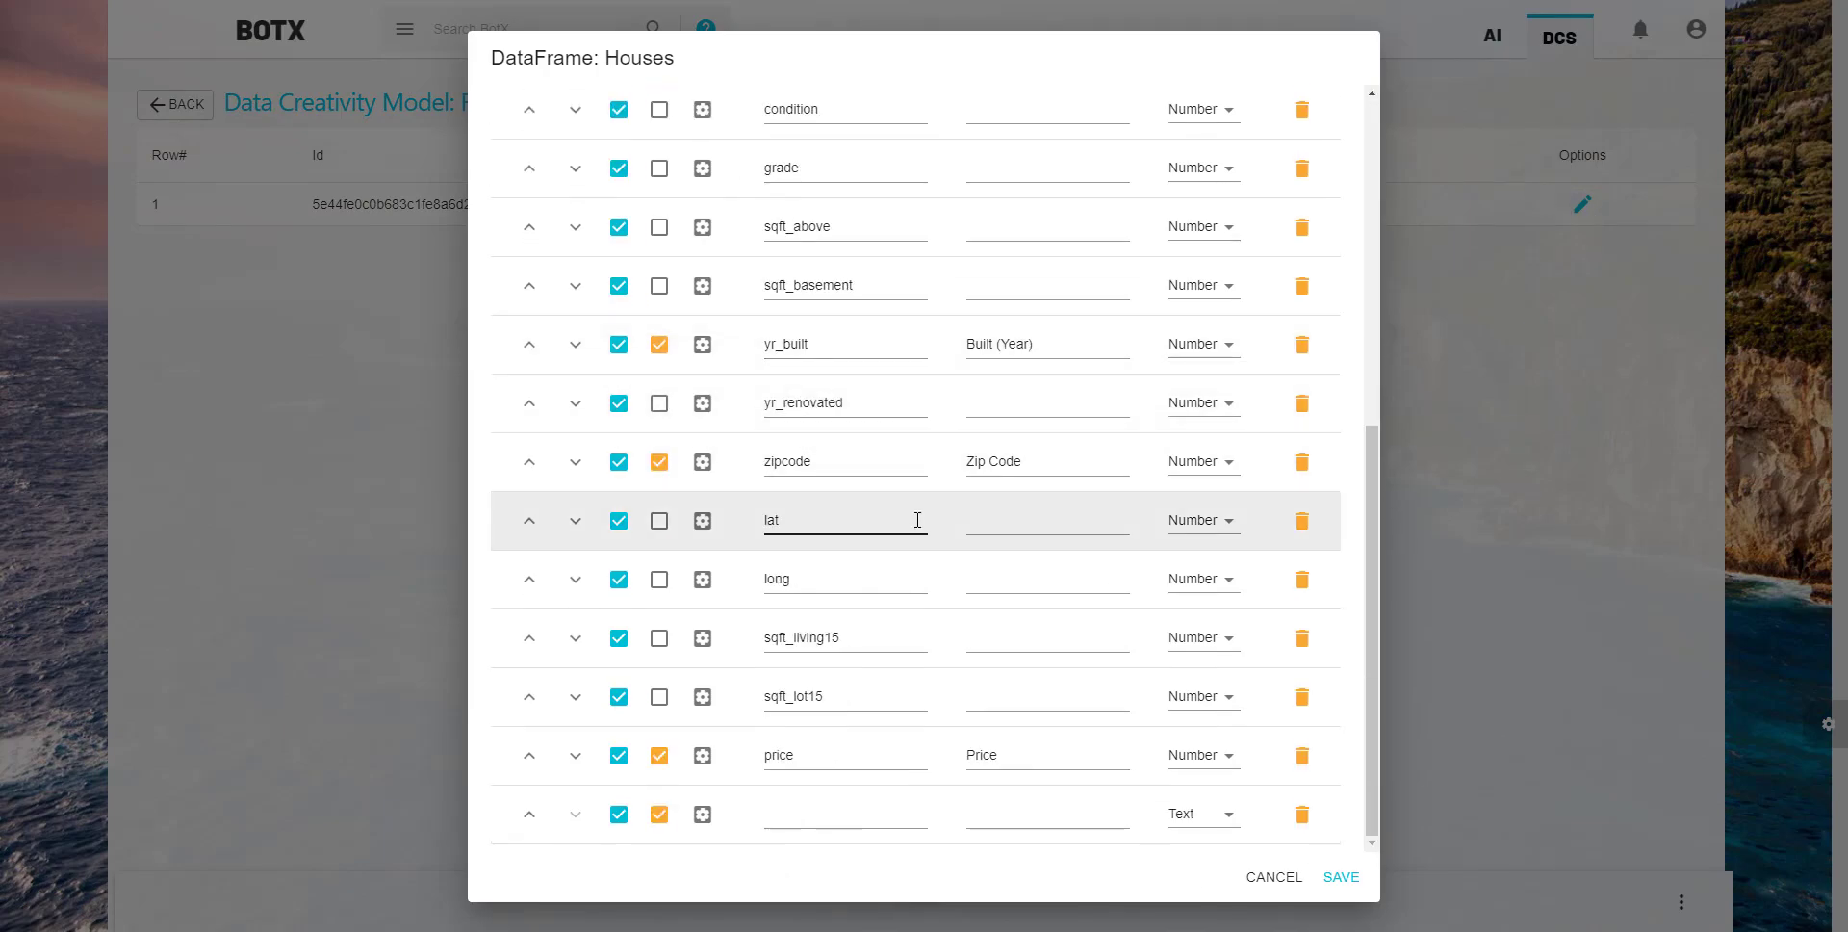
left_click(1202, 814)
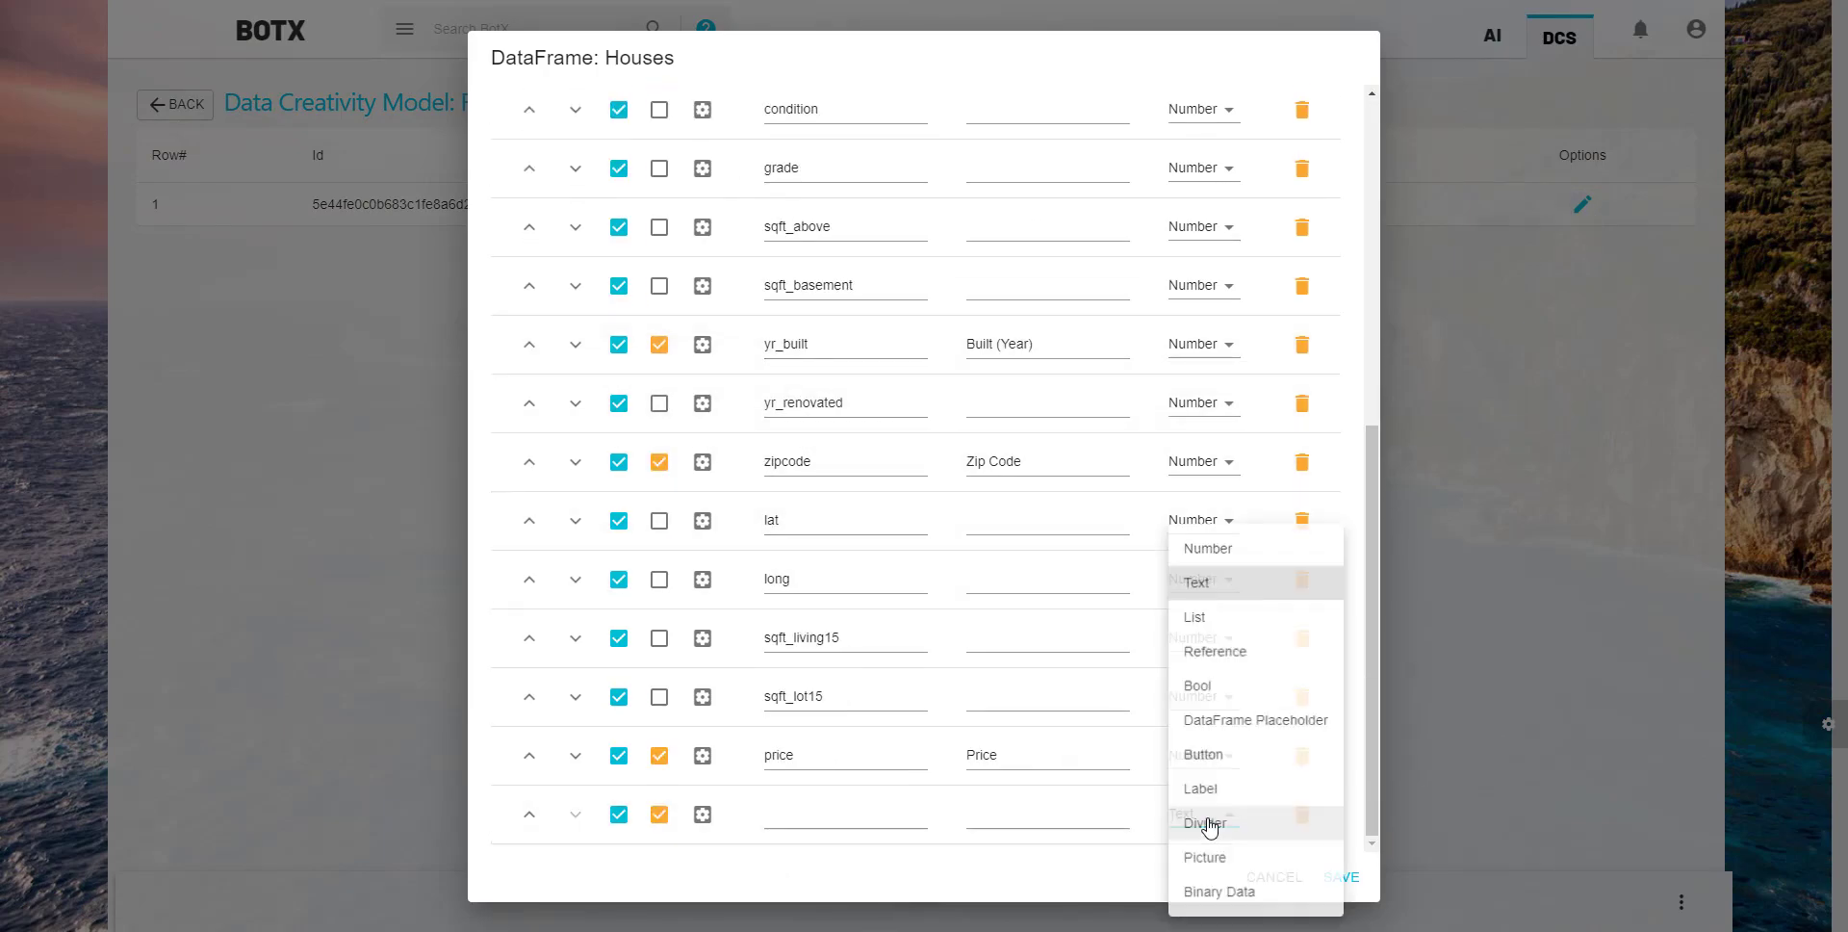
left_click(1218, 760)
left_click(813, 813)
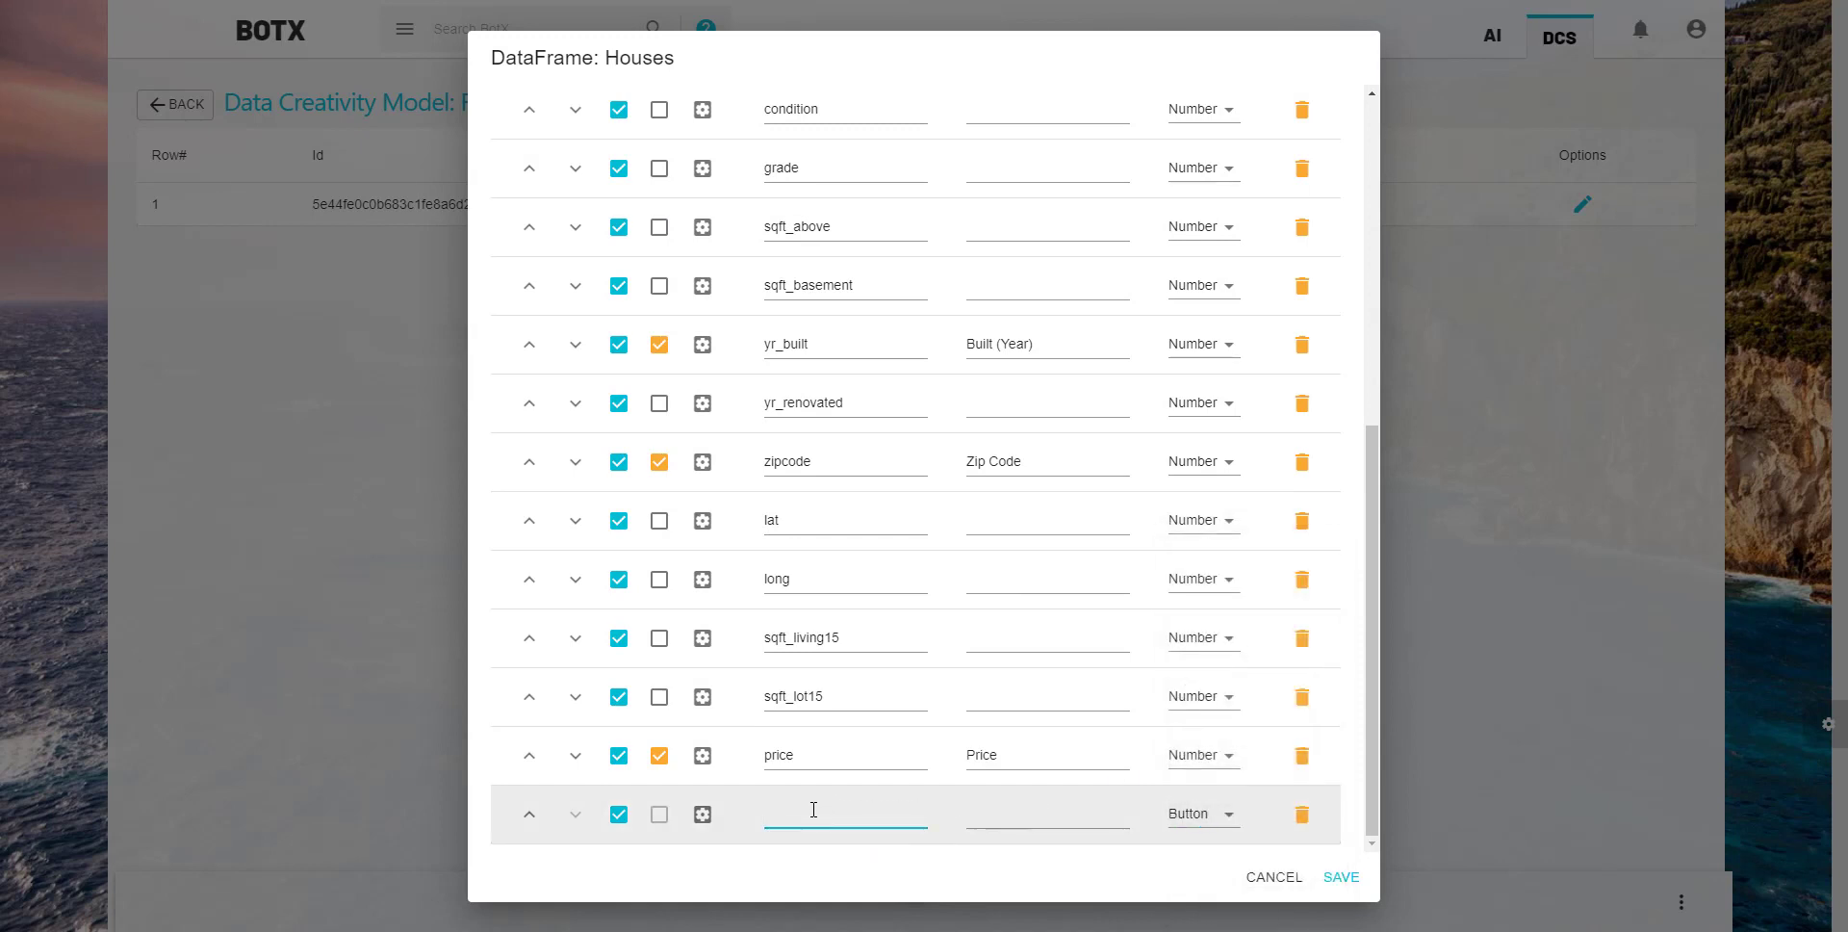
type("predict_button")
- Give predict_button an action that runs the Real-estate agent cognitive diagram with Serialize Fields as its input
left_click(710, 822)
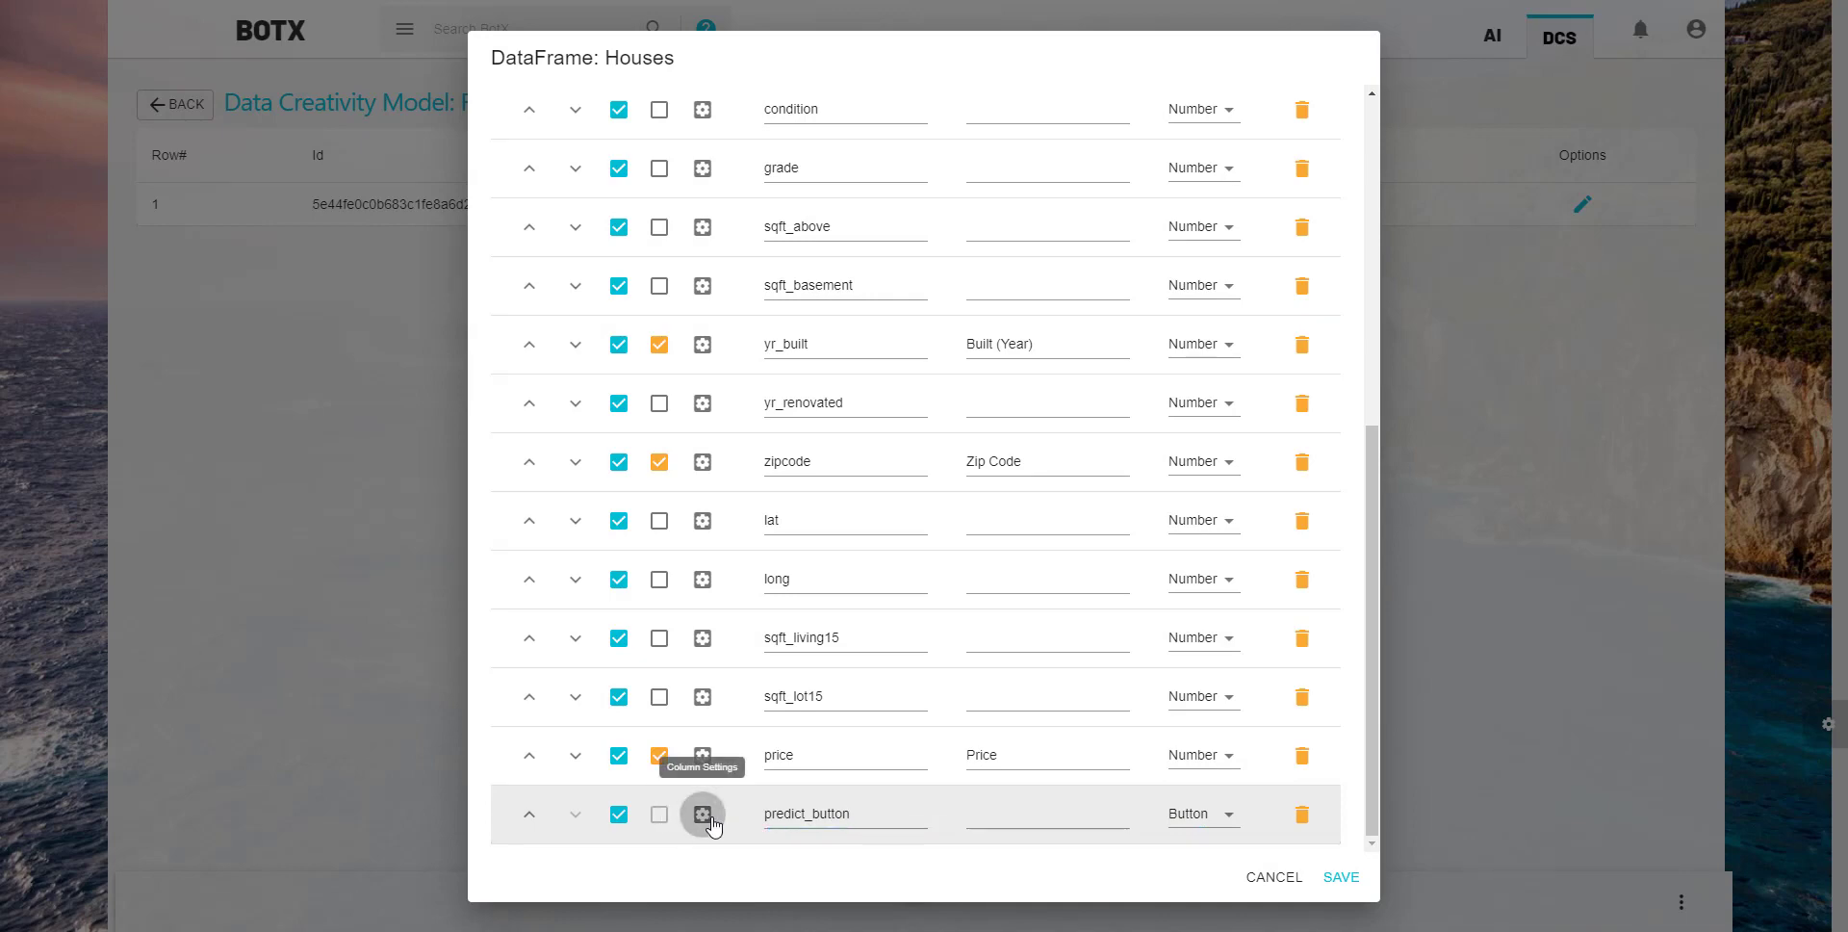
left_click(712, 820)
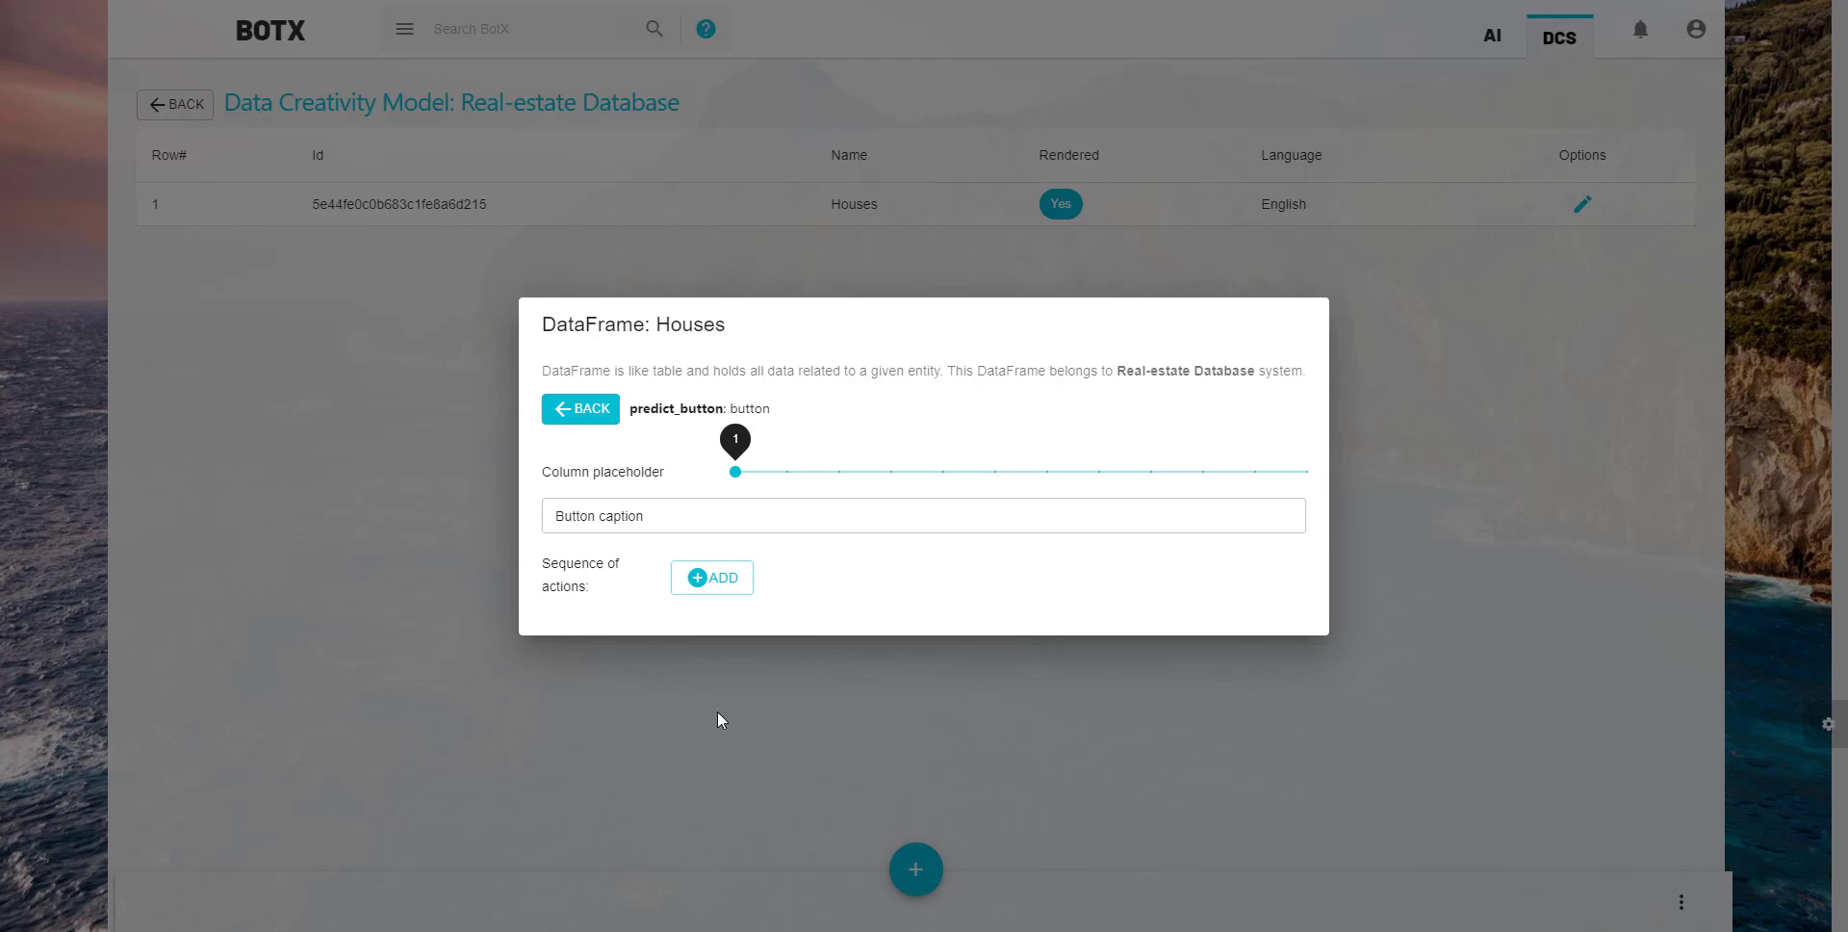
left_click(719, 577)
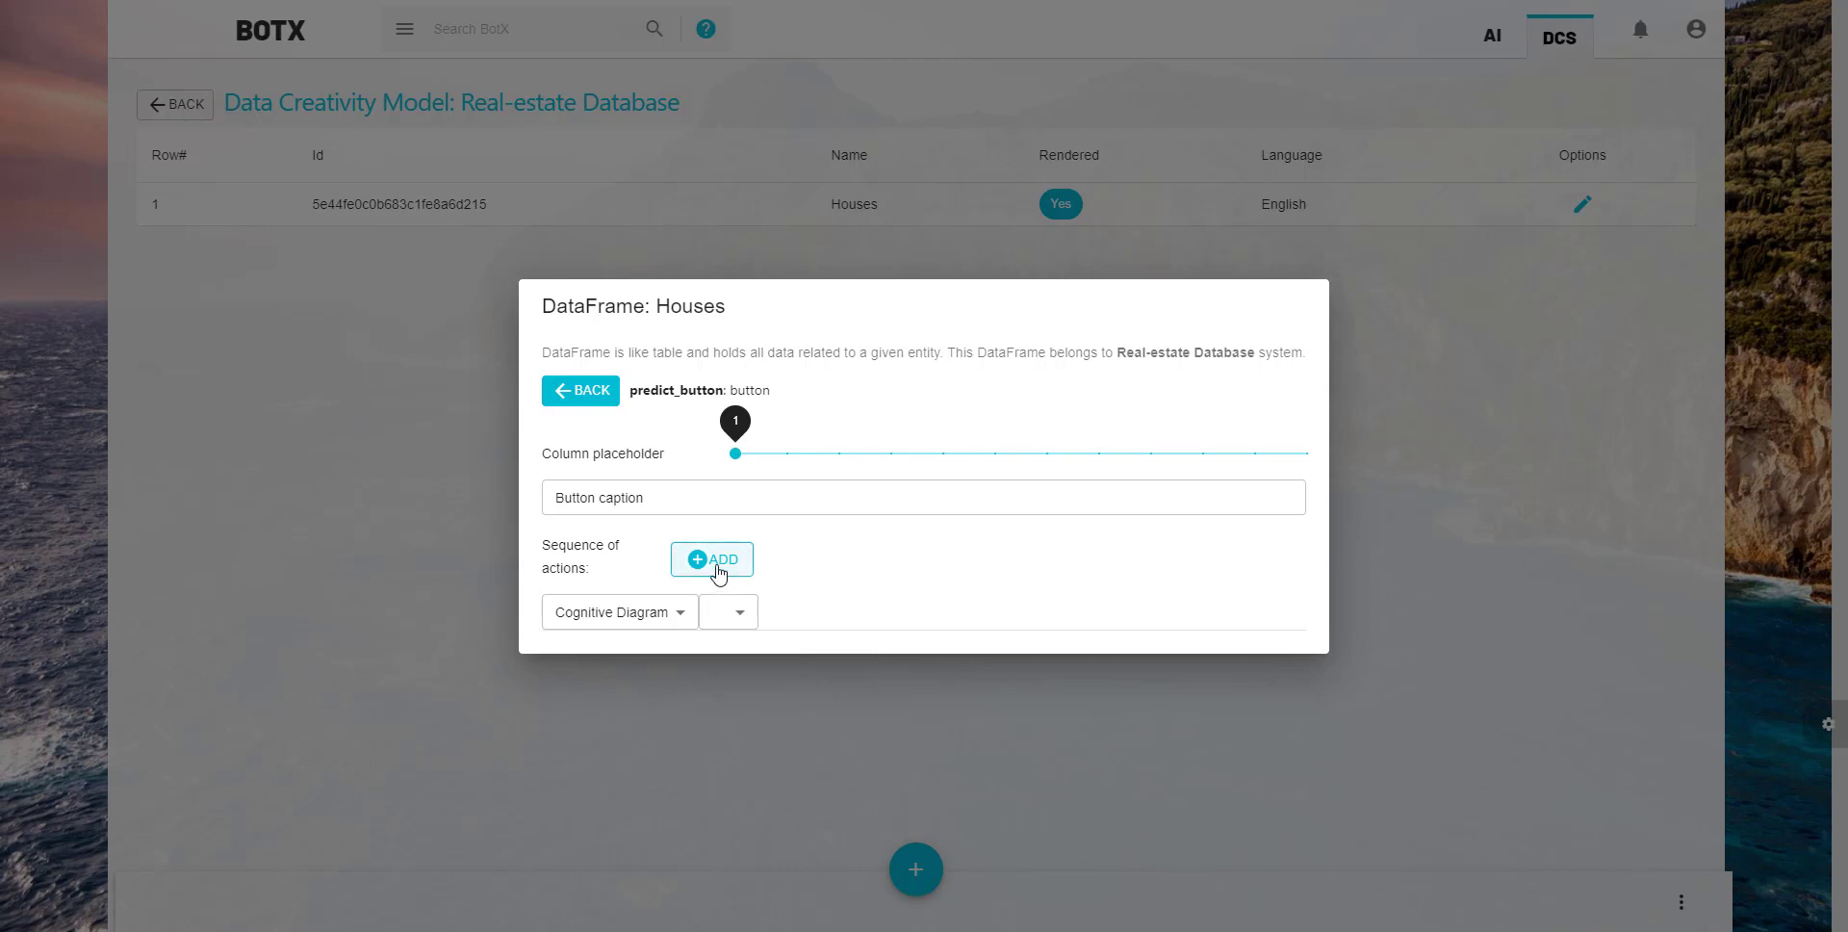
left_click(739, 612)
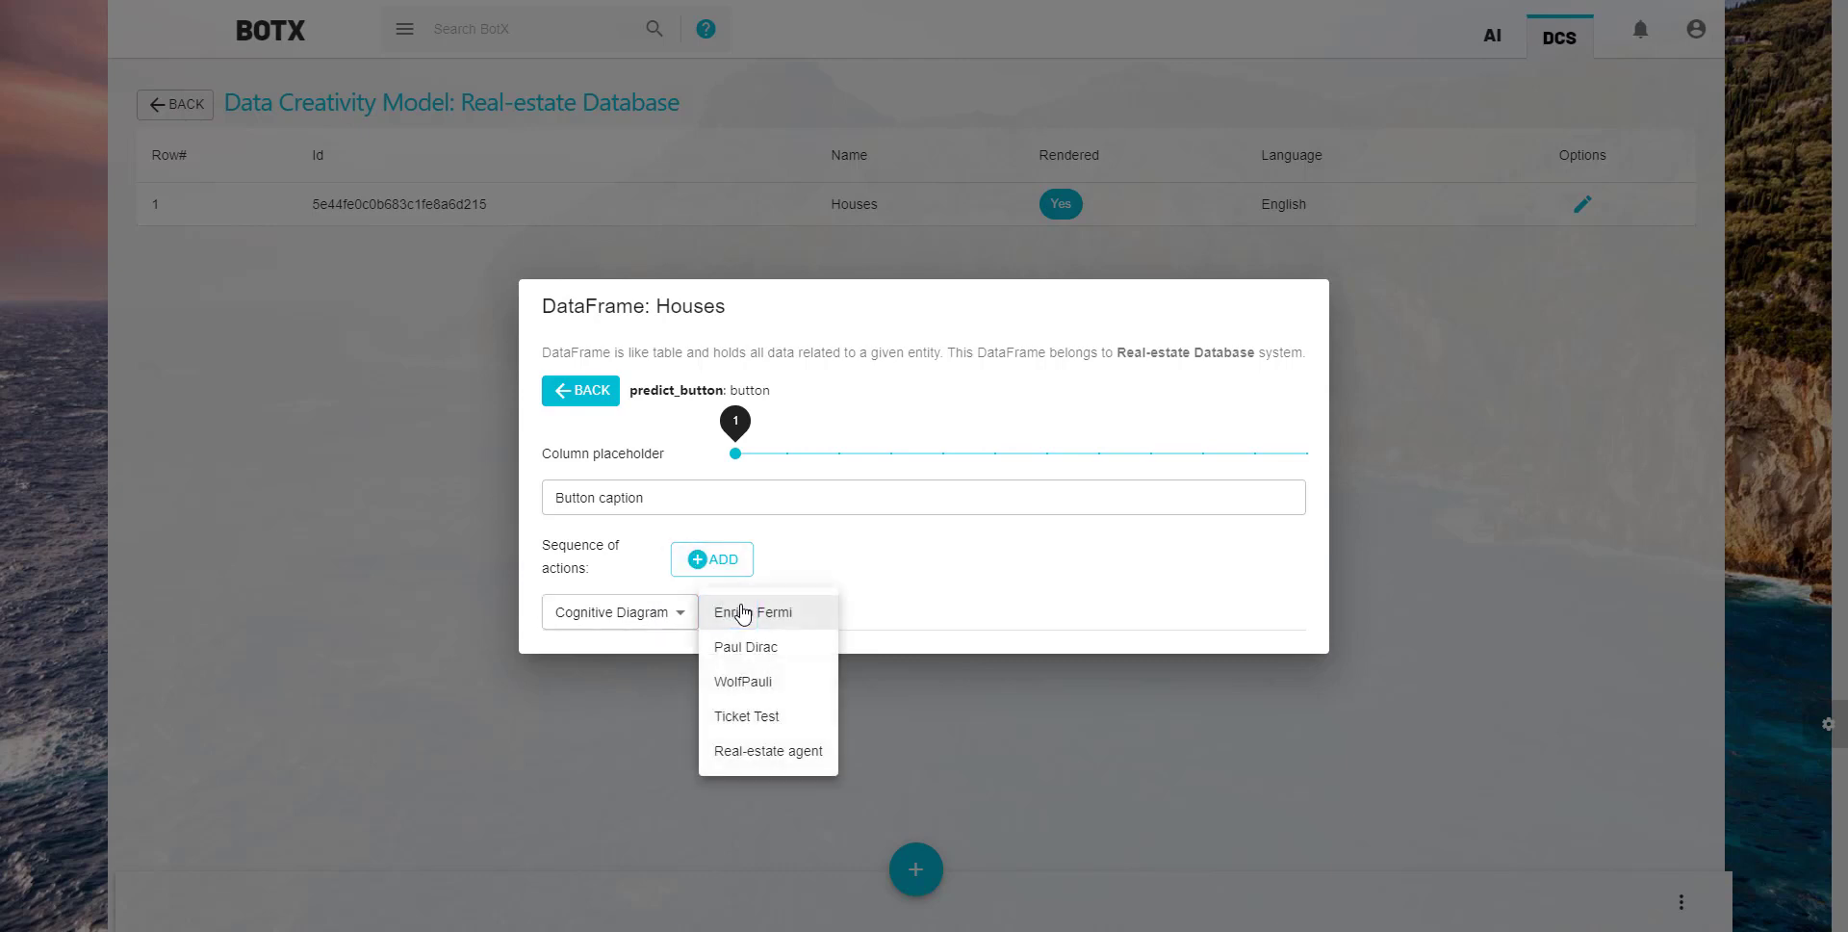
left_click(796, 752)
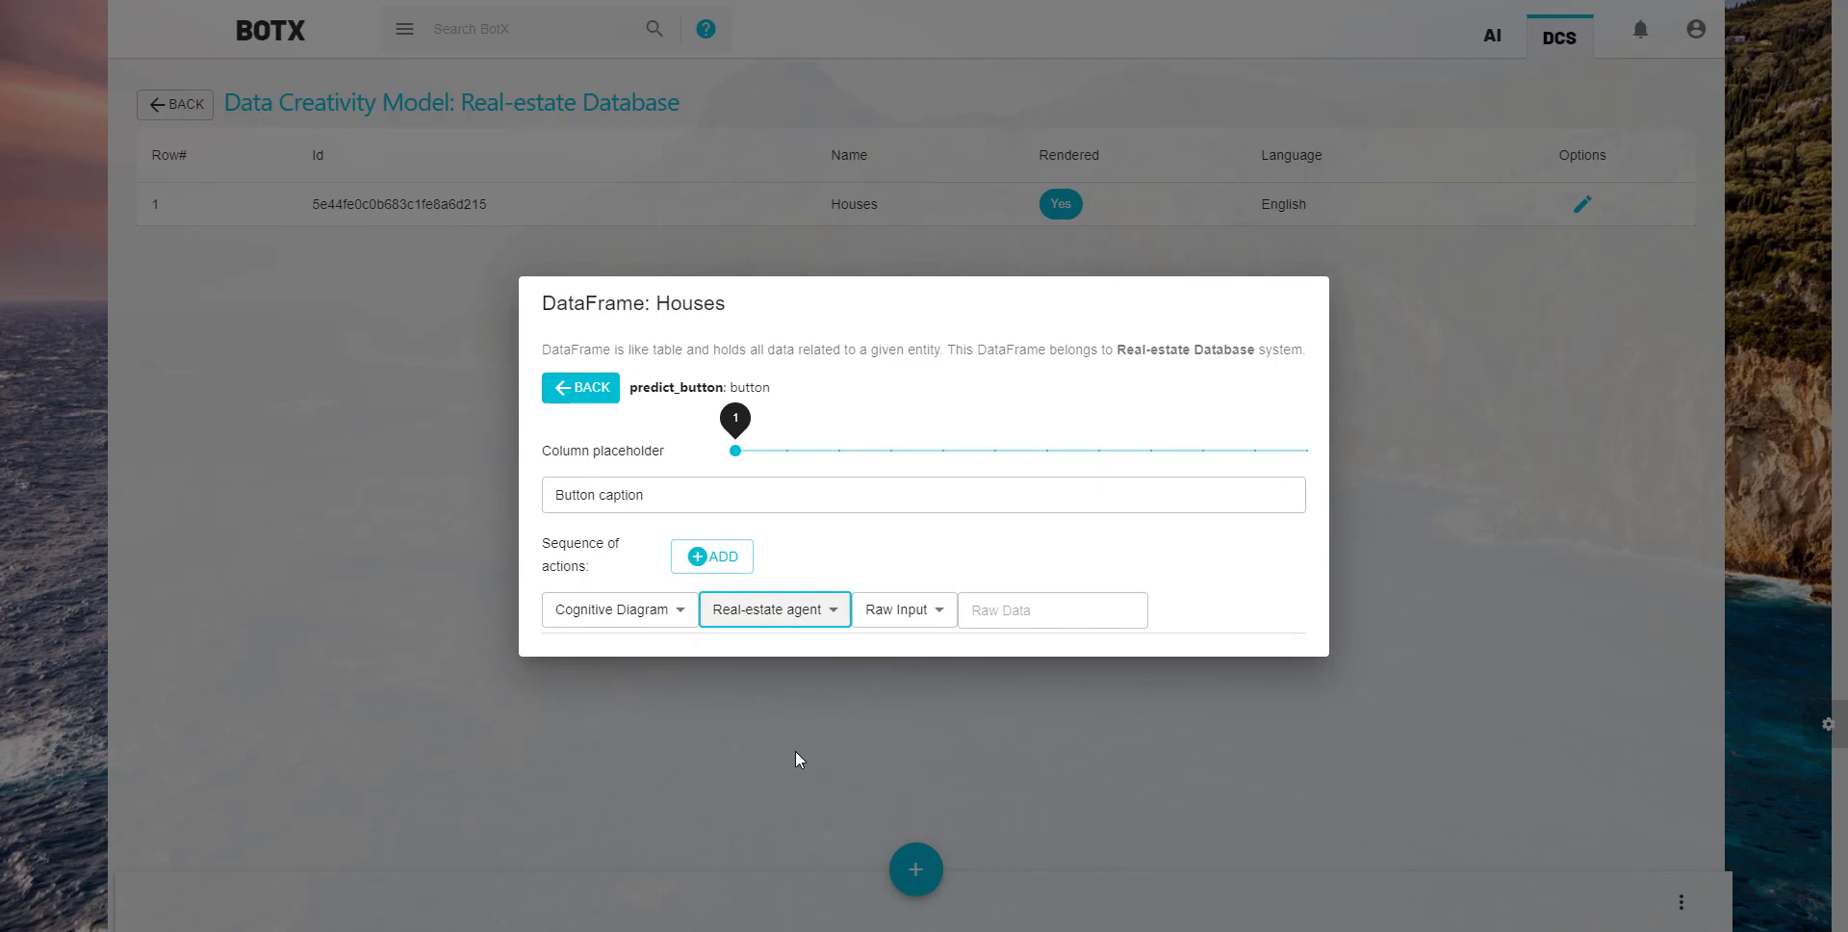
left_click(926, 610)
left_click(926, 643)
- Choose the fields from bedrooms through sqft_lot15 as the serialized input of the button's action
left_click(1003, 616)
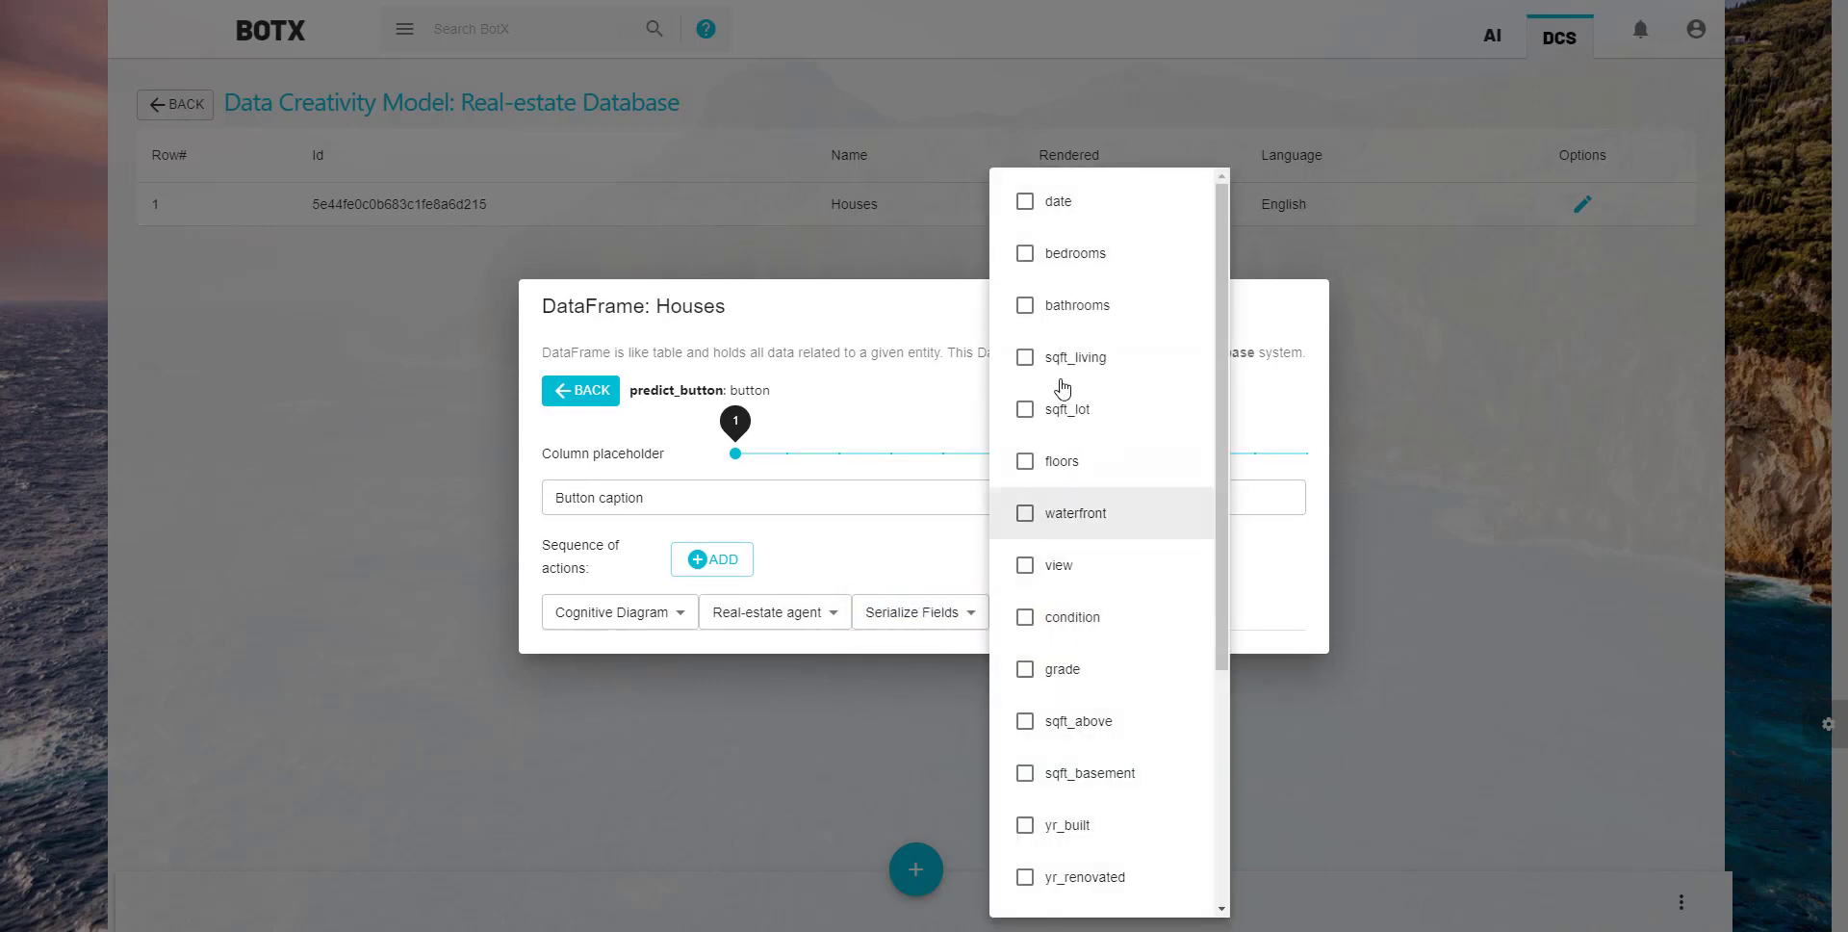
left_click(1070, 256)
left_click(1078, 308)
left_click(1087, 360)
left_click(1107, 411)
left_click(1106, 462)
left_click(1122, 513)
left_click(1136, 566)
left_click(1143, 616)
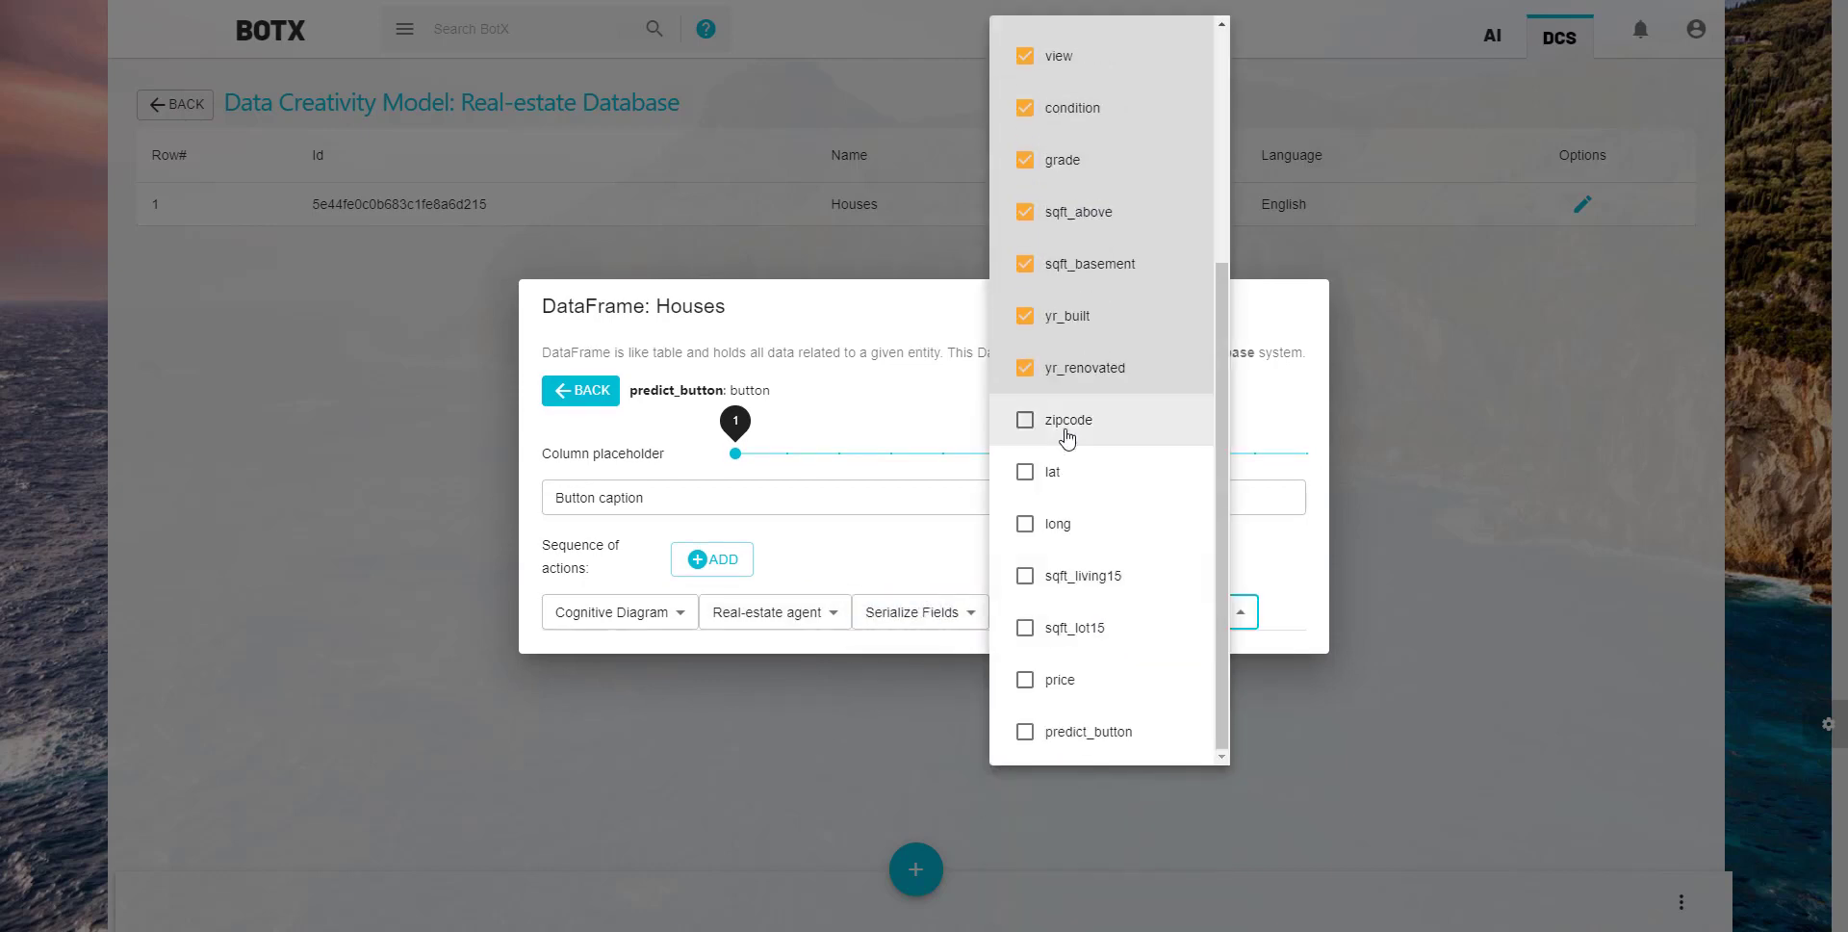
left_click(1067, 431)
left_click(1073, 622)
left_click(1081, 668)
left_click(1106, 616)
left_click(1140, 645)
left_click(1301, 566)
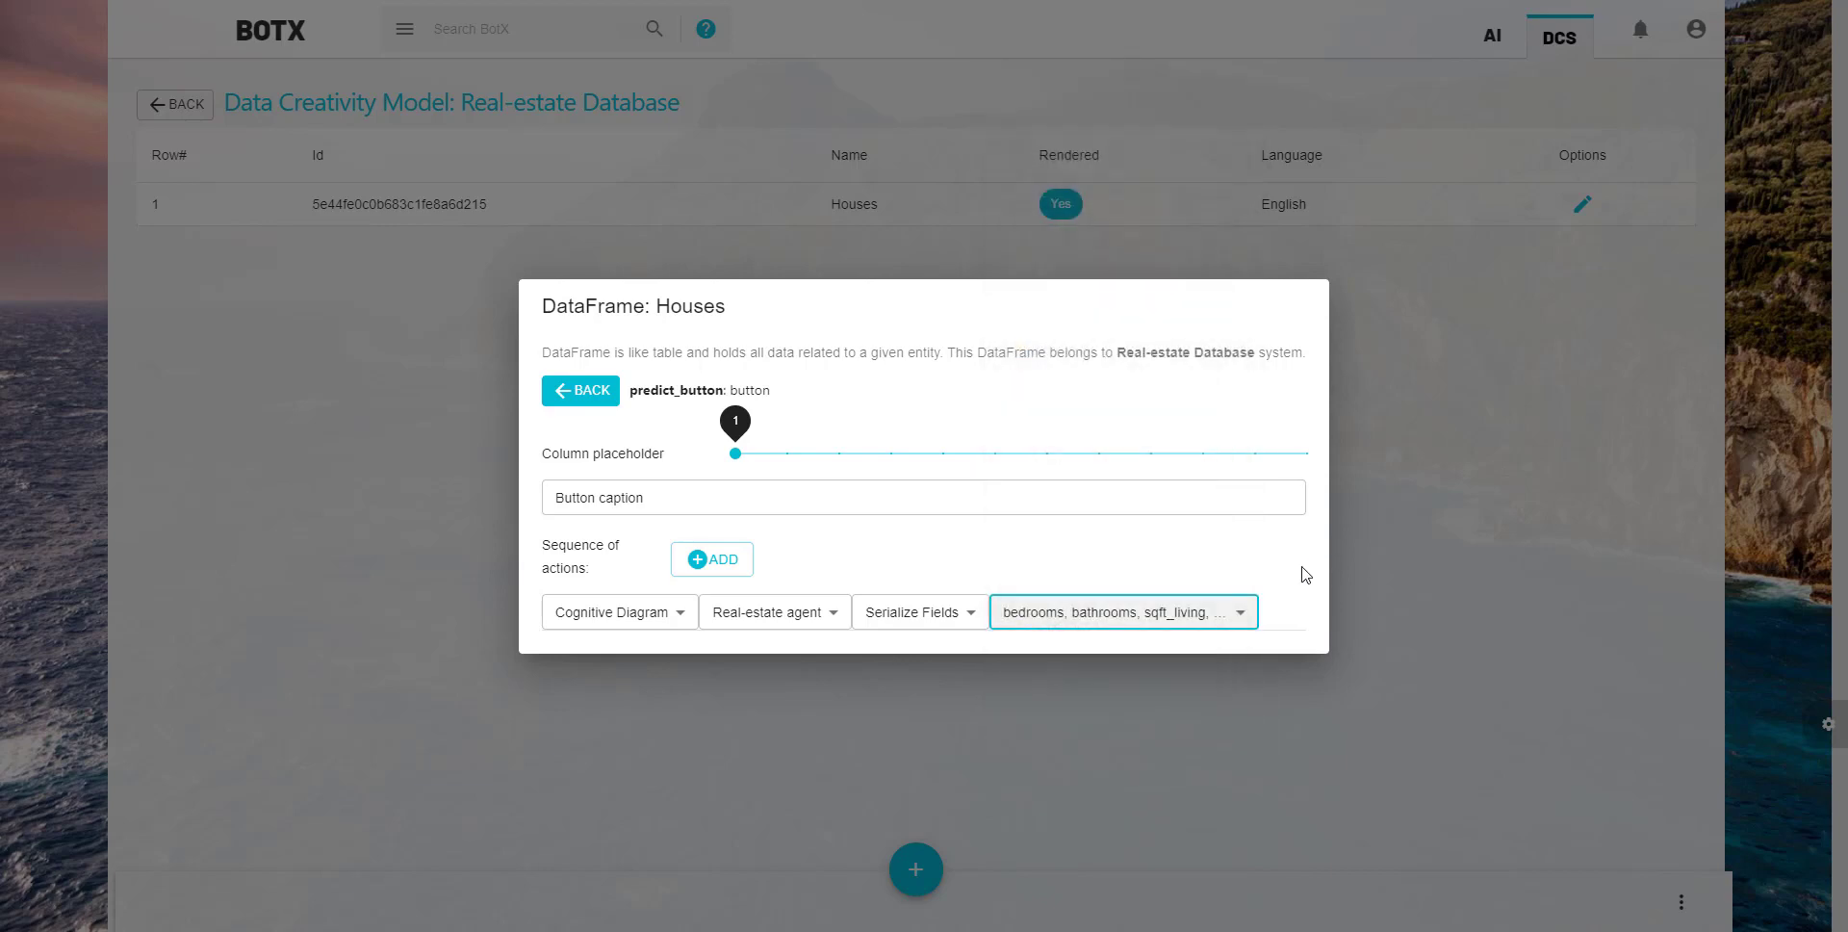
- Move the predict_button field above price and save the Houses DataFrame
left_click(683, 498)
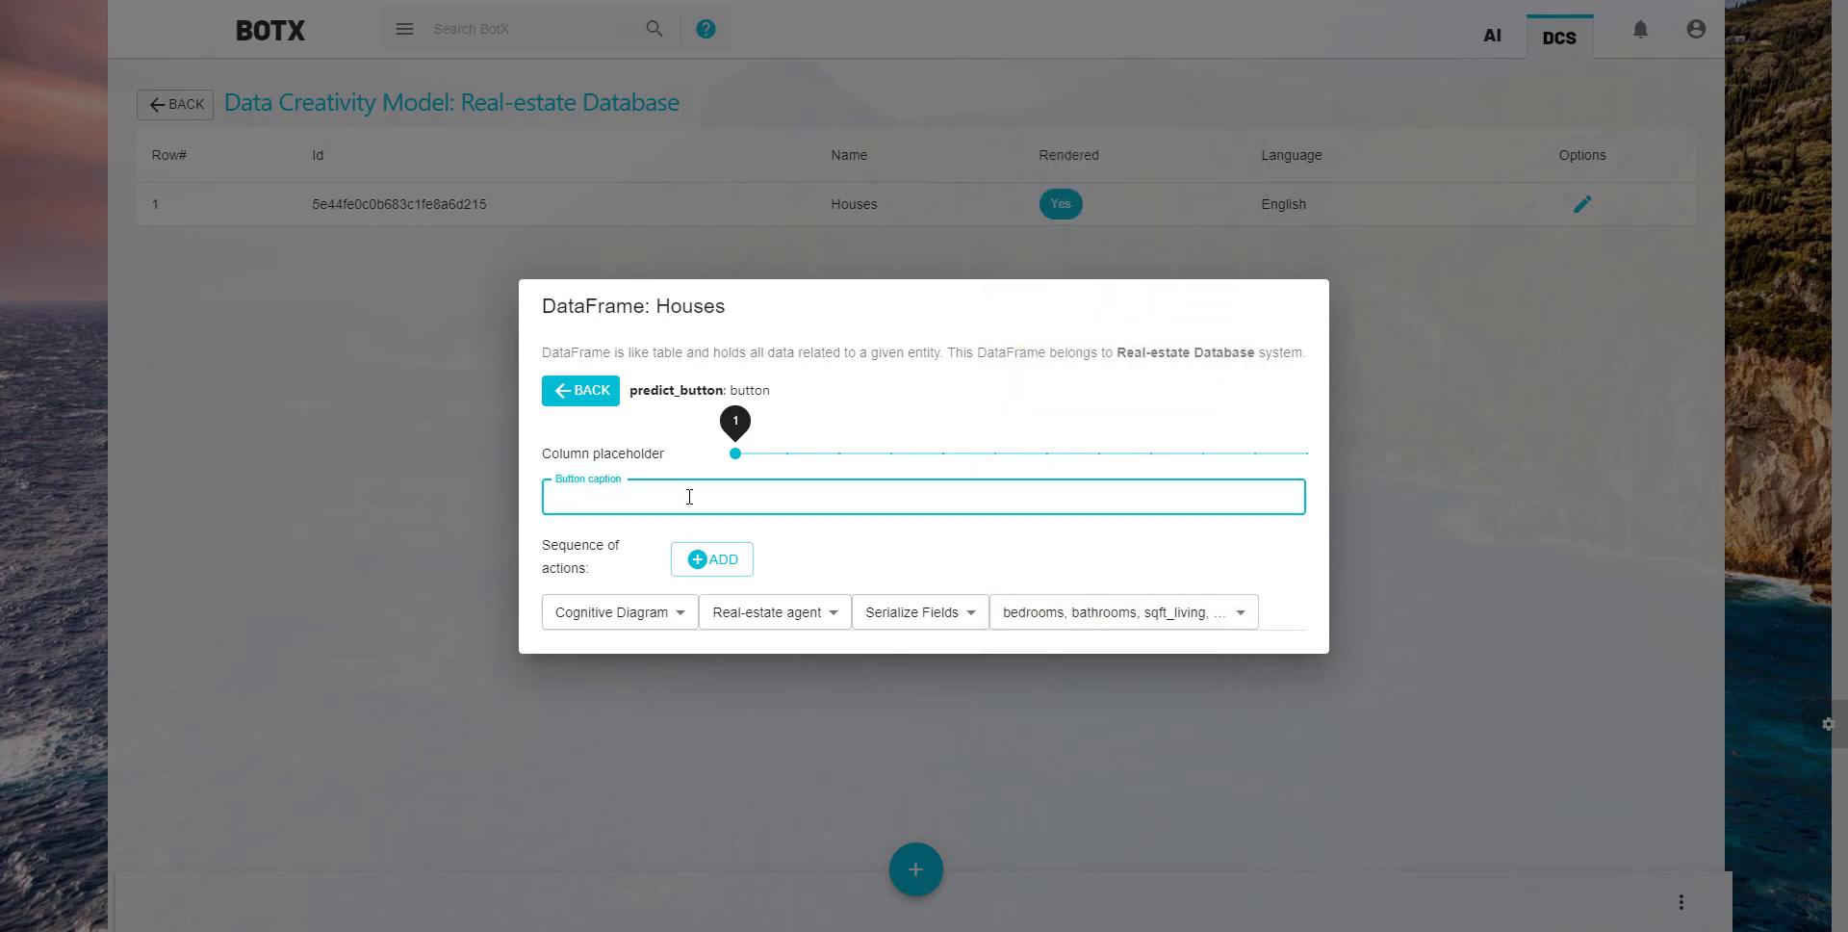
left_click(580, 389)
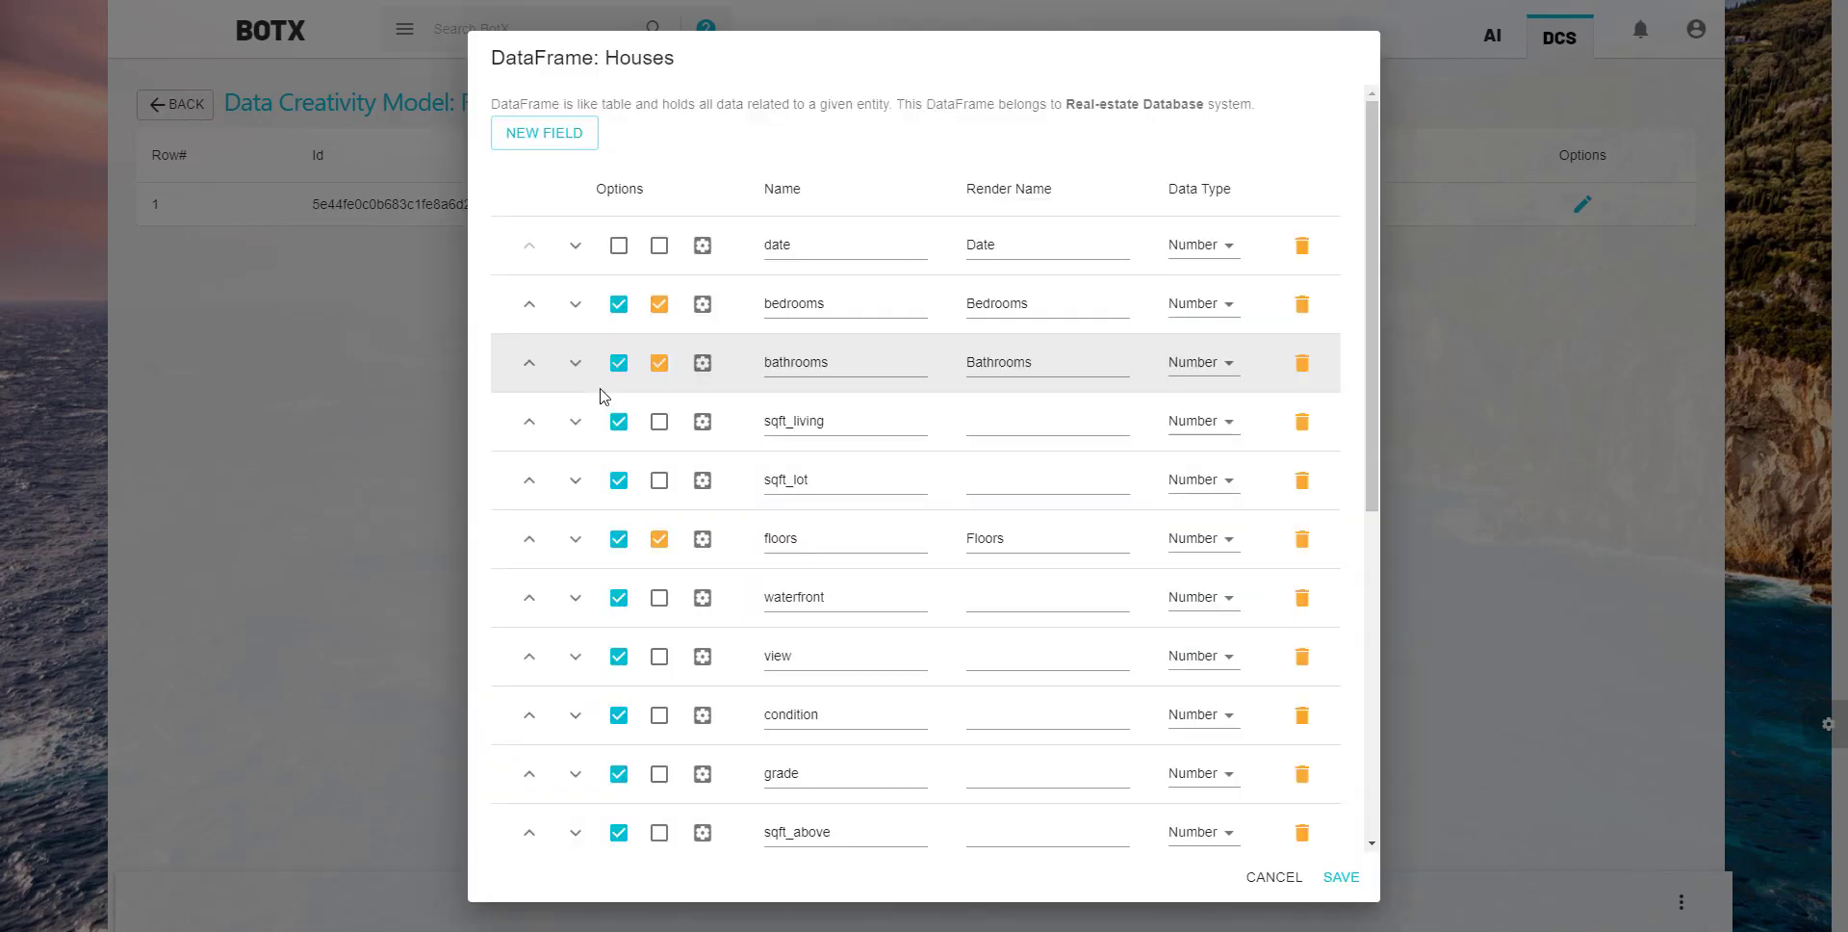
scroll(726, 391, "down", 6)
left_click(529, 820)
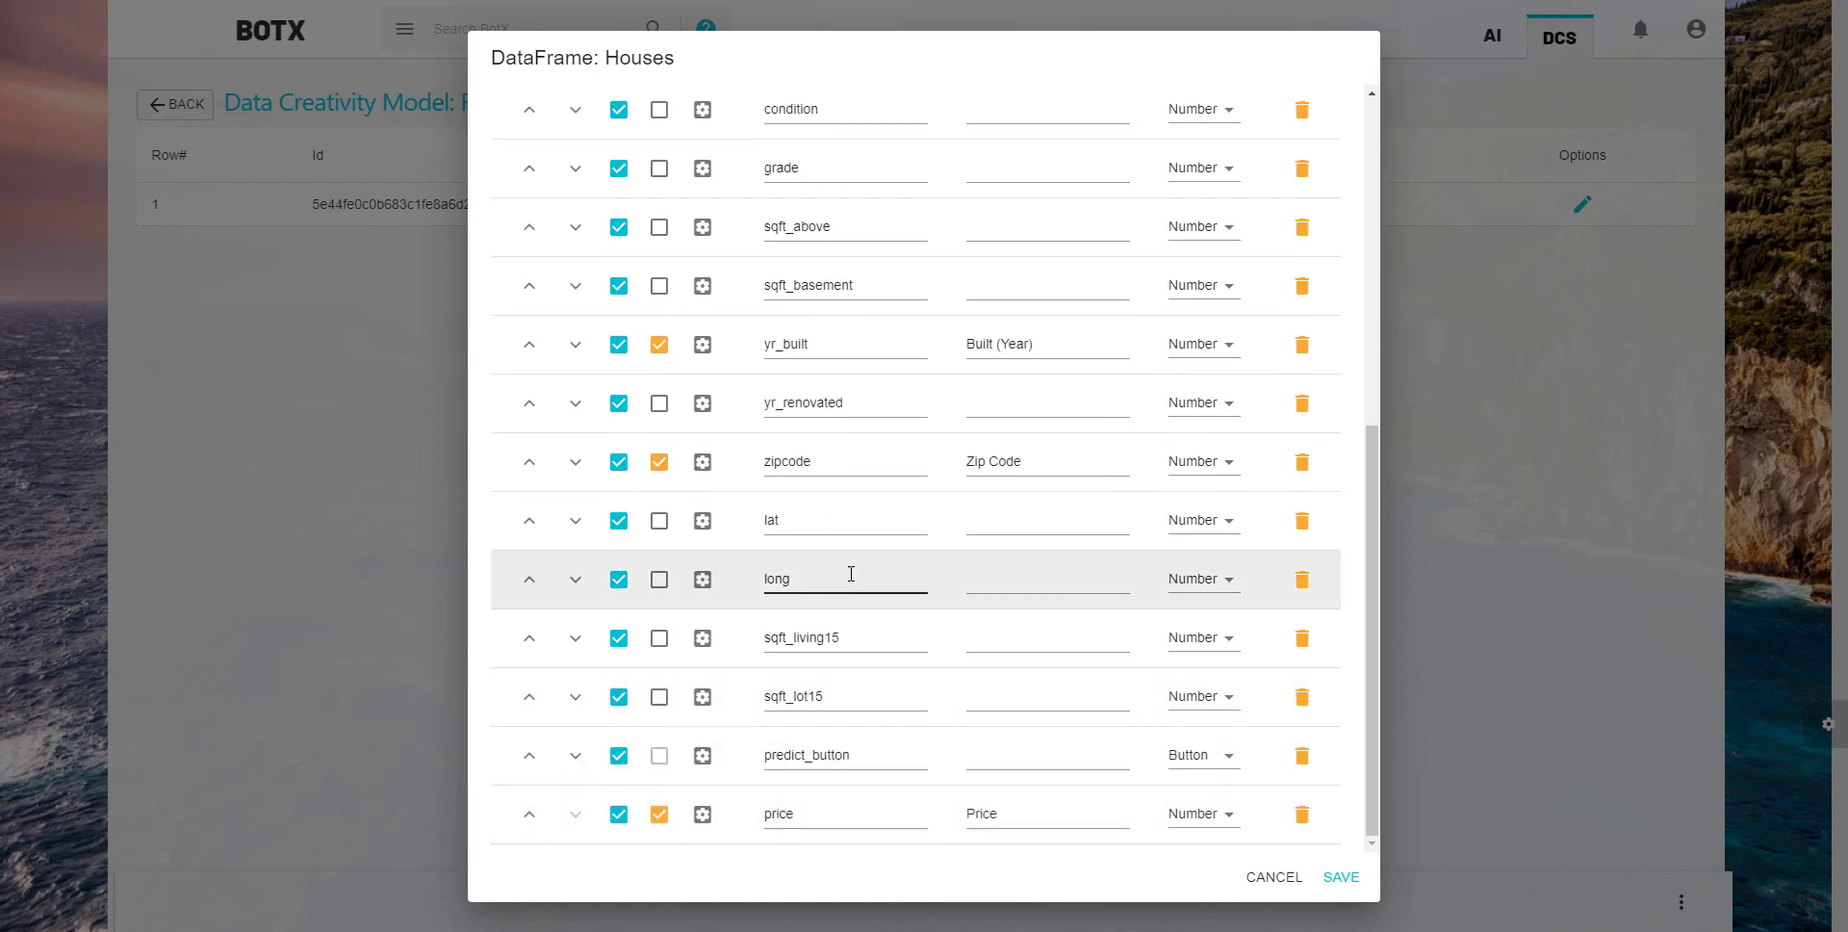
left_click(1340, 877)
left_click(185, 102)
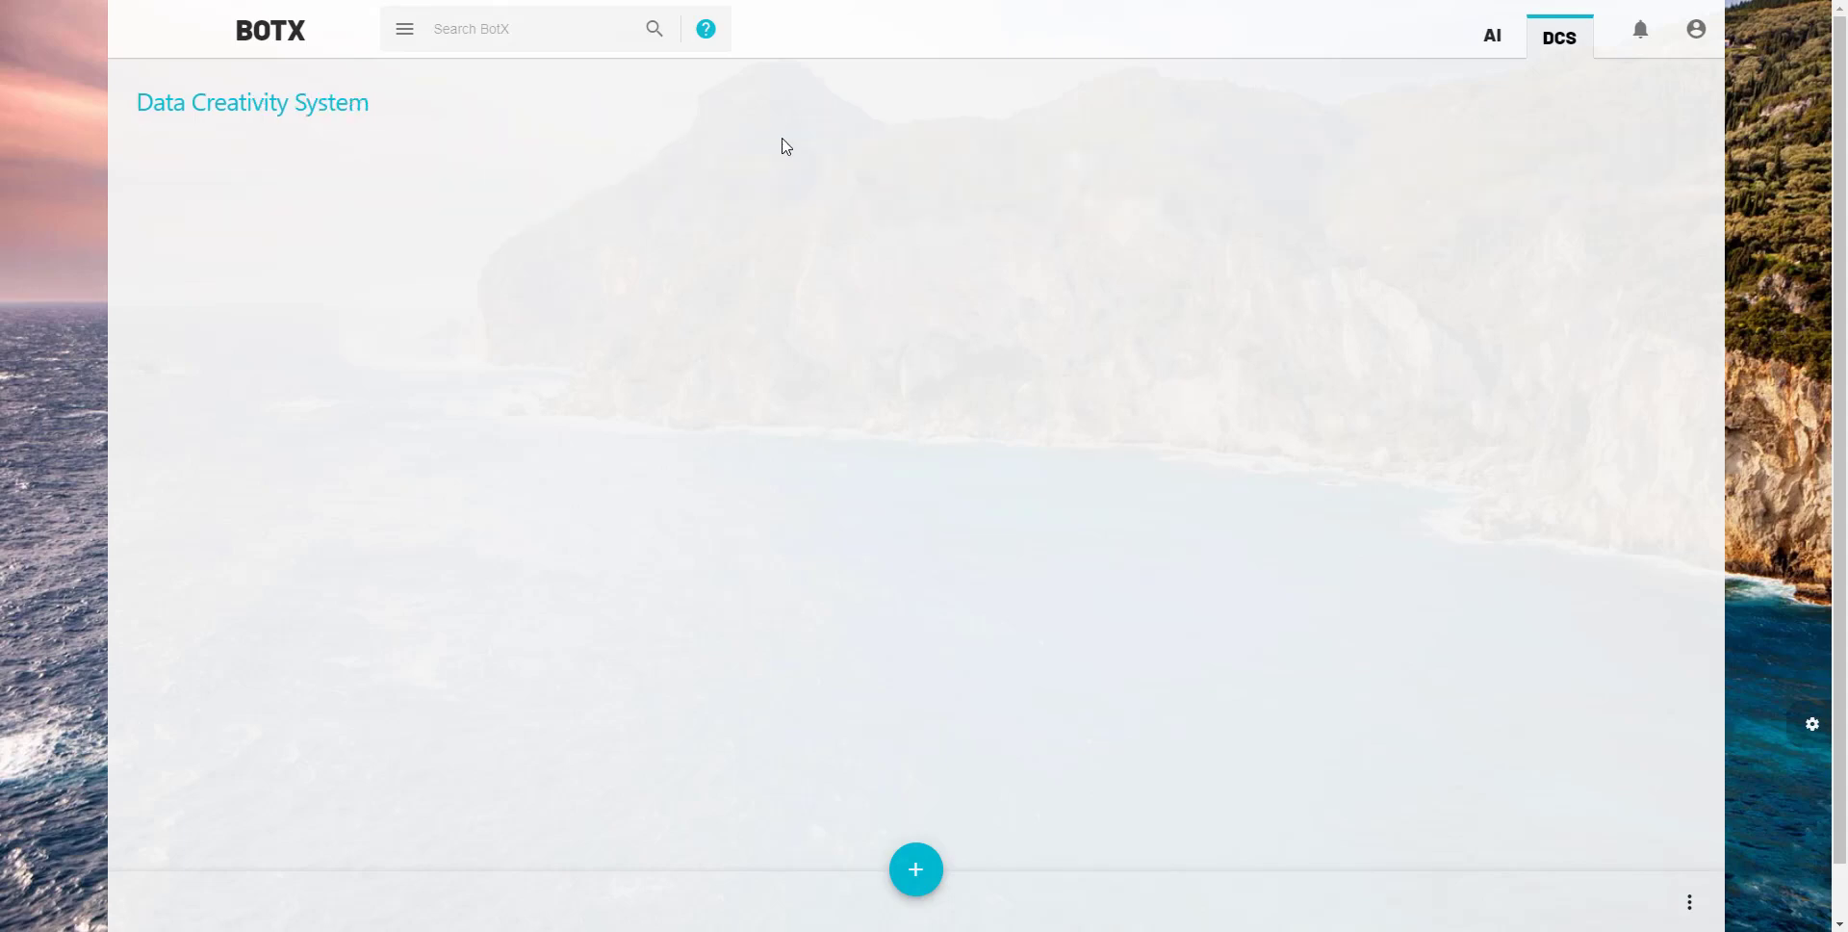
- Open the Houses records of the Real-estate Database, run the price prediction on the row 1 house, and close it without saving
left_click(1281, 238)
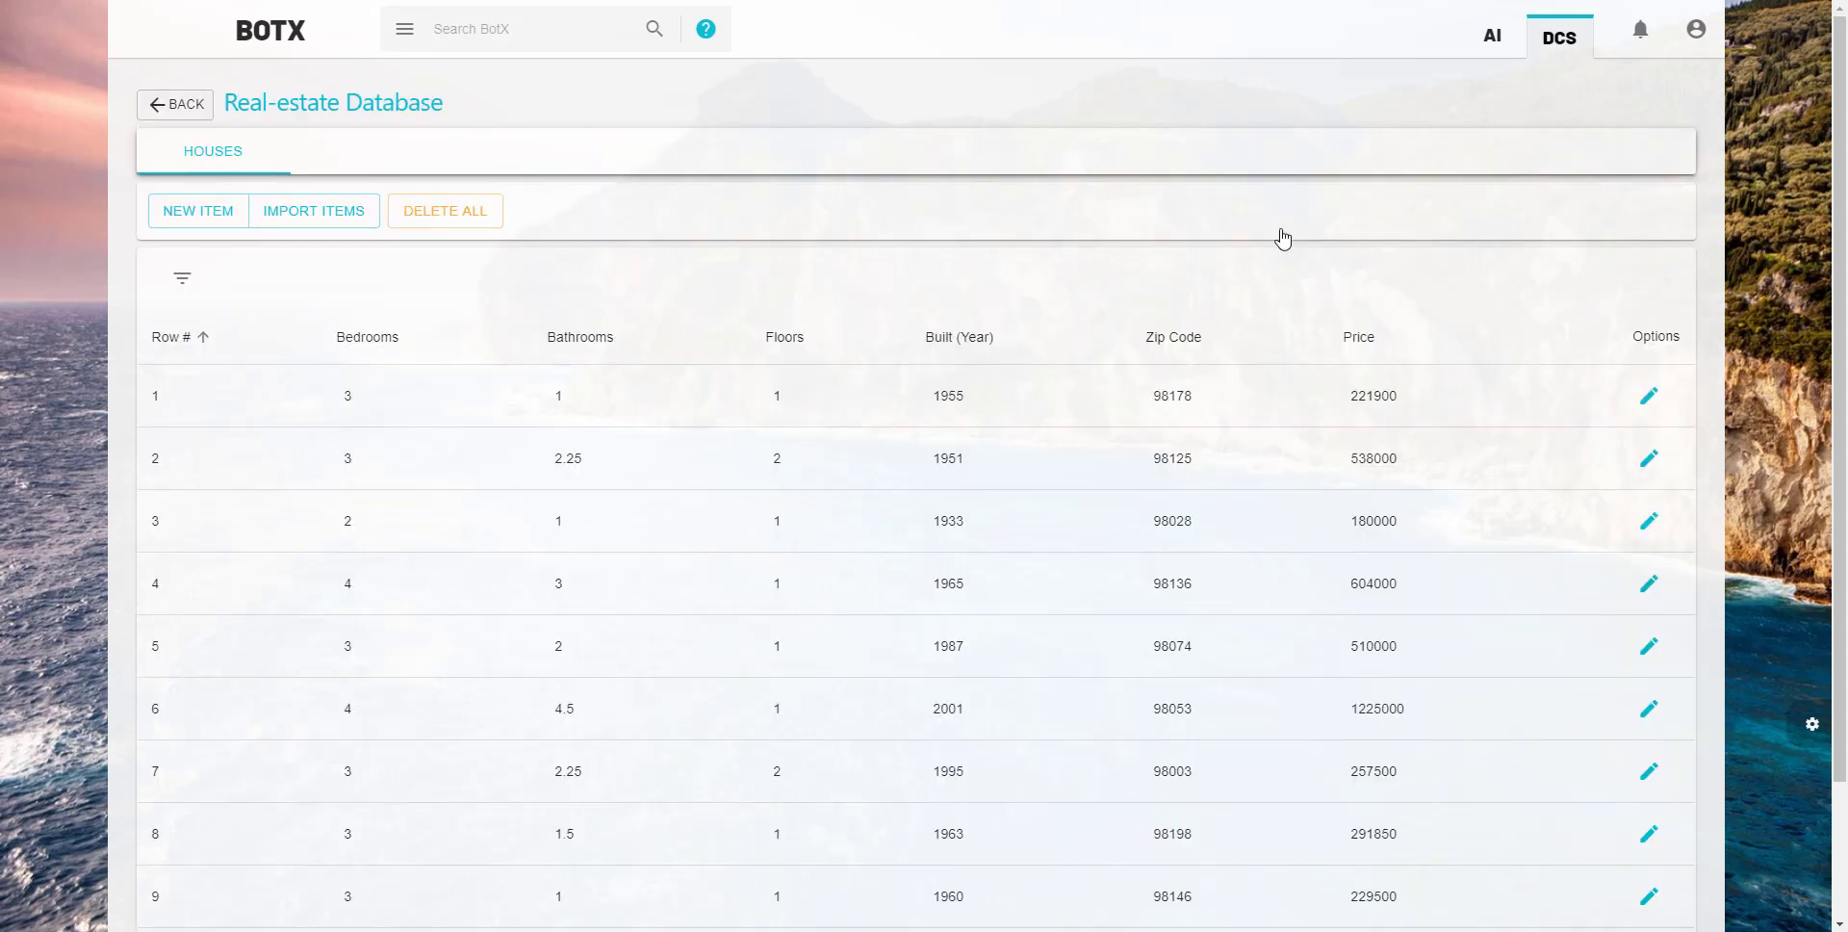
left_click(1659, 399)
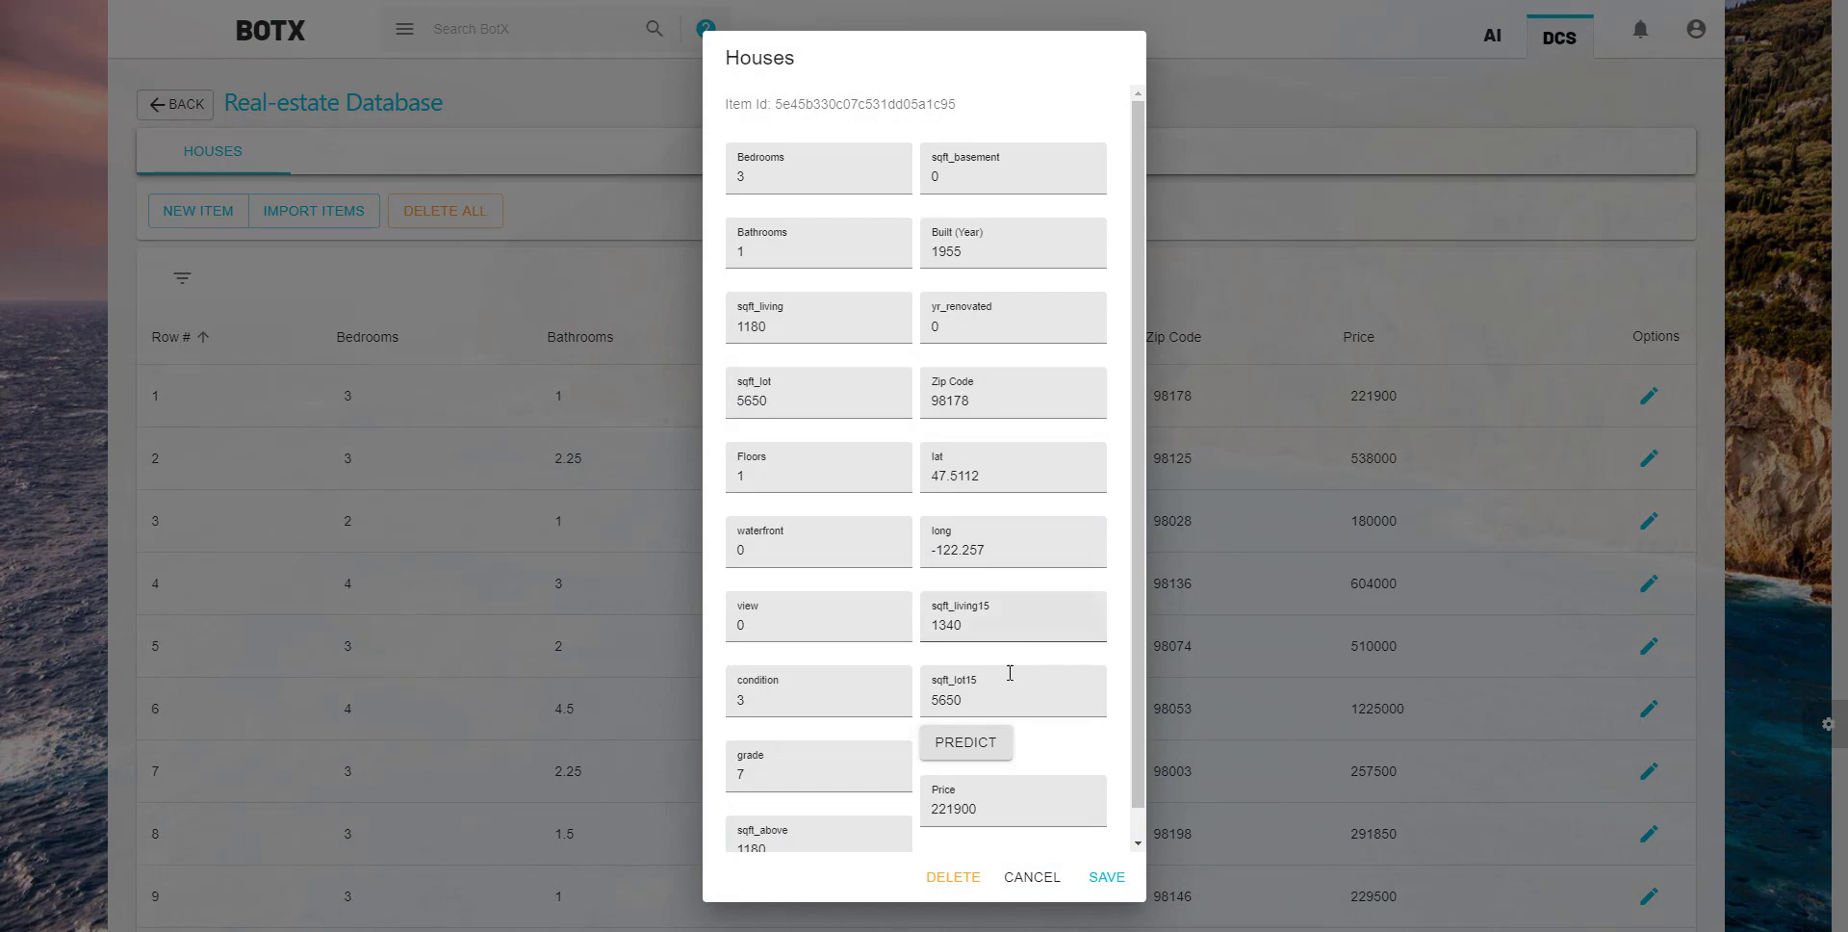
left_click(970, 747)
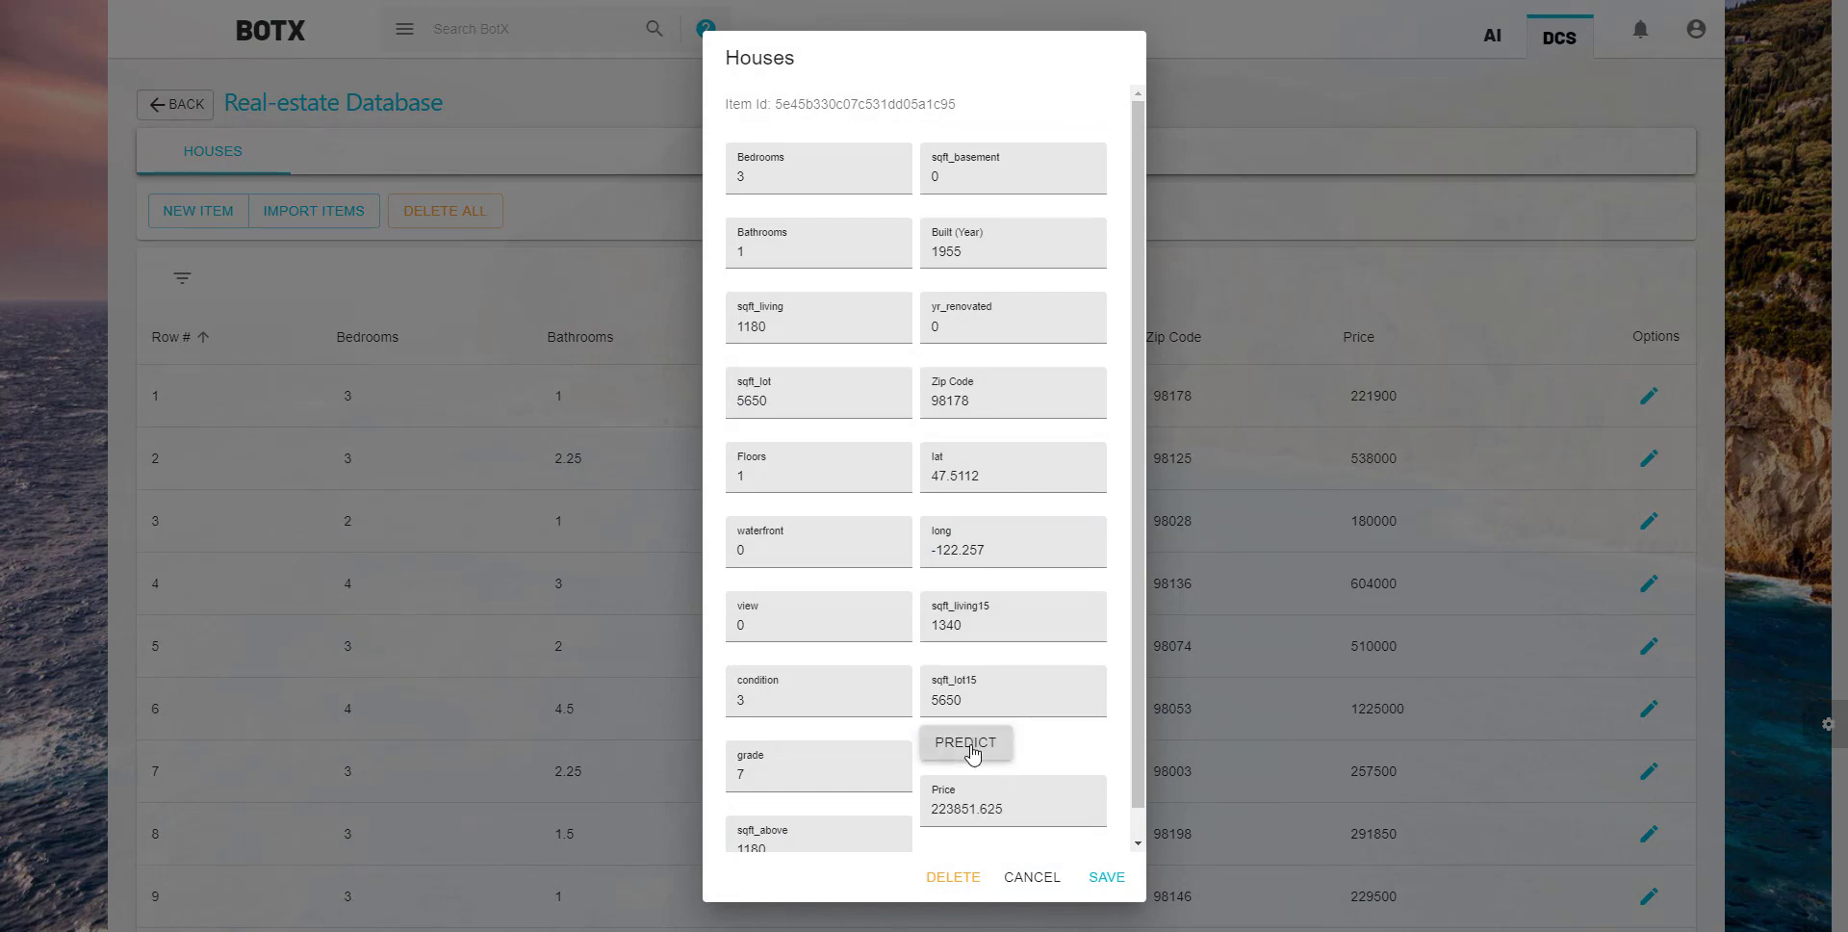
left_click_drag(1030, 809, 907, 820)
left_click(1026, 877)
- Run the price prediction on the row 2 house and close the record without saving
left_click(1648, 459)
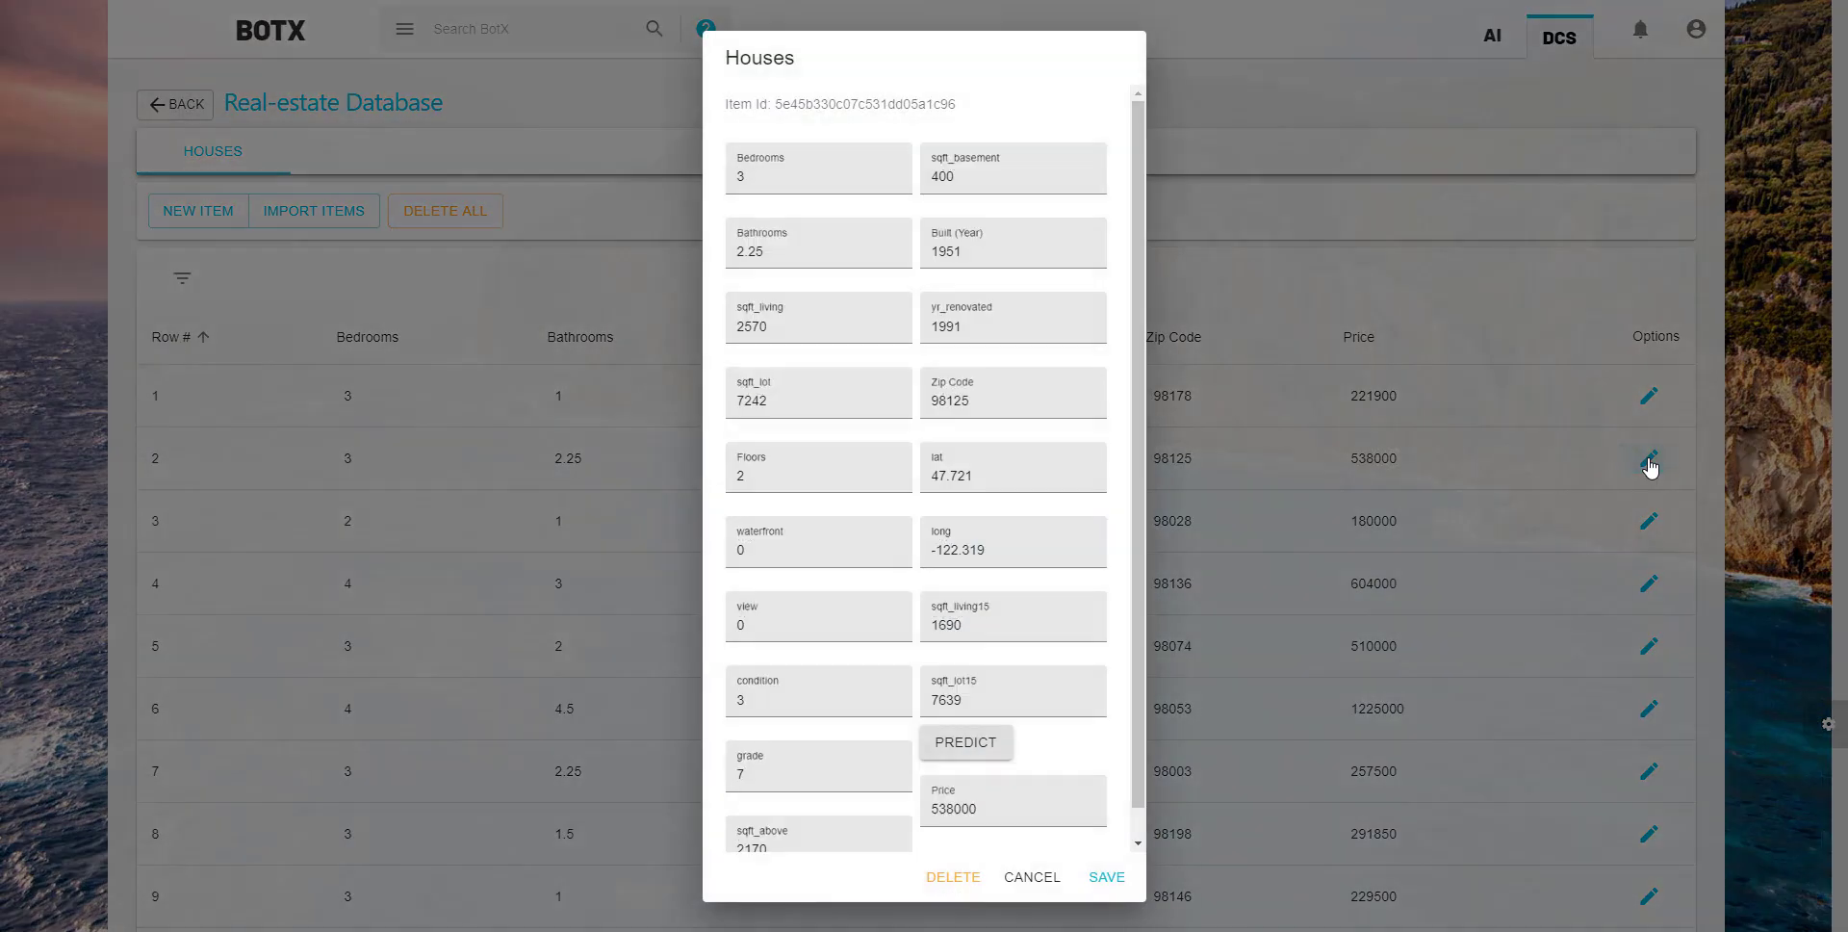
left_click(966, 742)
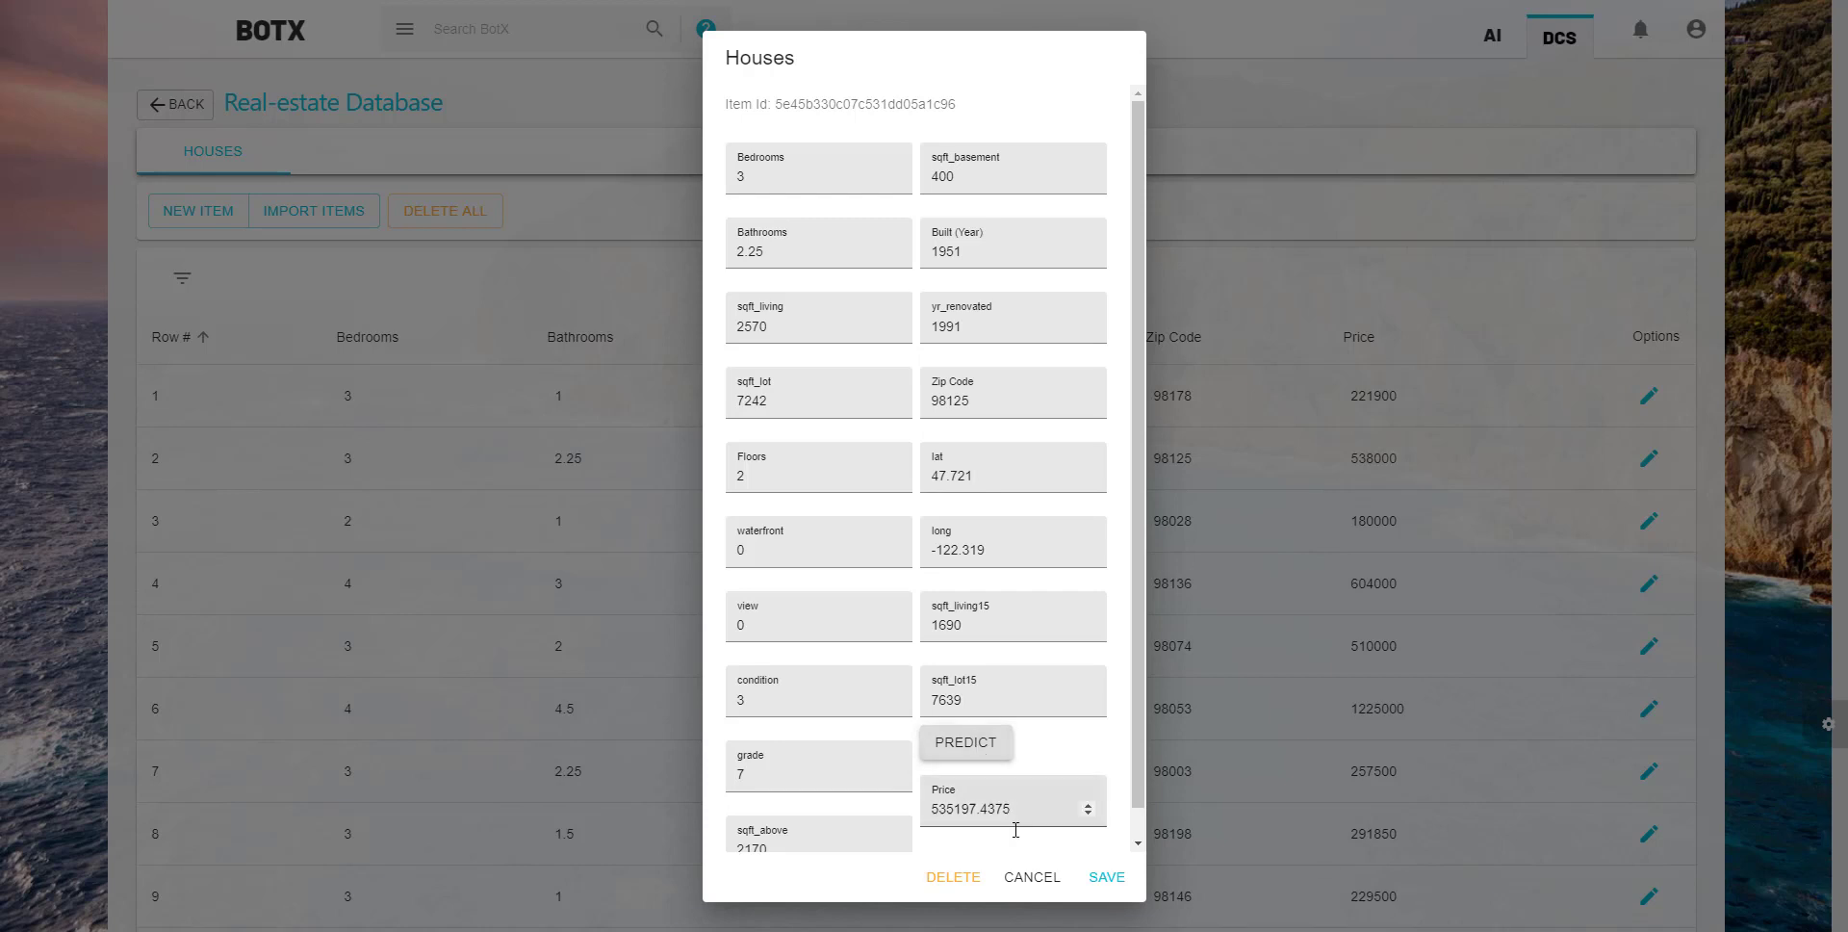
left_click(1031, 881)
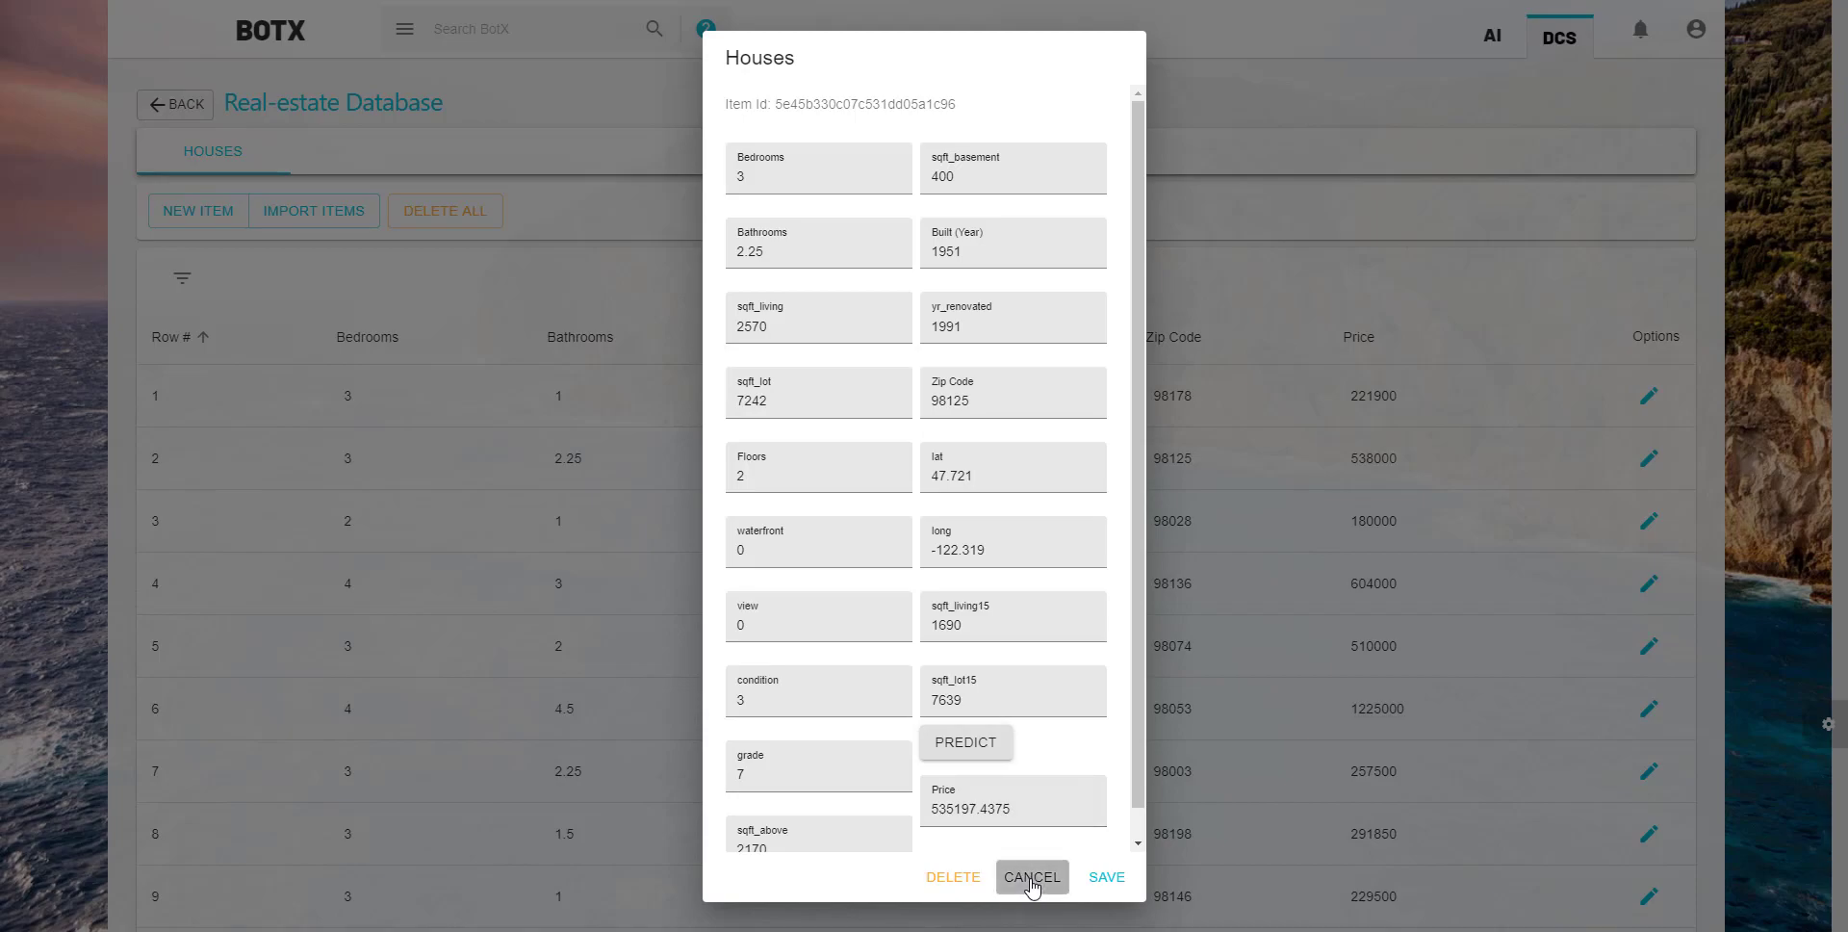